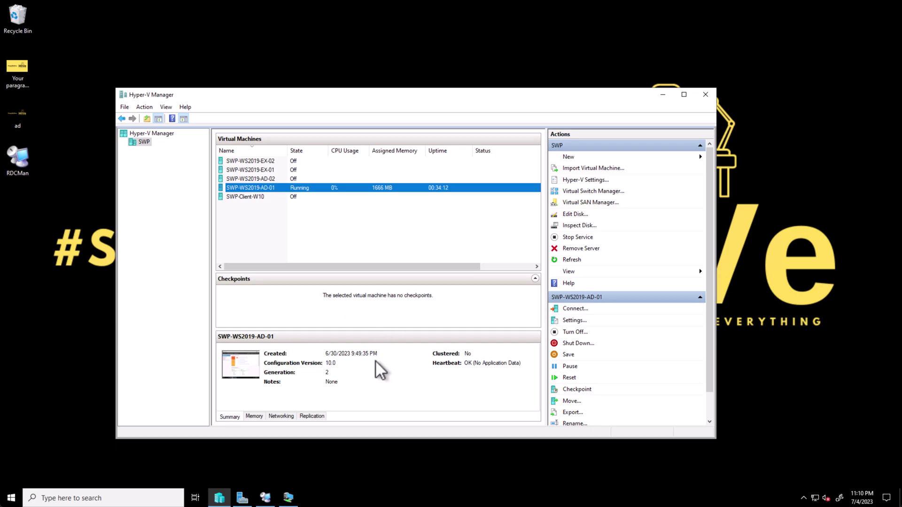
- Switch from Hyper-V Manager to Remote Desktop Connection Manager via its taskbar icon
{"action": "left_click", "coordinate": [266, 498]}
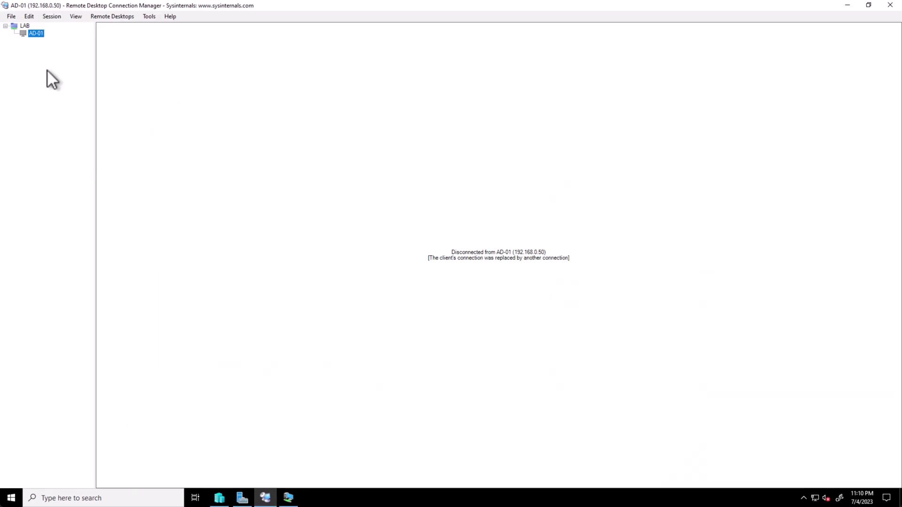
- Reconnect the AD-01 session and open Server Manager's Tools menu
{"action": "double_click", "coordinate": [35, 33]}
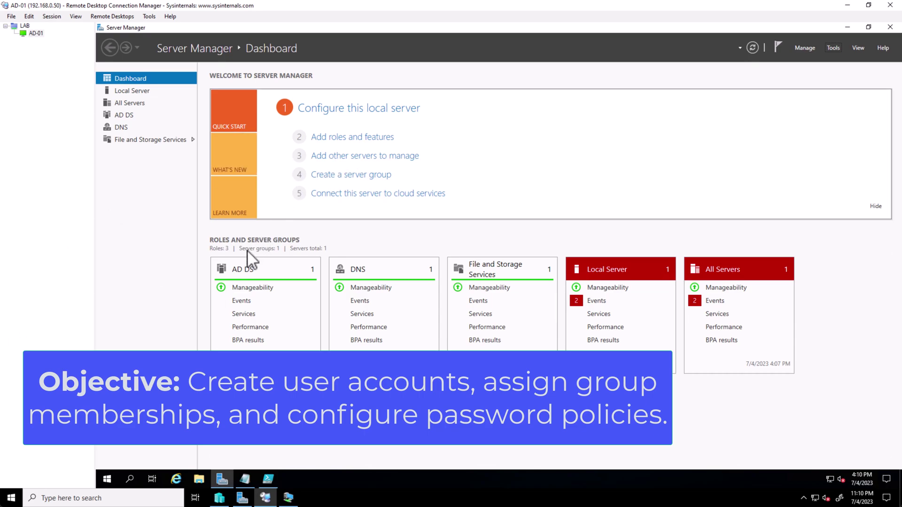
{"action": "left_click", "coordinate": [833, 47]}
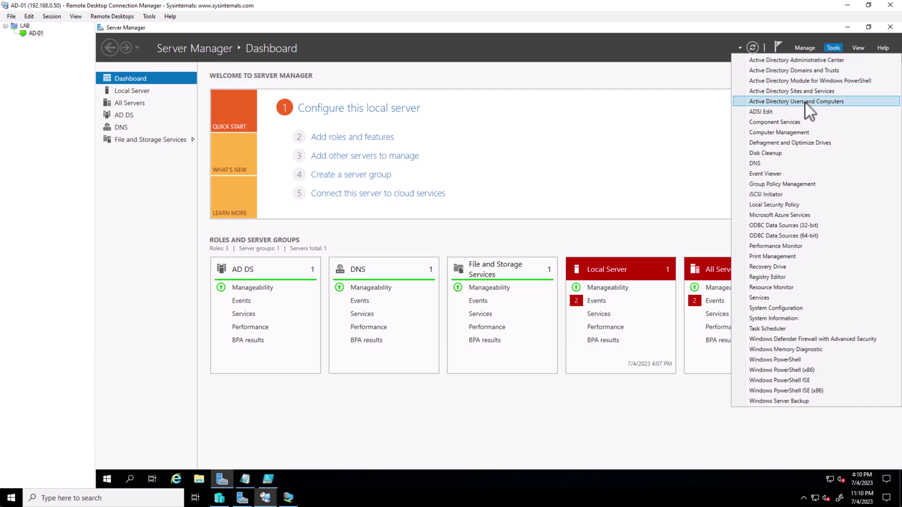
- Launch Active Directory Users and Computers and add a Sales OU under studywithpeter.com
{"action": "left_click", "coordinate": [805, 103]}
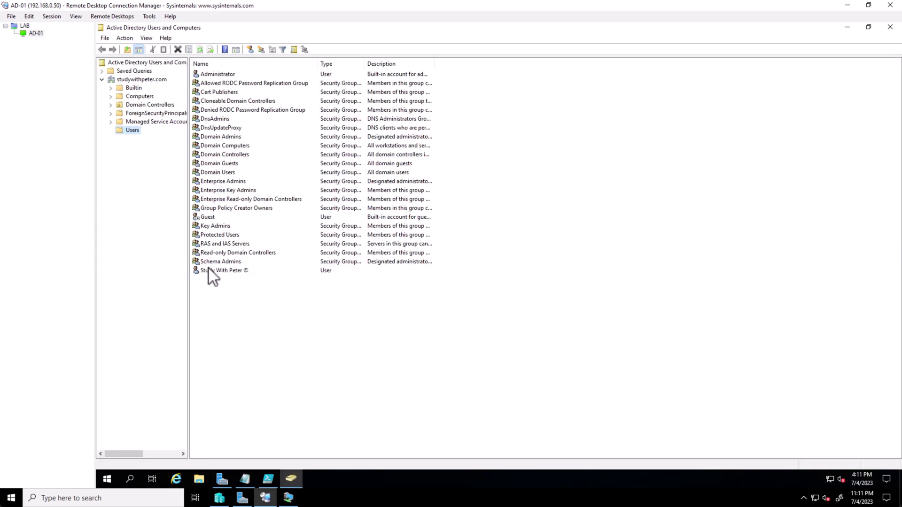
{"action": "right_click", "coordinate": [131, 130]}
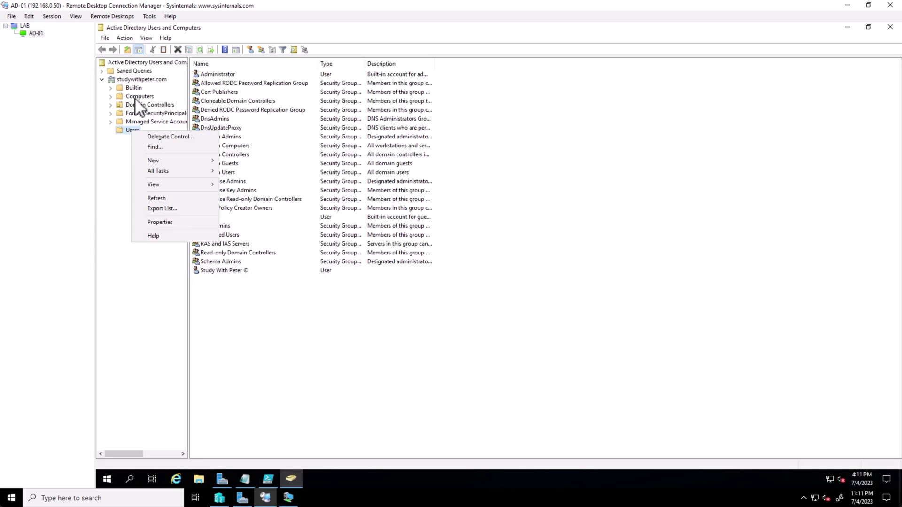
{"action": "left_click", "coordinate": [136, 81]}
{"action": "right_click", "coordinate": [137, 83]}
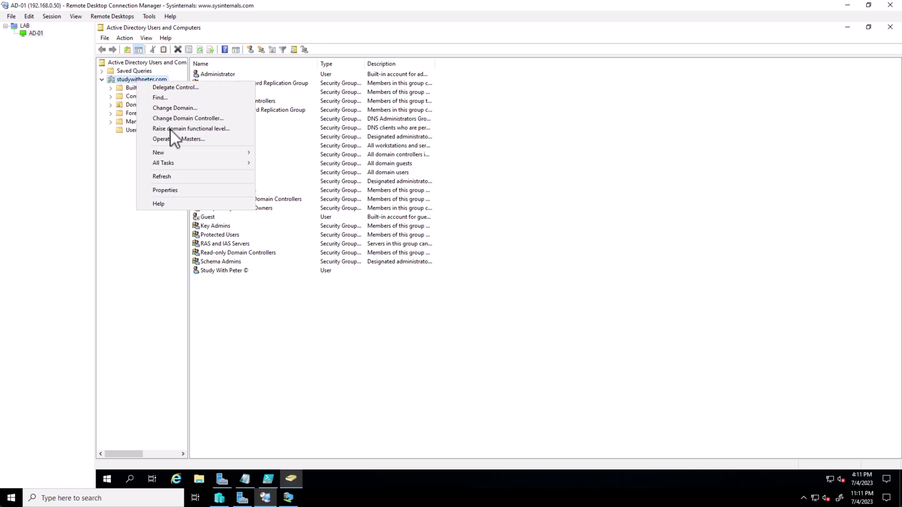
{"action": "mouse_move", "coordinate": [183, 152]}
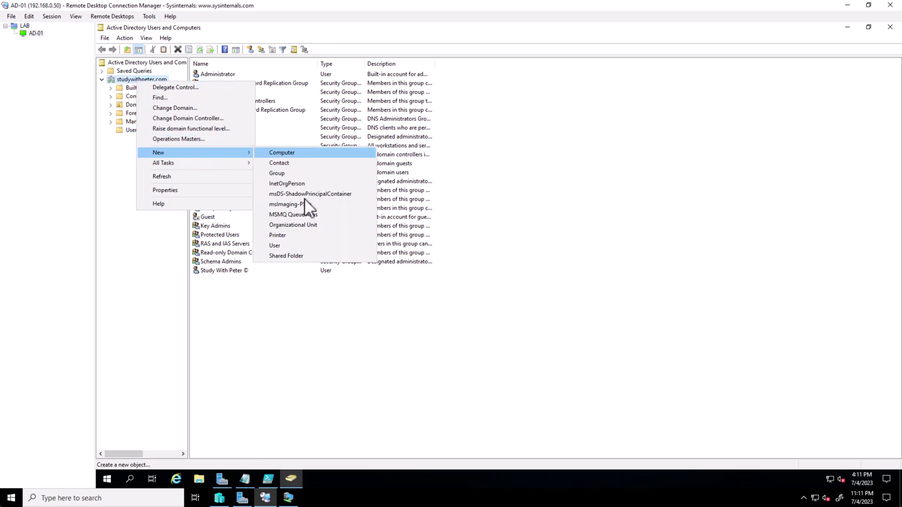
{"action": "left_click", "coordinate": [295, 225]}
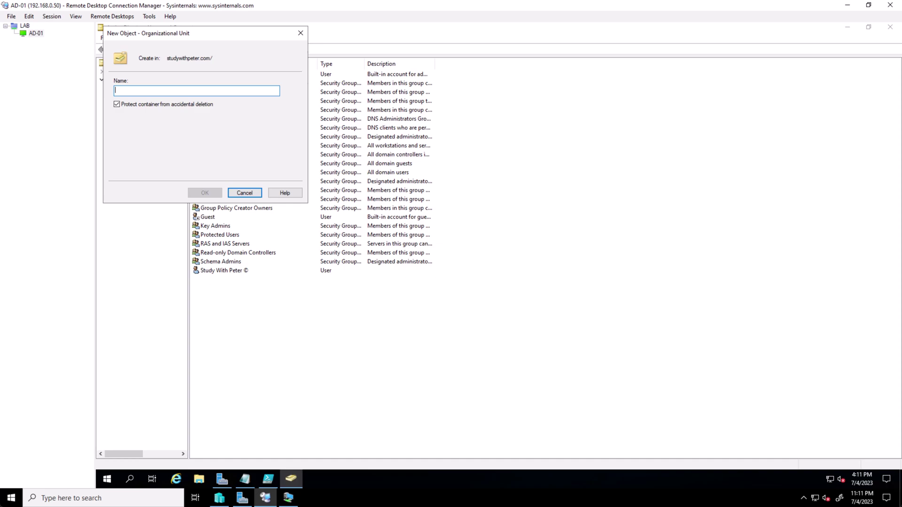
{"action": "type", "text": "Sales"}
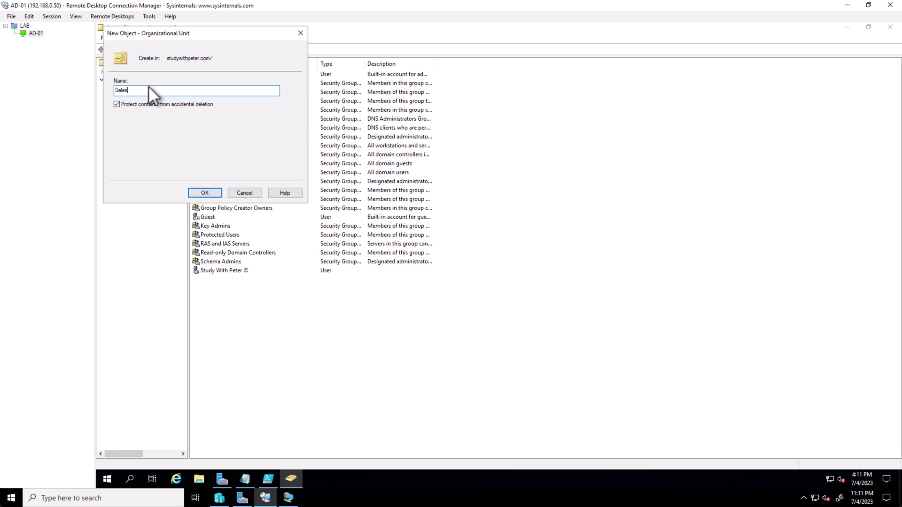
{"action": "left_click", "coordinate": [194, 192]}
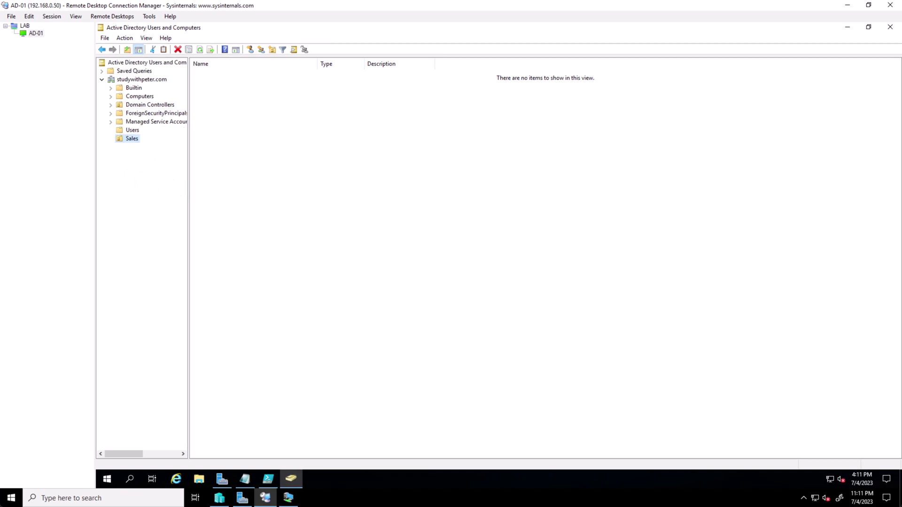
- Add a Marketing OU under studywithpeter.com, then select the Sales OU
{"action": "right_click", "coordinate": [128, 81]}
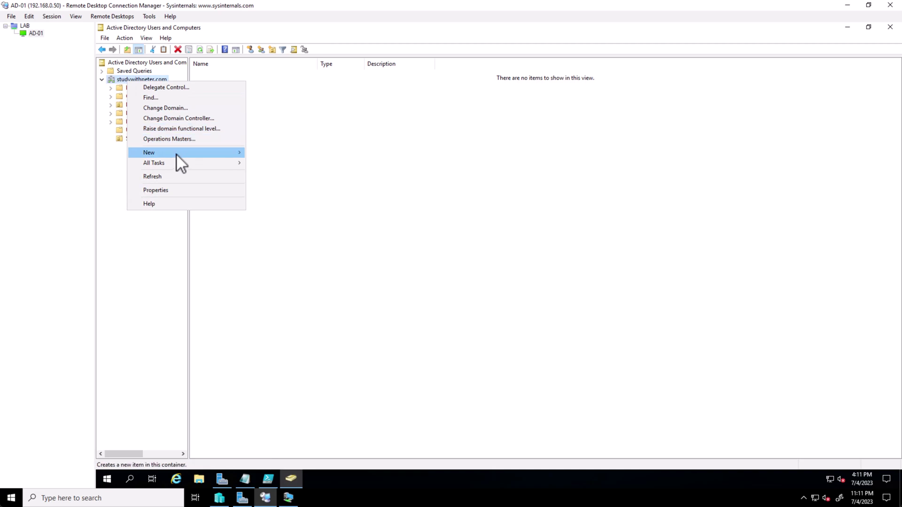
{"action": "mouse_move", "coordinate": [177, 154]}
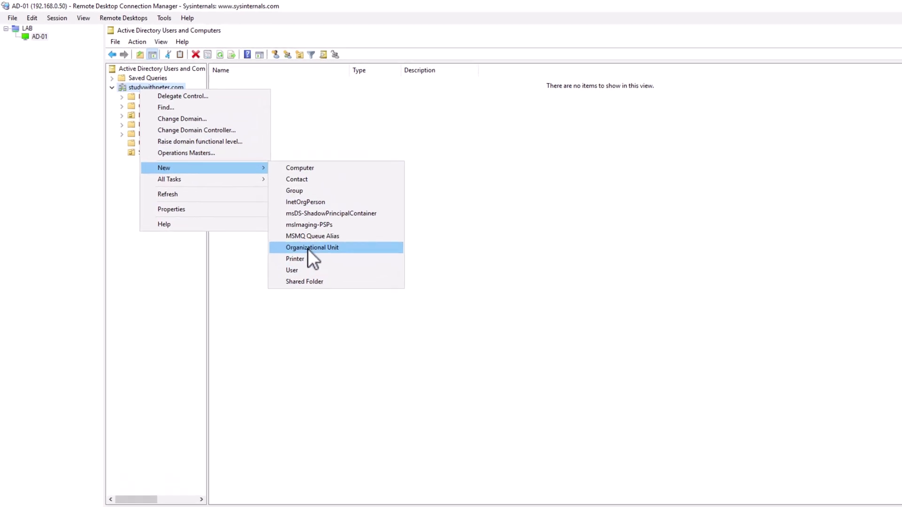
{"action": "left_click", "coordinate": [308, 248]}
{"action": "type", "text": "M"}
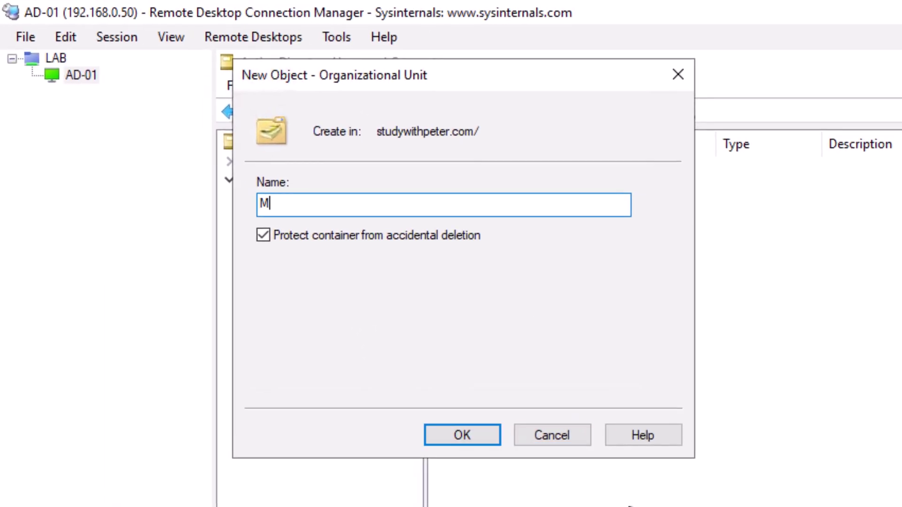
{"action": "type", "text": "arketing"}
{"action": "key", "text": "Return"}
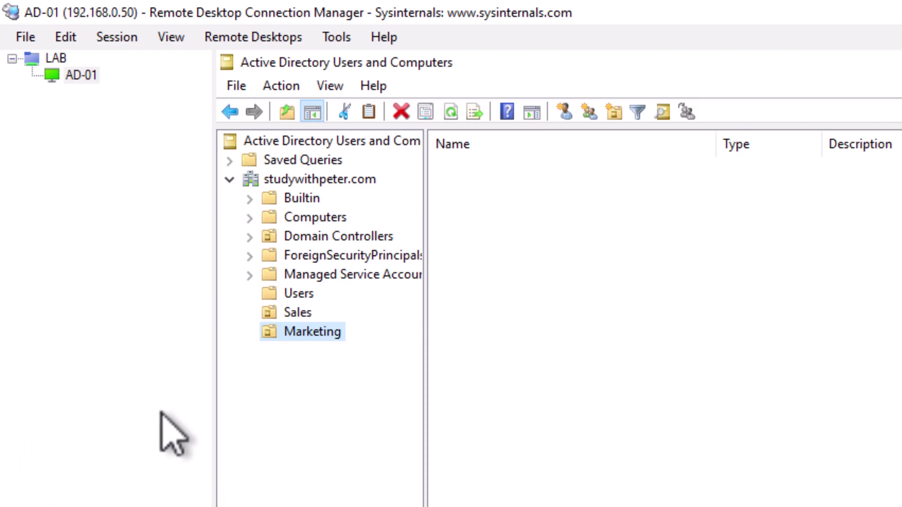
{"action": "left_click", "coordinate": [304, 313]}
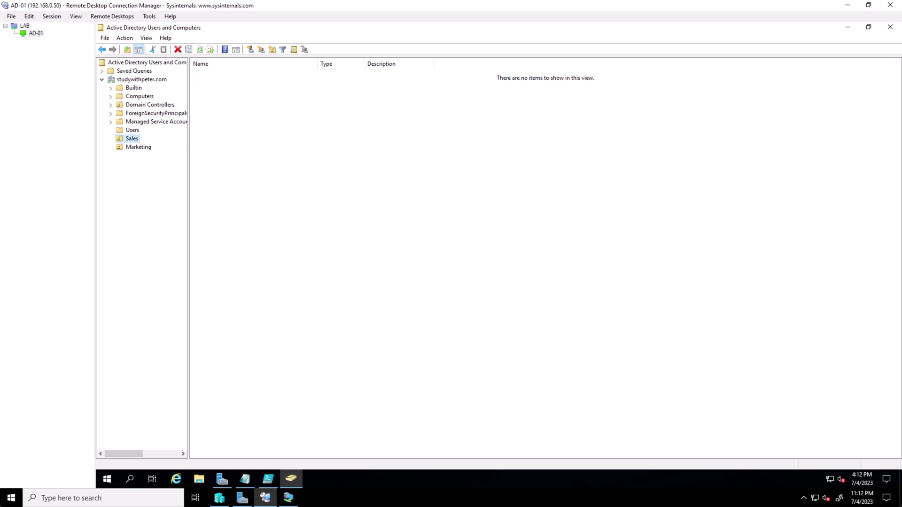
{"action": "right_click", "coordinate": [127, 140]}
{"action": "left_click", "coordinate": [131, 139]}
{"action": "right_click", "coordinate": [130, 139]}
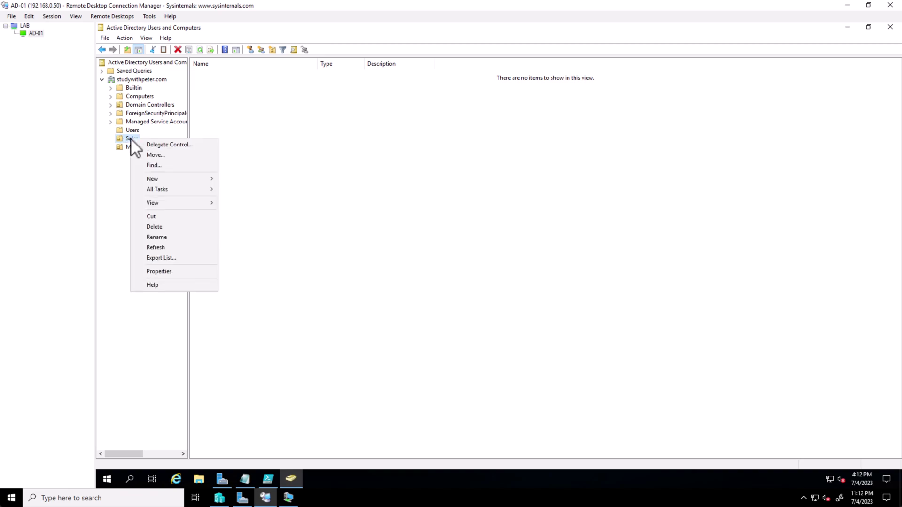
{"action": "left_click", "coordinate": [194, 179]}
{"action": "left_click", "coordinate": [256, 273]}
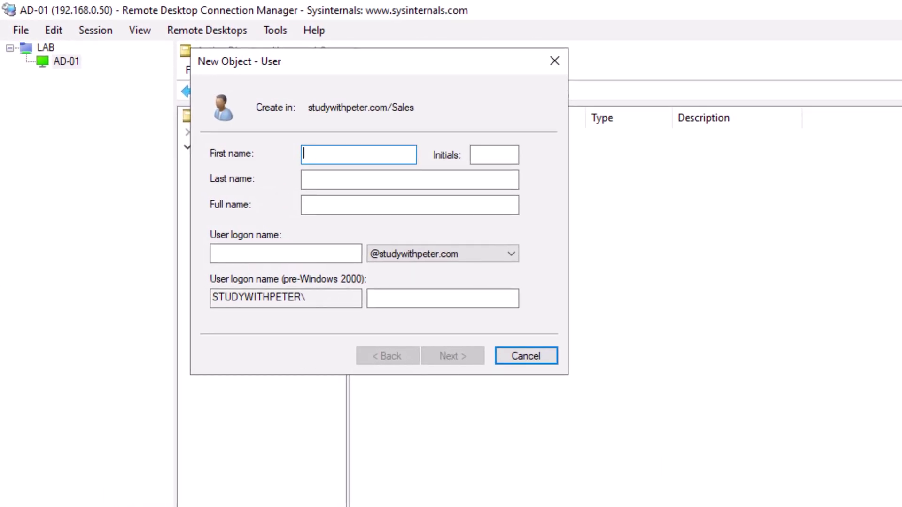
{"action": "type", "text": "John"}
{"action": "key", "text": "Tab"}
{"action": "type", "text": "SM"}
{"action": "key", "text": "BackSpace"}
{"action": "type", "text": "mith"}
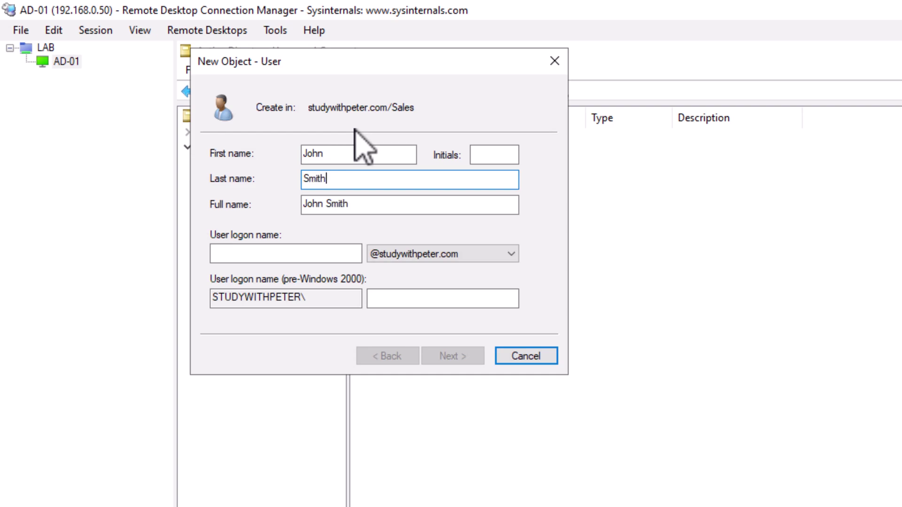
{"action": "key", "text": "Tab"}
{"action": "key", "text": "Tab"}
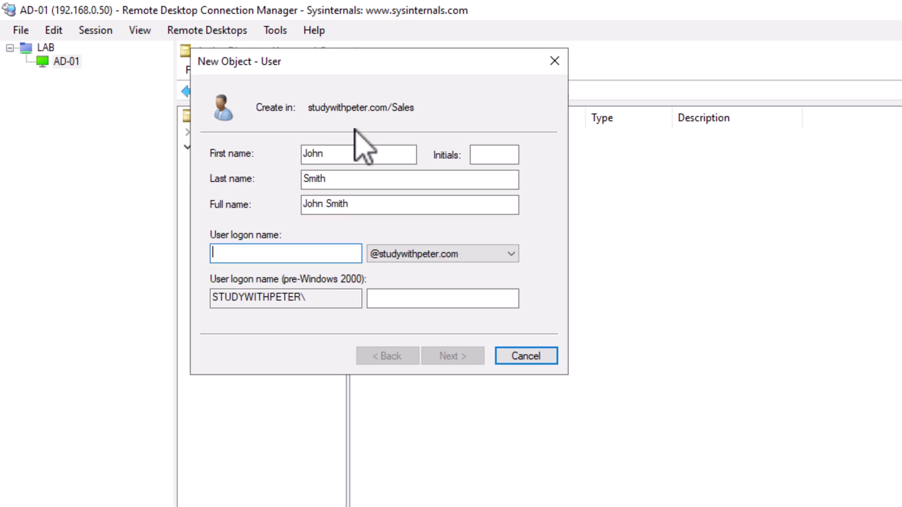
{"action": "type", "text": "jsm"}
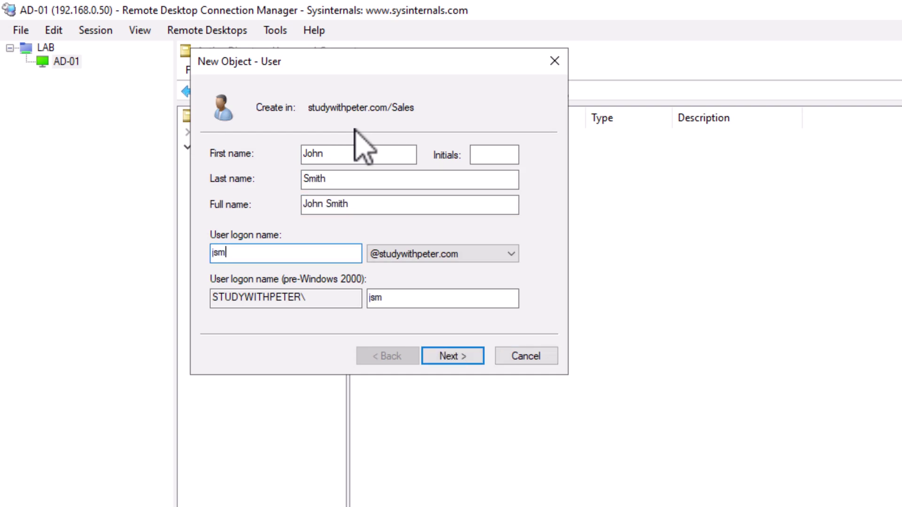
{"action": "type", "text": "ith"}
{"action": "left_click", "coordinate": [465, 255]}
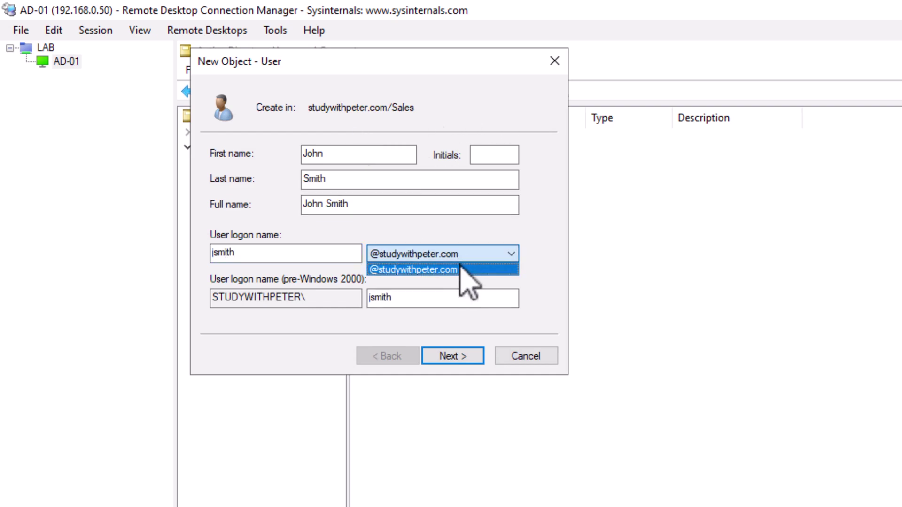
{"action": "left_click", "coordinate": [425, 307]}
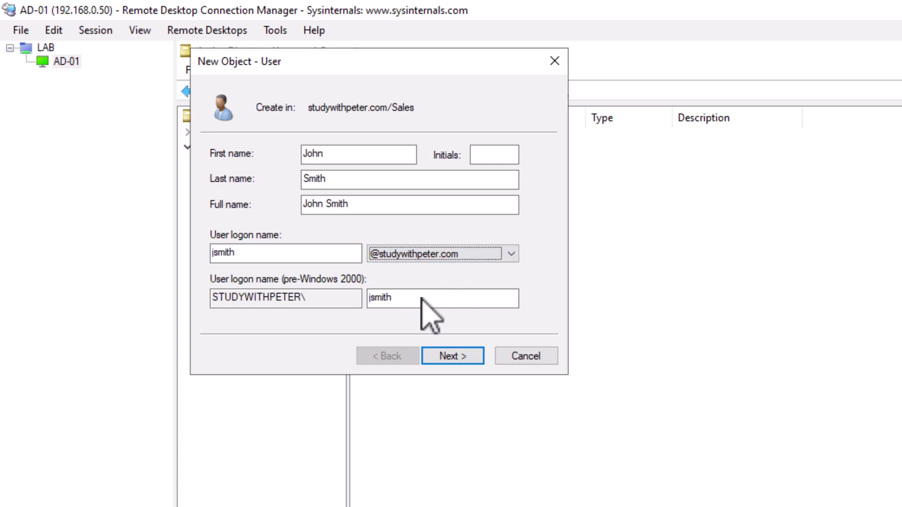
{"action": "left_click", "coordinate": [453, 356]}
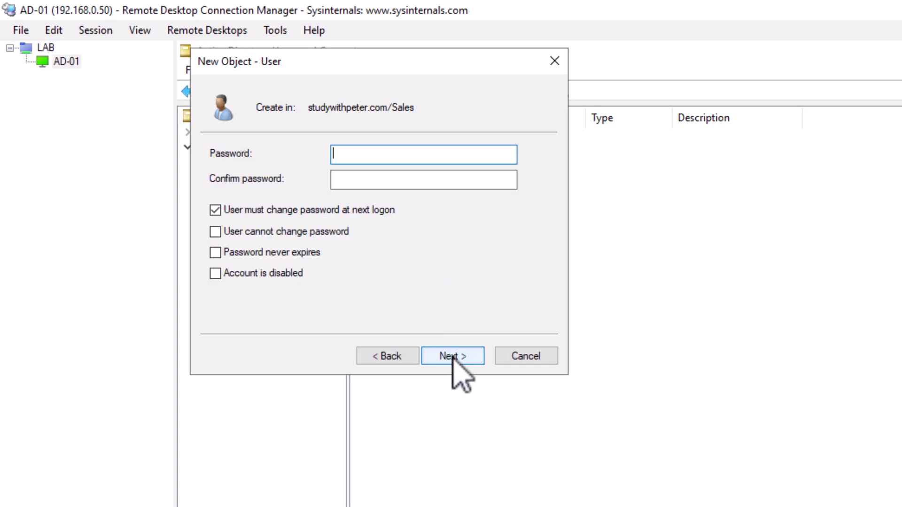
- Enter and confirm the initial password, retrying after an error, and finish creating the user
{"action": "type", "text": "●●●●●●●●●●●●"}
{"action": "key", "text": "Tab"}
{"action": "type", "text": "●●●●●●●●"}
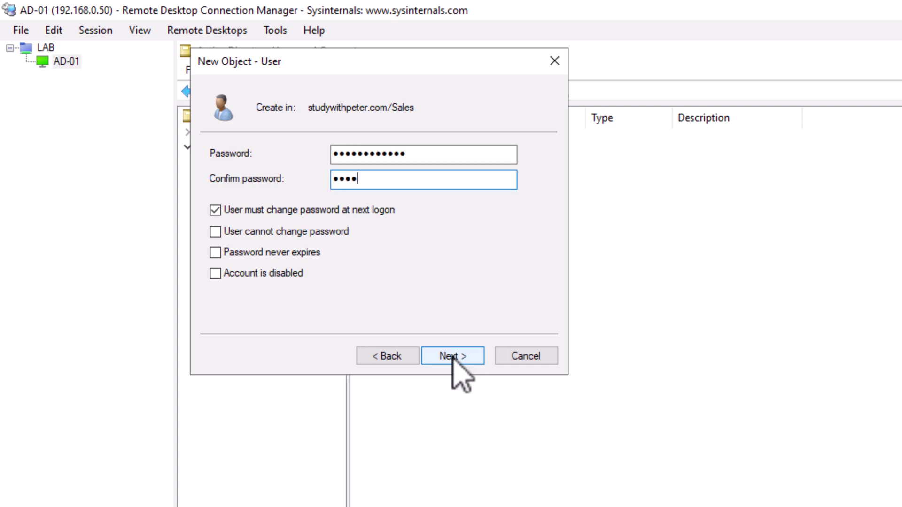
{"action": "type", "text": "●●●●"}
{"action": "left_click", "coordinate": [461, 357]}
{"action": "key", "text": "Return"}
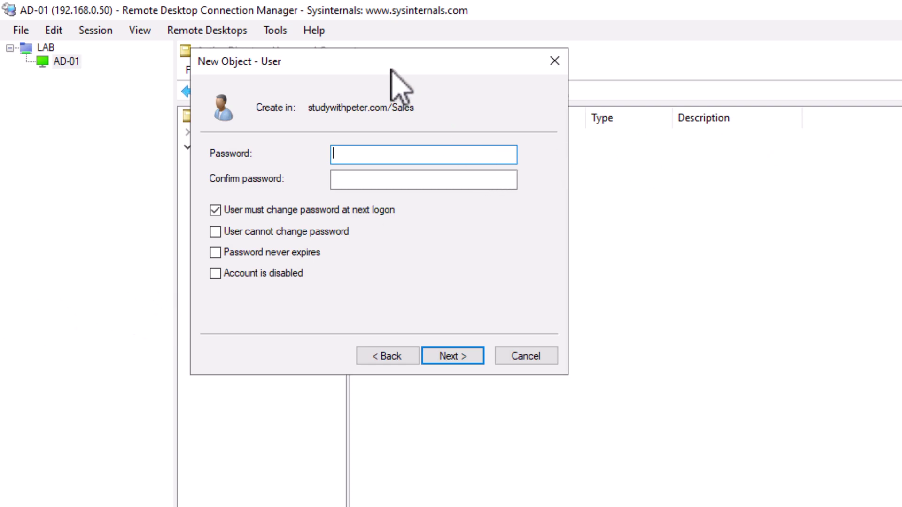
{"action": "left_click_drag", "start_coordinate": [400, 71], "coordinate": [459, 111]}
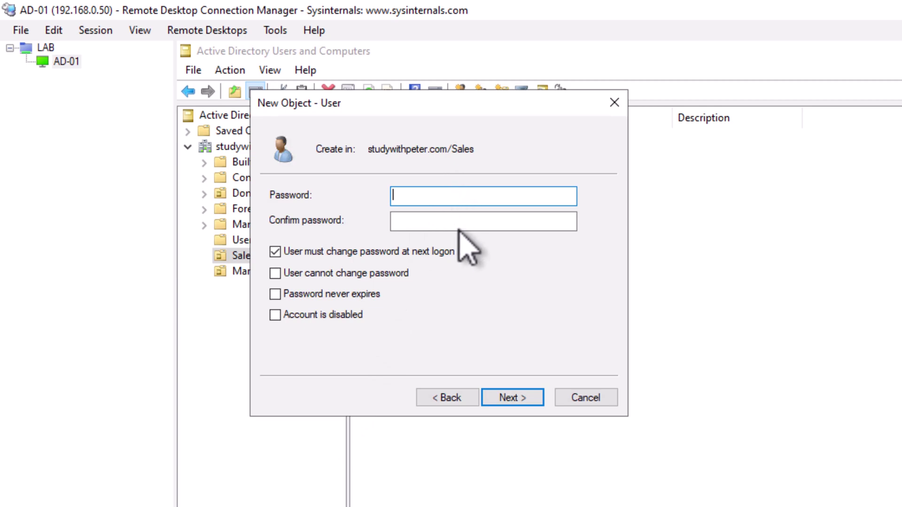
{"action": "key", "text": "ctrl+v"}
{"action": "key", "text": "Tab"}
{"action": "key", "text": "ctrl+v"}
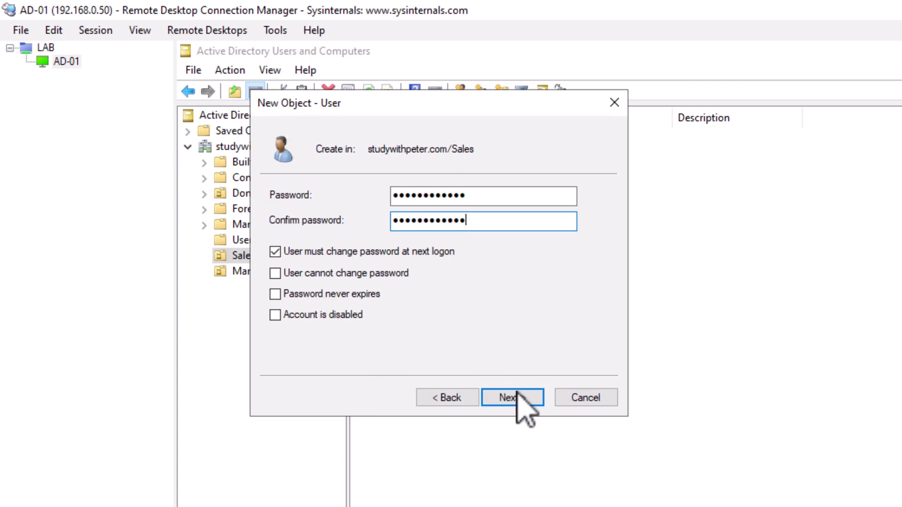
{"action": "left_click", "coordinate": [518, 395]}
{"action": "left_click", "coordinate": [514, 400]}
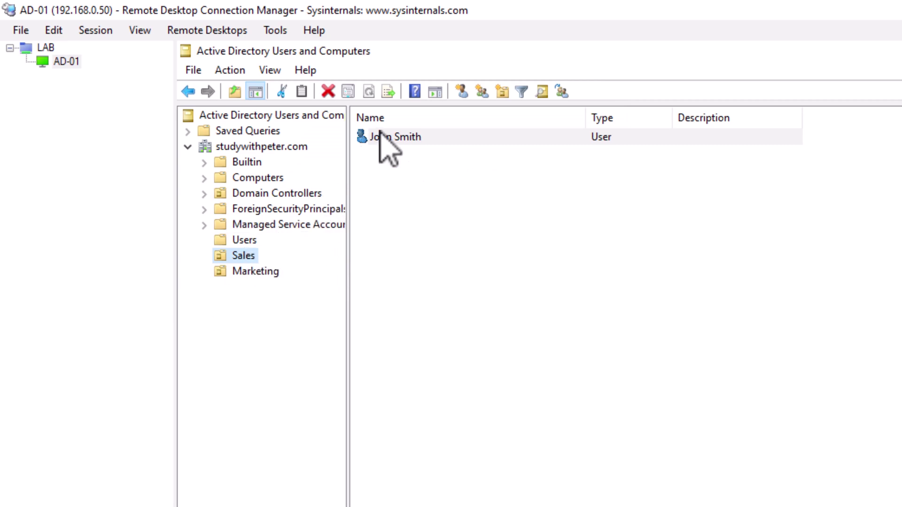
{"action": "left_click", "coordinate": [249, 241]}
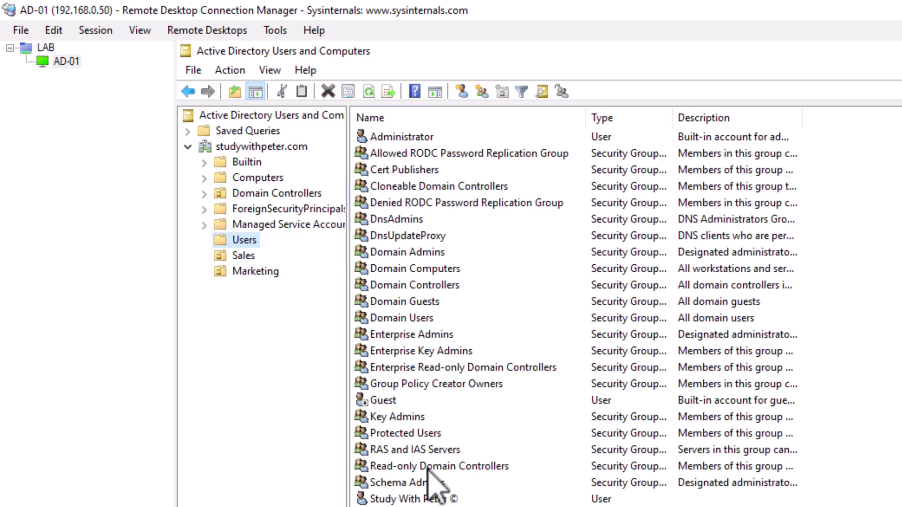
{"action": "left_click", "coordinate": [420, 500]}
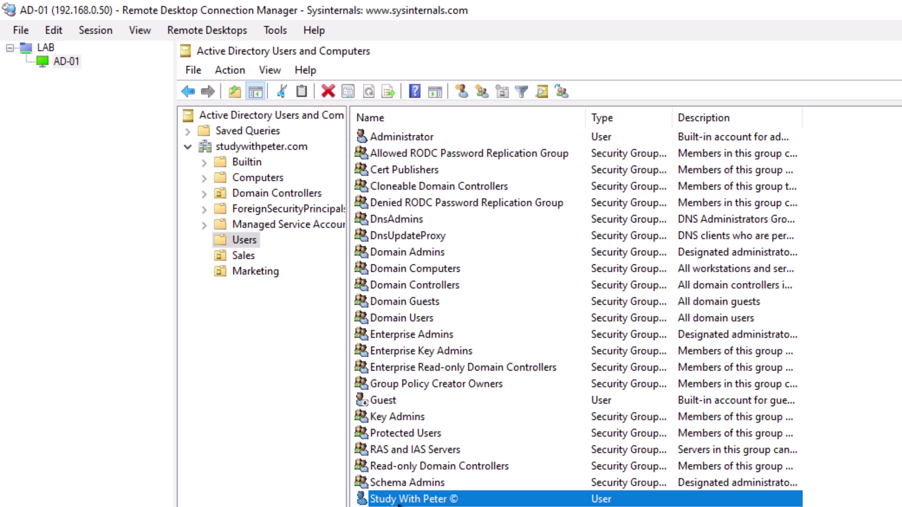
{"action": "left_click", "coordinate": [242, 261]}
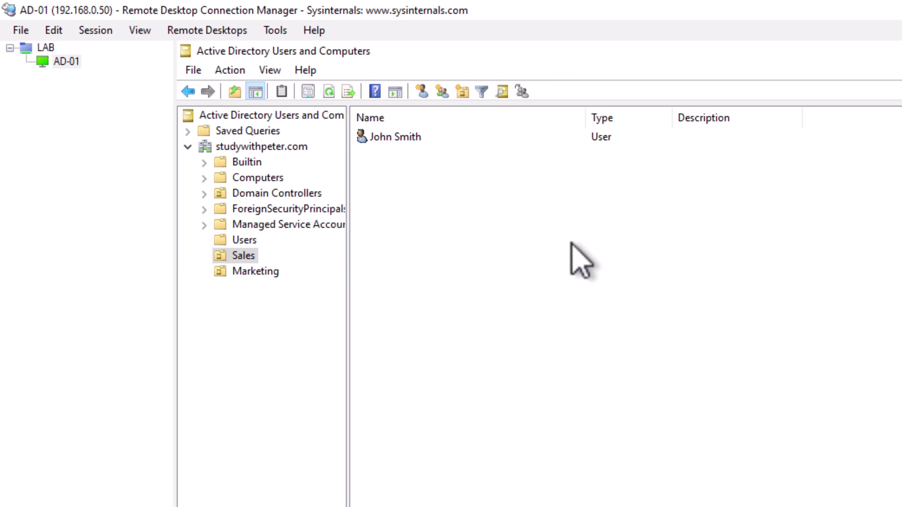
- Start a second new user in Sales and fill in the first, last and logon names
{"action": "right_click", "coordinate": [248, 259]}
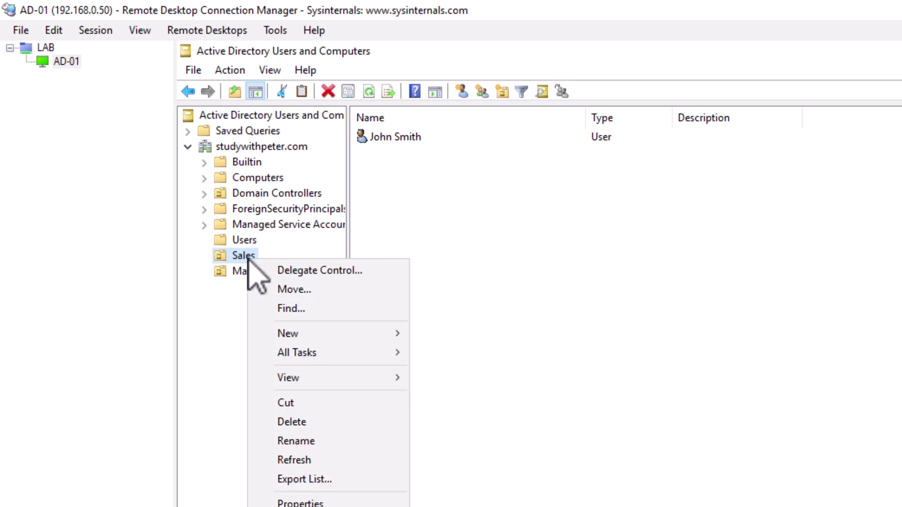
{"action": "mouse_move", "coordinate": [347, 333]}
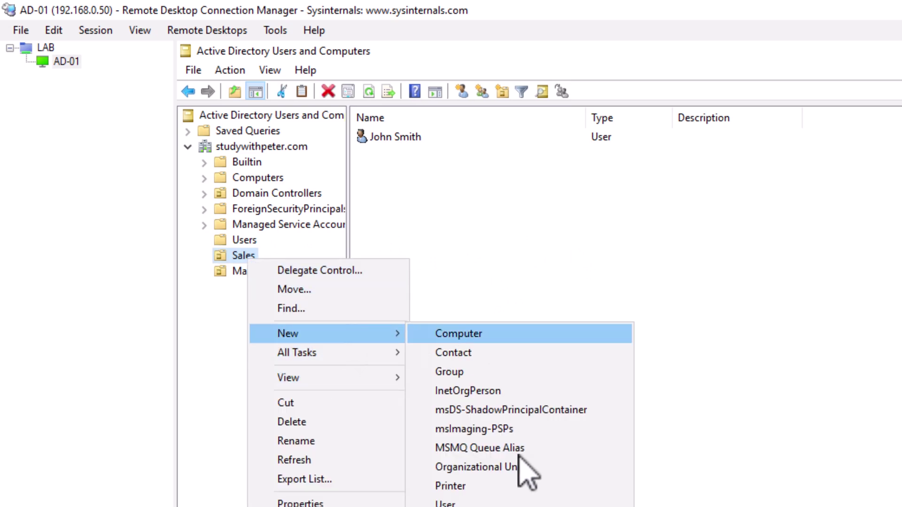
{"action": "left_click", "coordinate": [489, 502]}
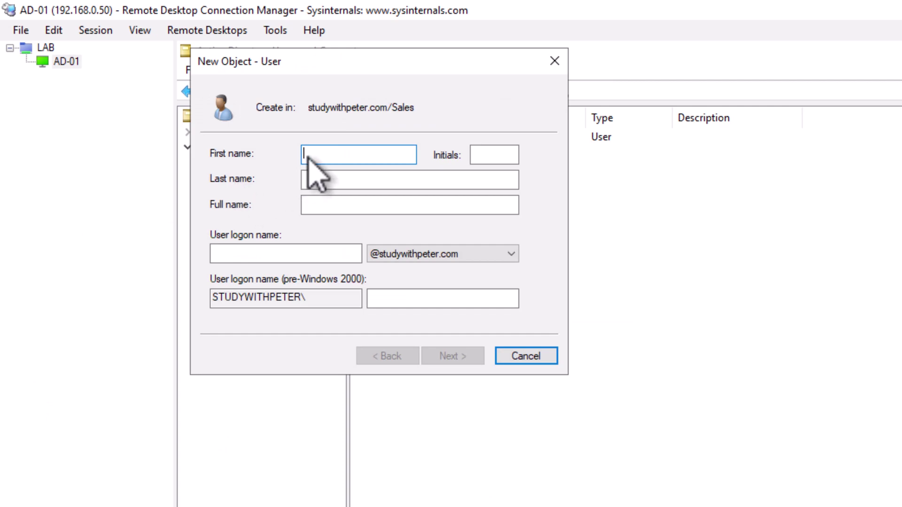
{"action": "type", "text": "v"}
{"action": "key", "text": "BackSpace"}
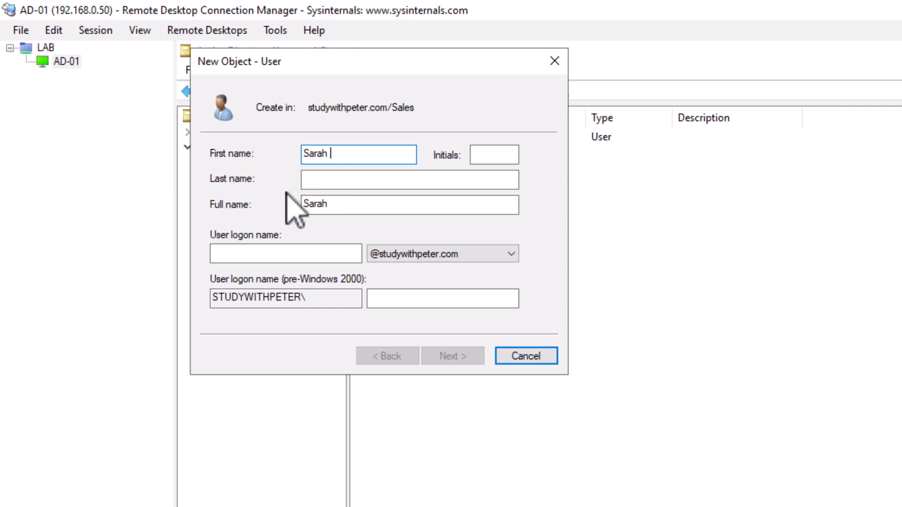
{"action": "left_click", "coordinate": [362, 181]}
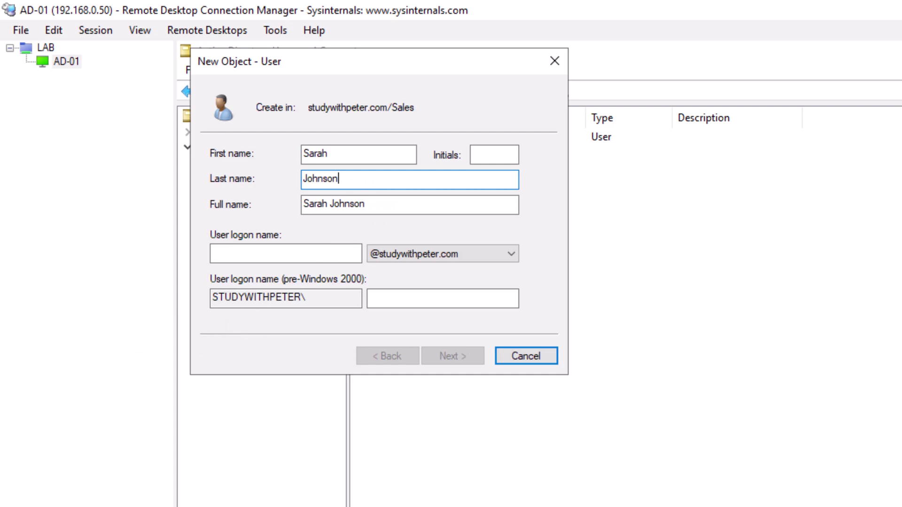
{"action": "left_click", "coordinate": [309, 253]}
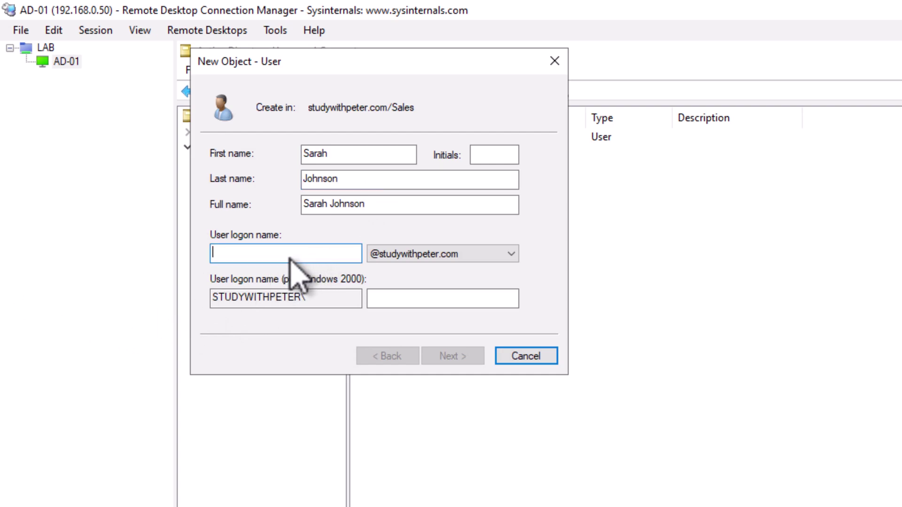
- Set and confirm the user's password, finish creation, then select the Marketing OU
{"action": "left_click", "coordinate": [449, 358]}
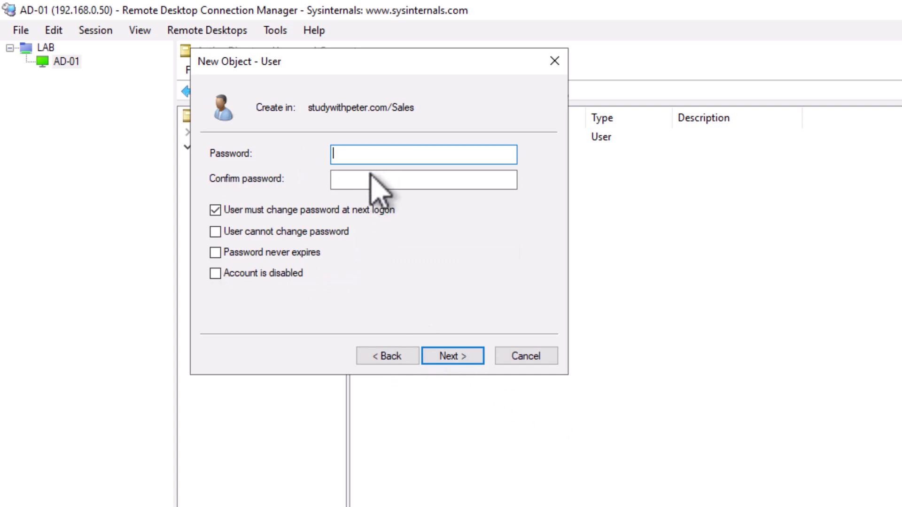
{"action": "type", "text": "Password123!"}
{"action": "key", "text": "Tab"}
{"action": "type", "text": "Password123!"}
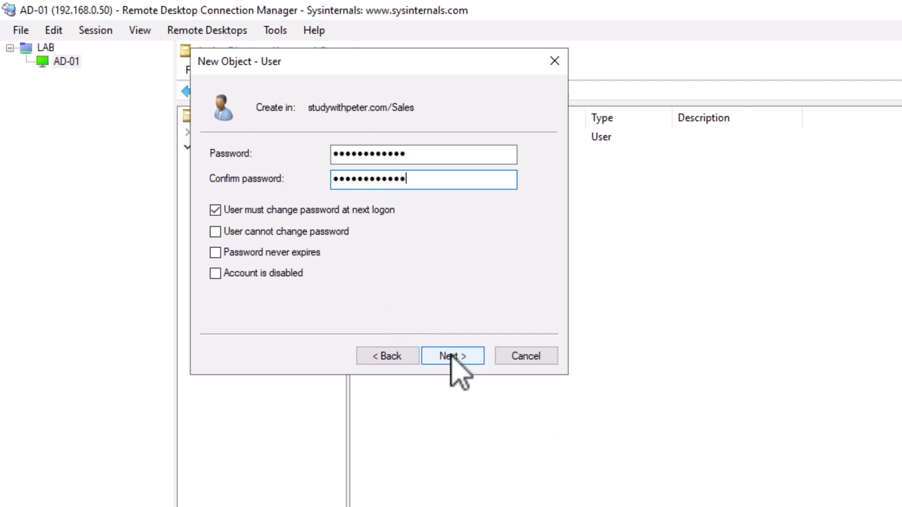
{"action": "left_click", "coordinate": [451, 357]}
{"action": "left_click", "coordinate": [453, 357]}
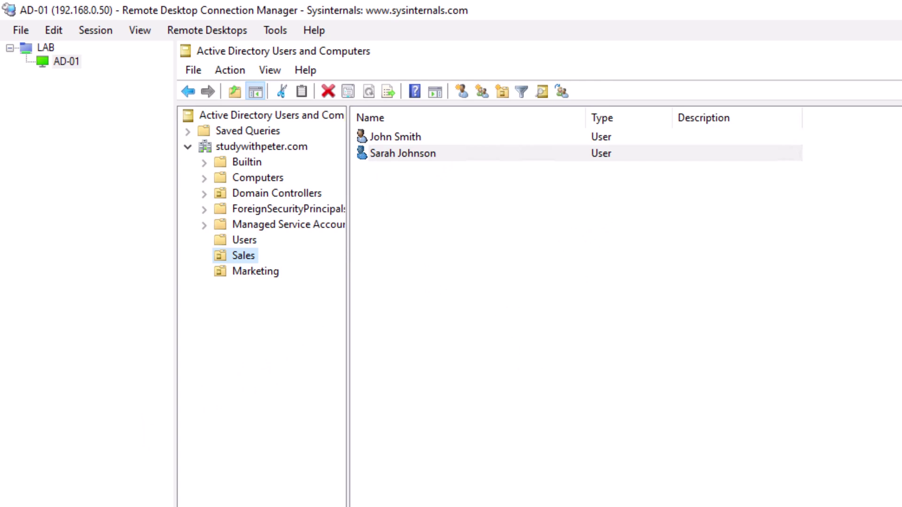
{"action": "left_click", "coordinate": [220, 275]}
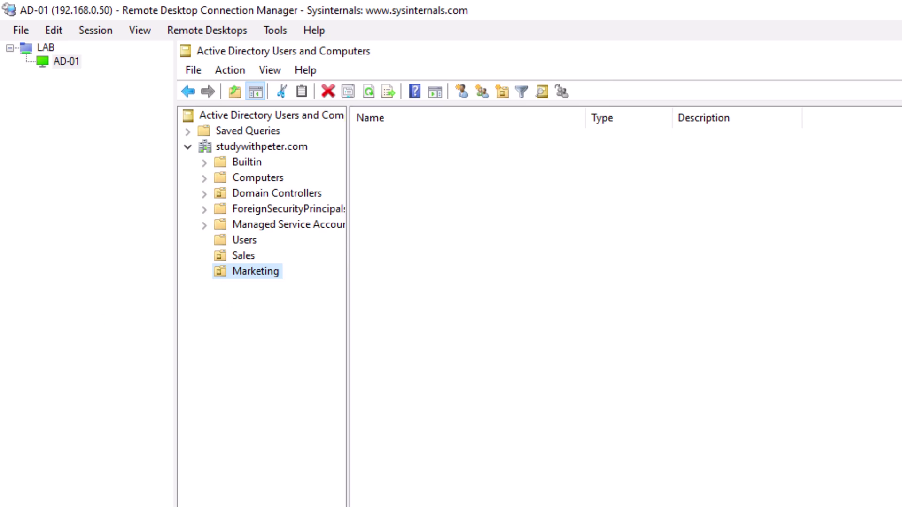
{"action": "right_click", "coordinate": [263, 272]}
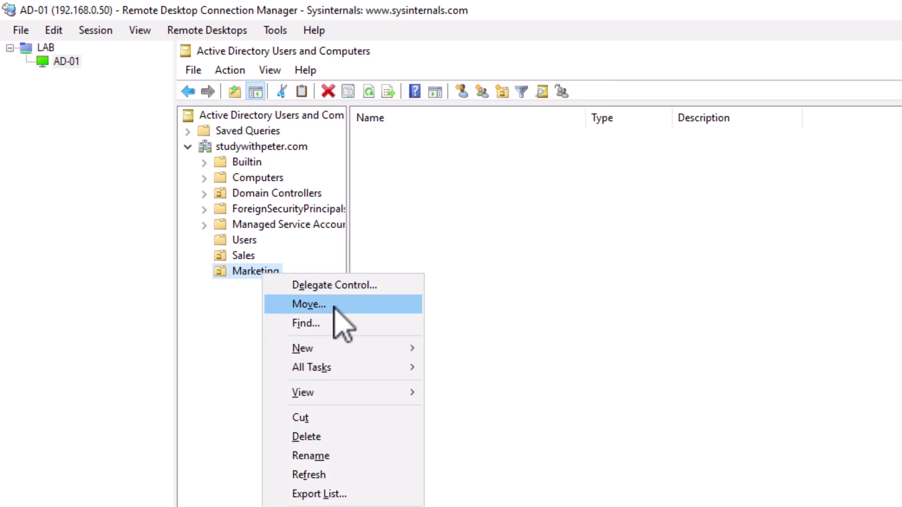
- Start a new Marketing user, moving the surname into Last name and entering the logon name
{"action": "mouse_move", "coordinate": [375, 352]}
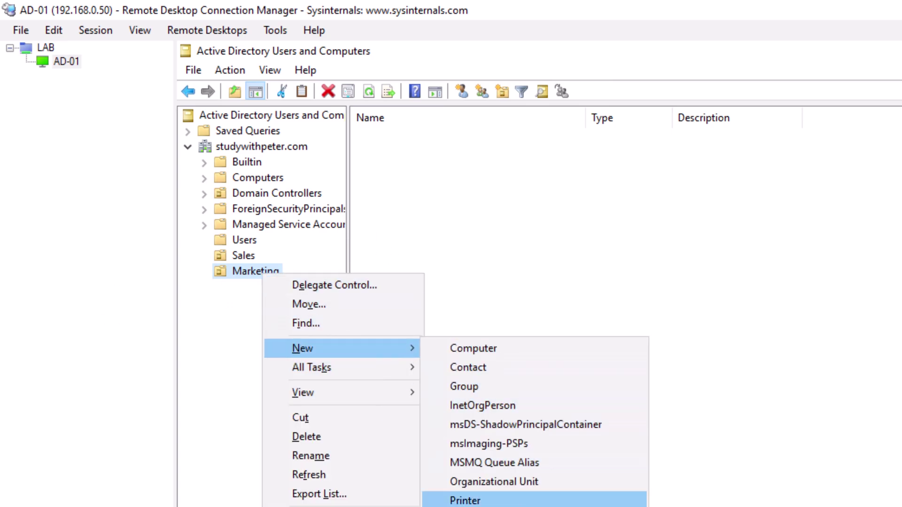
{"action": "left_click", "coordinate": [451, 506]}
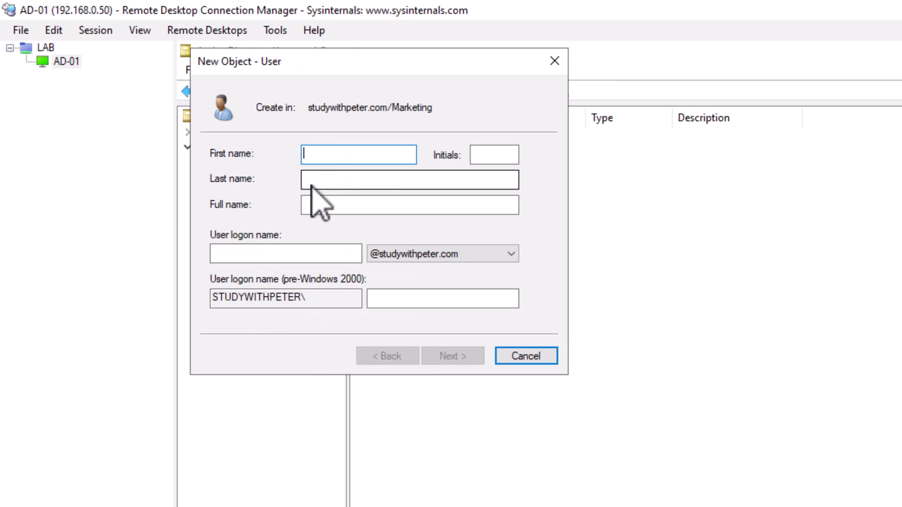
{"action": "double_click", "coordinate": [347, 158]}
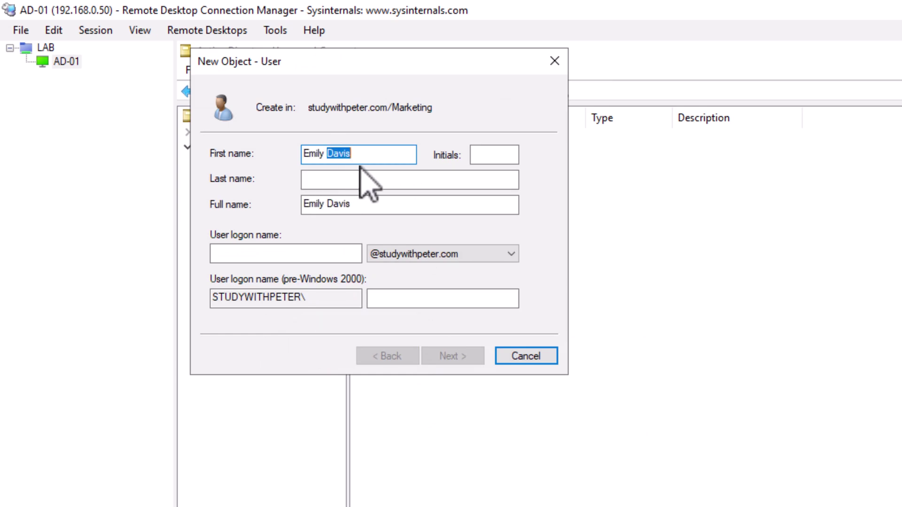
{"action": "key", "text": "ctrl+x"}
{"action": "left_click", "coordinate": [340, 180]}
{"action": "key", "text": "ctrl+v"}
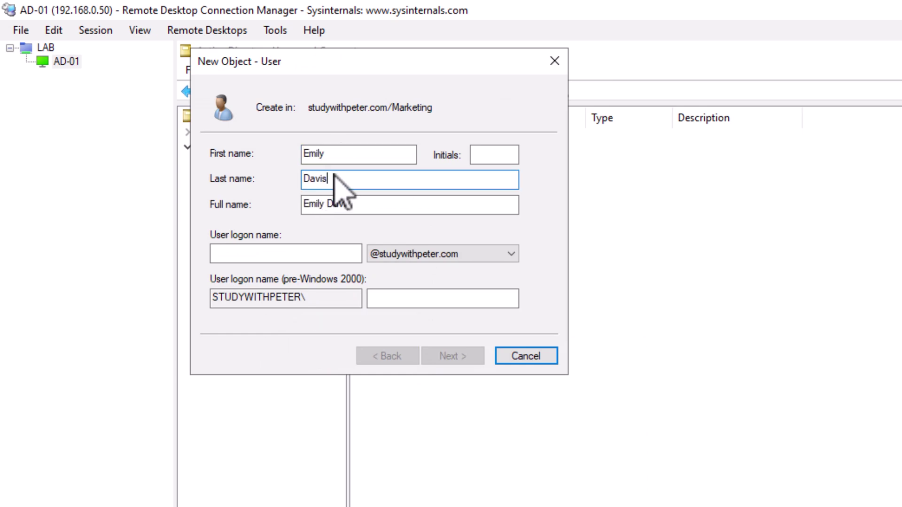
{"action": "left_click", "coordinate": [366, 152]}
{"action": "key", "text": "BackSpace"}
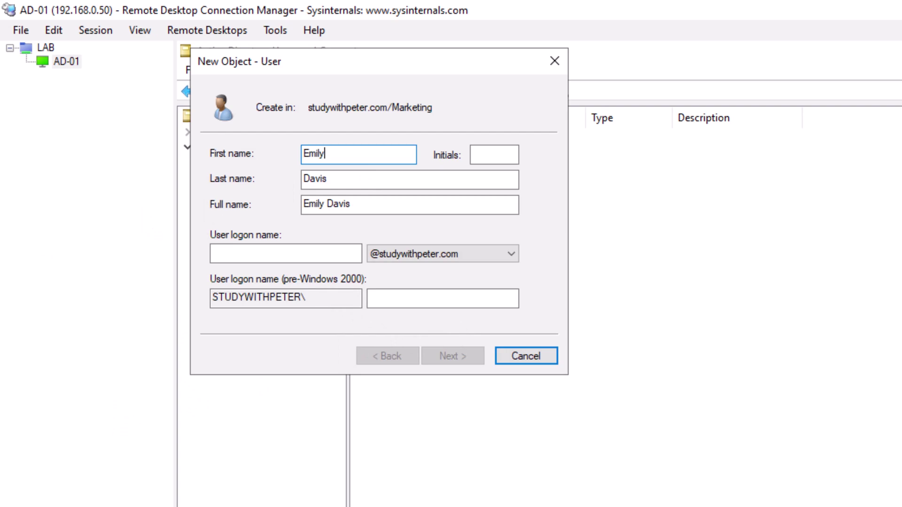
{"action": "left_click", "coordinate": [284, 256]}
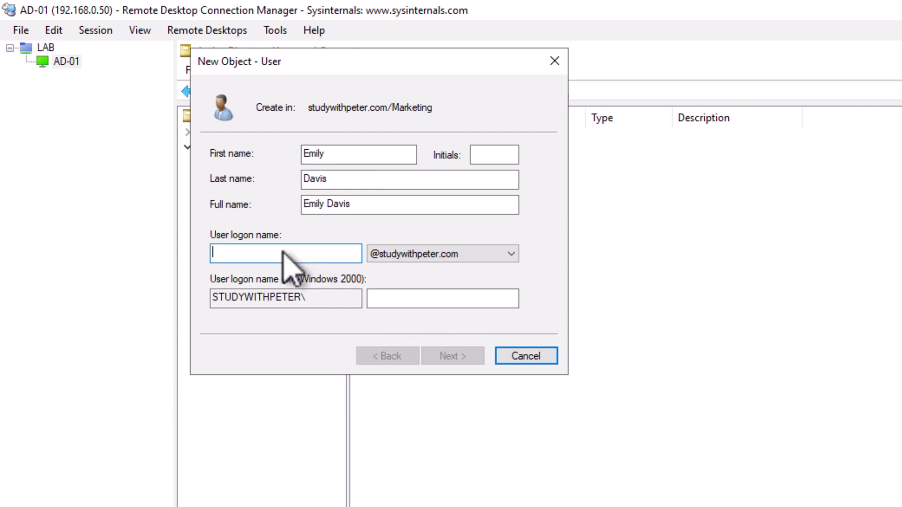
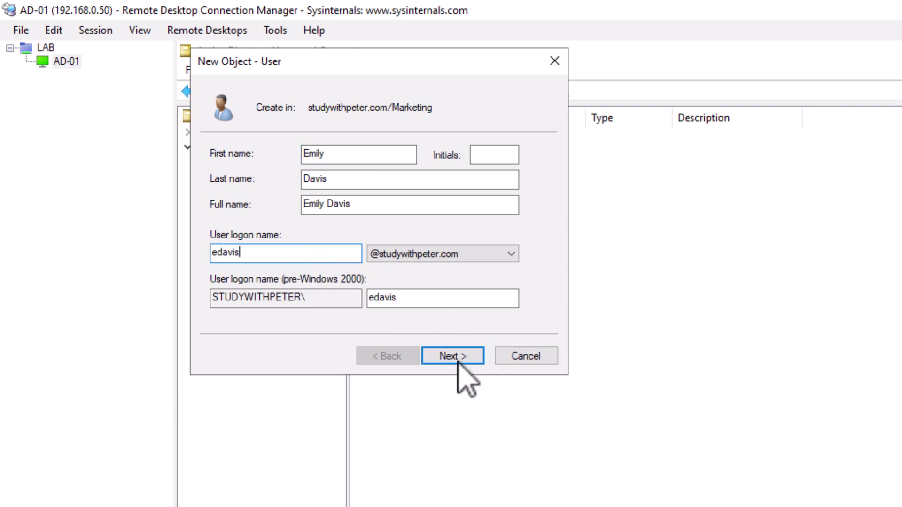
- Enter and confirm the password and finish creating the first Marketing user
{"action": "left_click", "coordinate": [452, 357]}
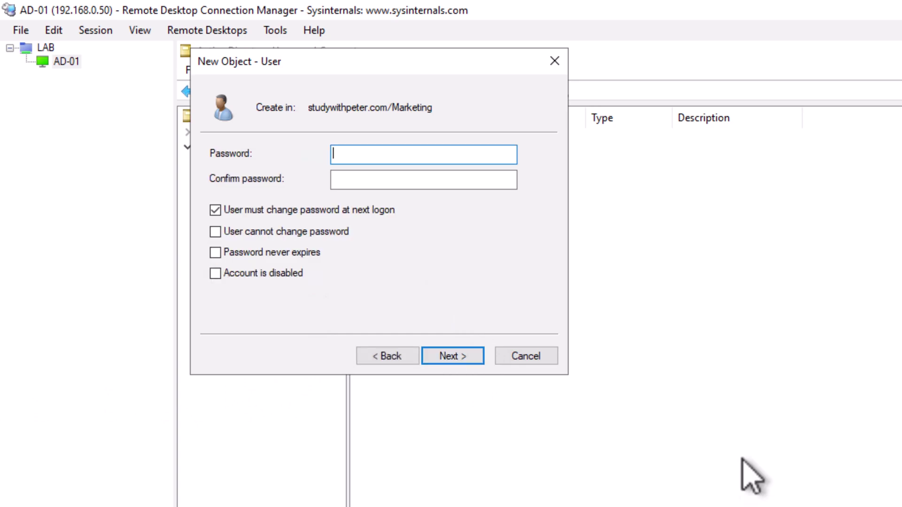
{"action": "type", "text": "Password123!"}
{"action": "left_click", "coordinate": [406, 186]}
{"action": "type", "text": "Password123!"}
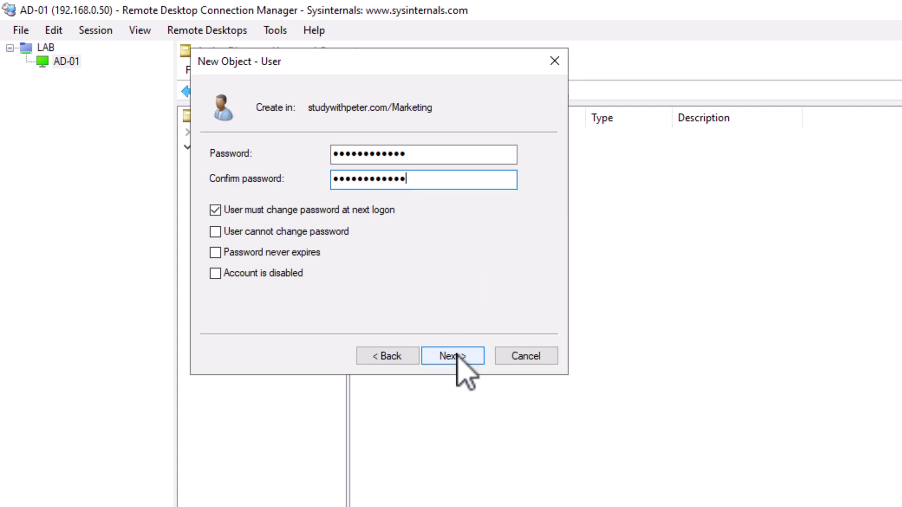
{"action": "left_click", "coordinate": [453, 357]}
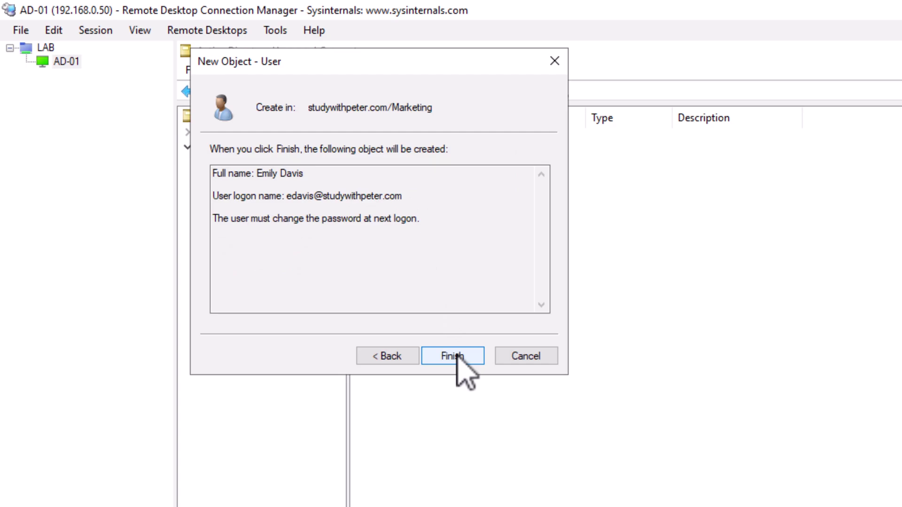
{"action": "left_click", "coordinate": [454, 359]}
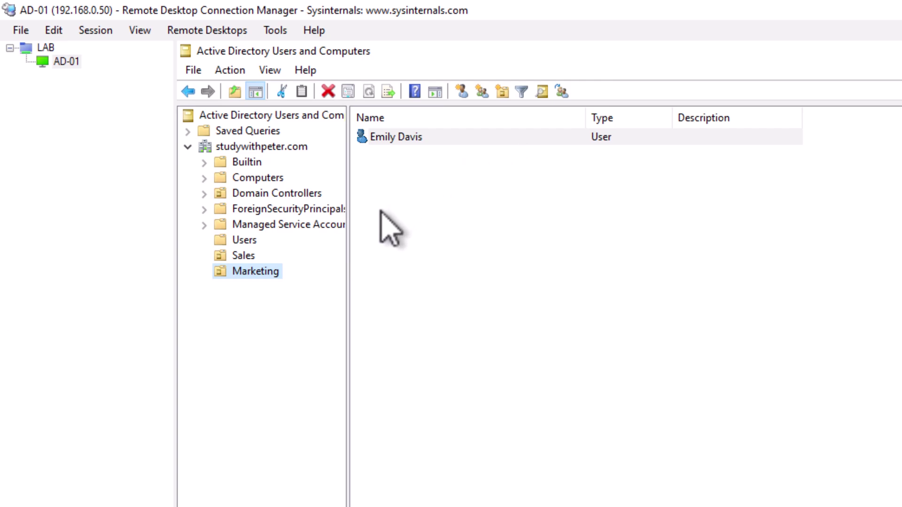
- Start another Marketing user, correcting the name fields and entering the logon name
{"action": "right_click", "coordinate": [256, 273]}
{"action": "mouse_move", "coordinate": [348, 350]}
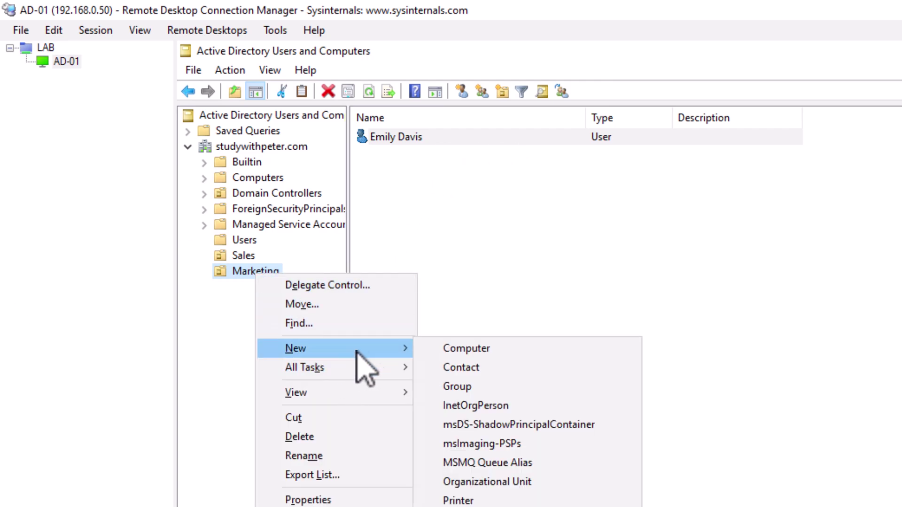
{"action": "left_click", "coordinate": [484, 506]}
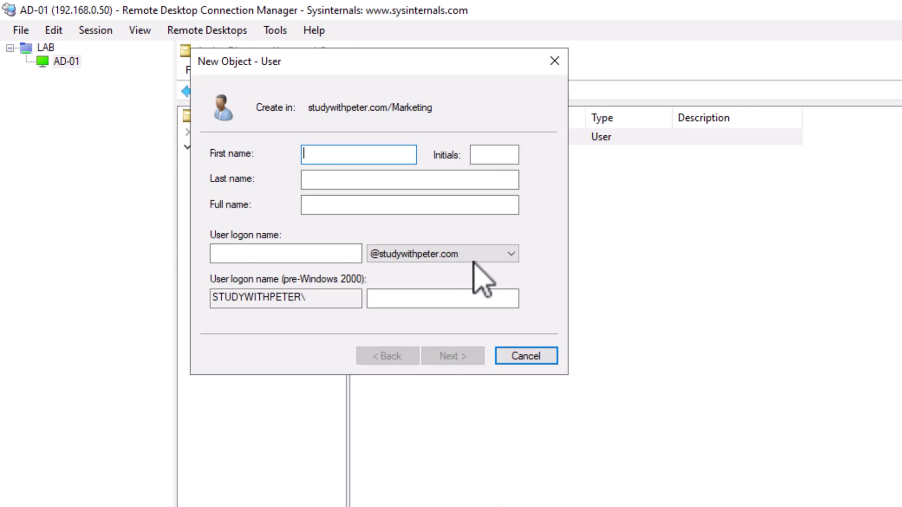
{"action": "double_click", "coordinate": [358, 155]}
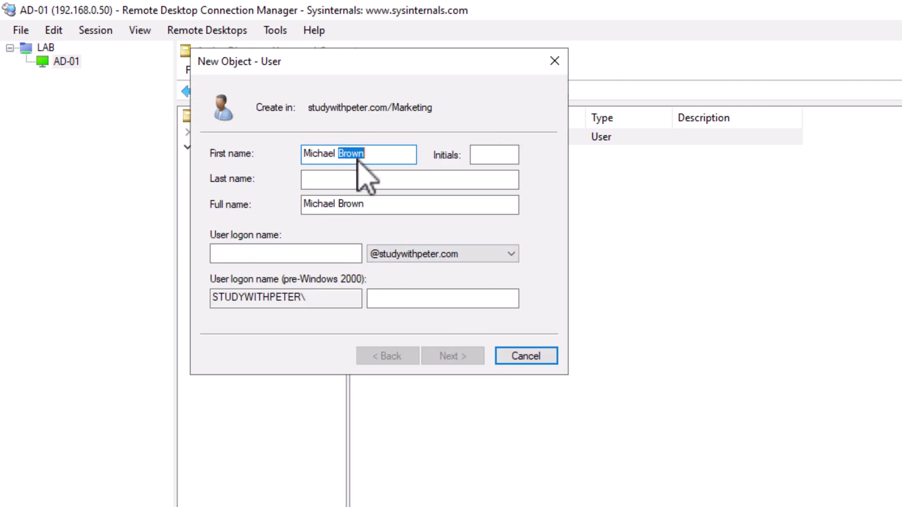
{"action": "key", "text": "BackSpace"}
{"action": "key", "text": "BackSpace"}
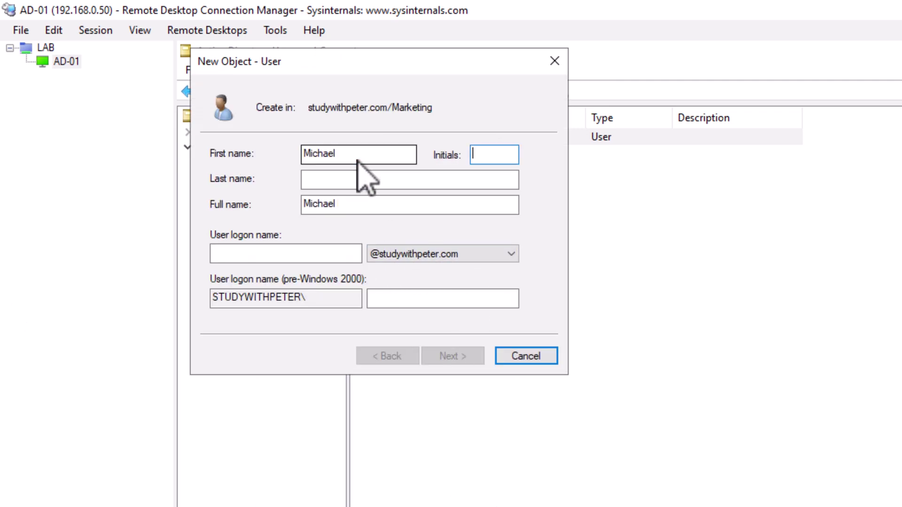
{"action": "left_click", "coordinate": [359, 180]}
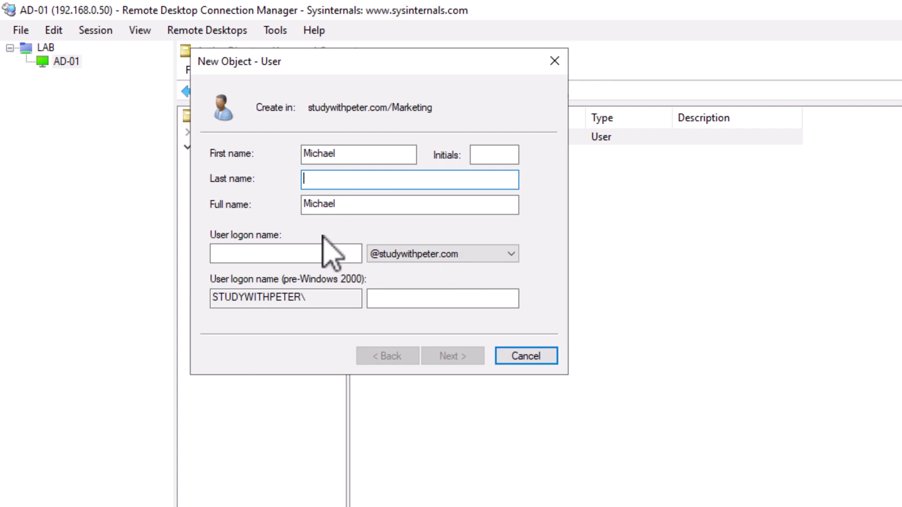
{"action": "type", "text": "Brown"}
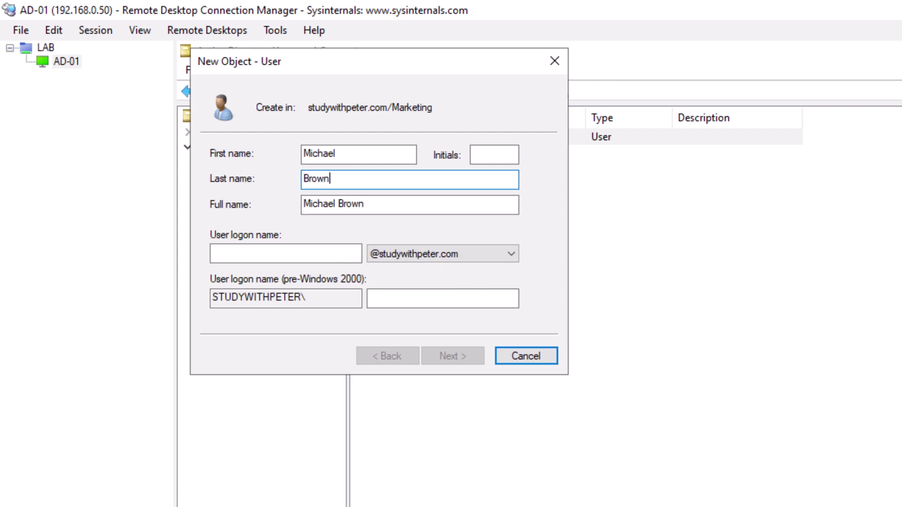
{"action": "left_click", "coordinate": [311, 256]}
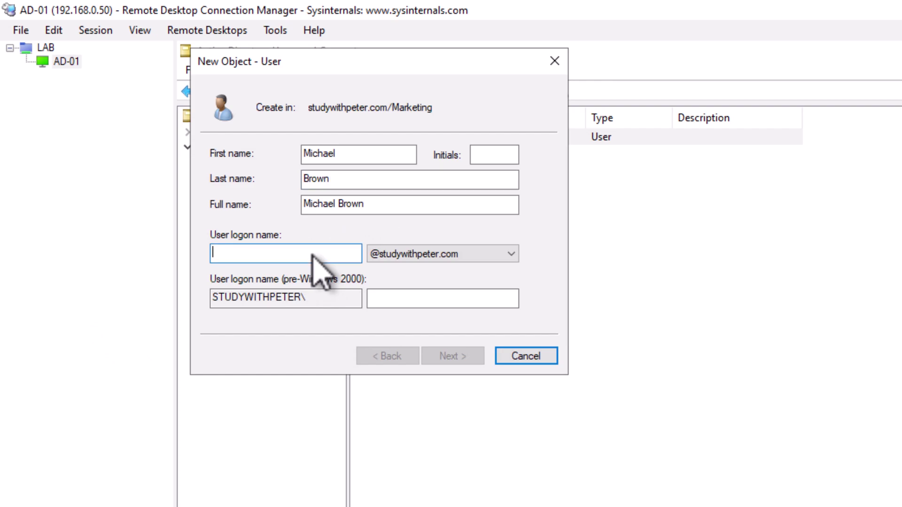
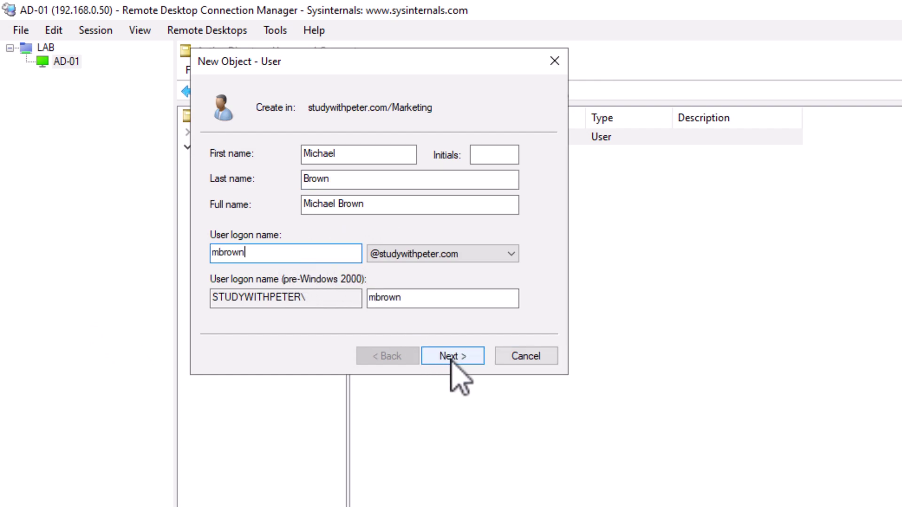
- Set and confirm this user's password and finish creating the second Marketing user
{"action": "left_click", "coordinate": [451, 357]}
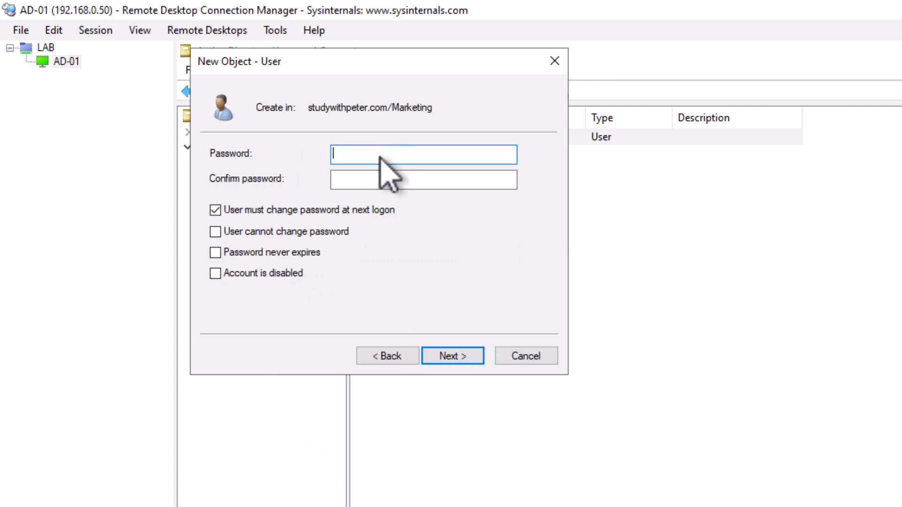
{"action": "type", "text": "Password123!"}
{"action": "key", "text": "Tab"}
{"action": "type", "text": "Password123!"}
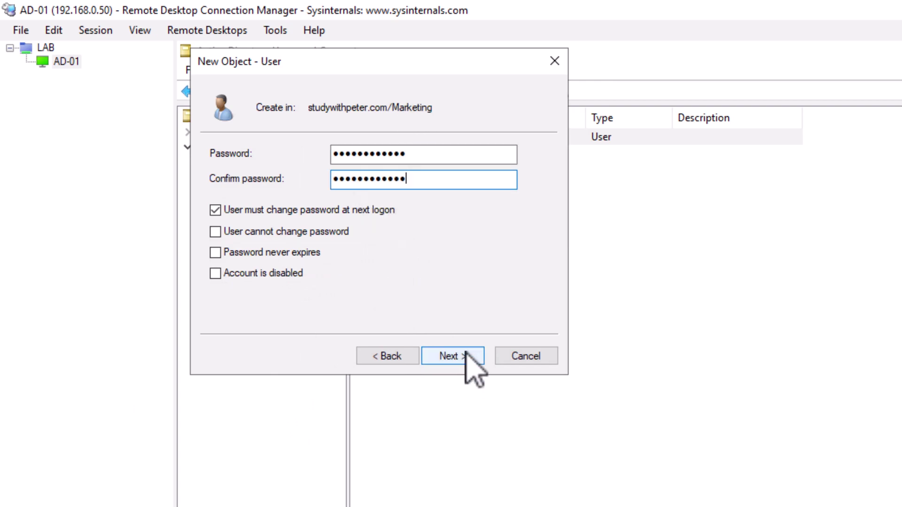
{"action": "left_click", "coordinate": [466, 355]}
{"action": "left_click", "coordinate": [465, 361]}
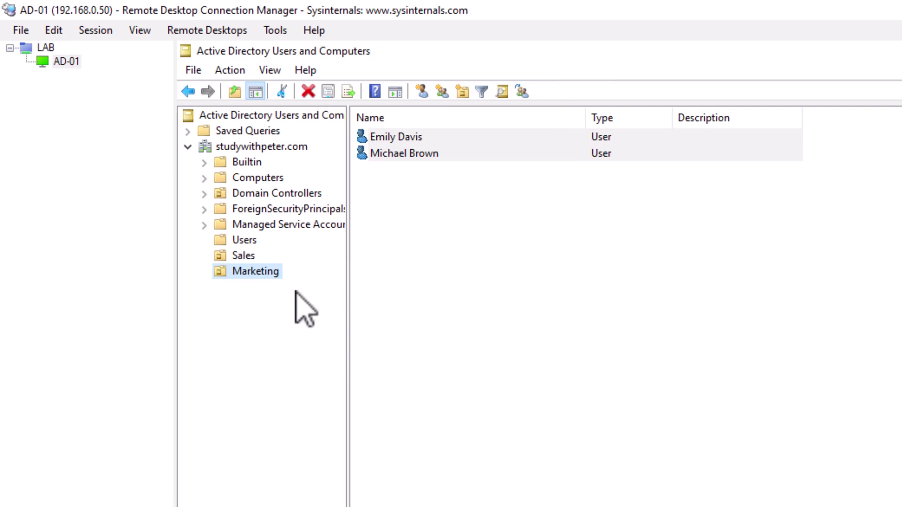
- Review the users in Sales and Marketing, then show the New object types for studywithpeter.com
{"action": "left_click", "coordinate": [242, 257]}
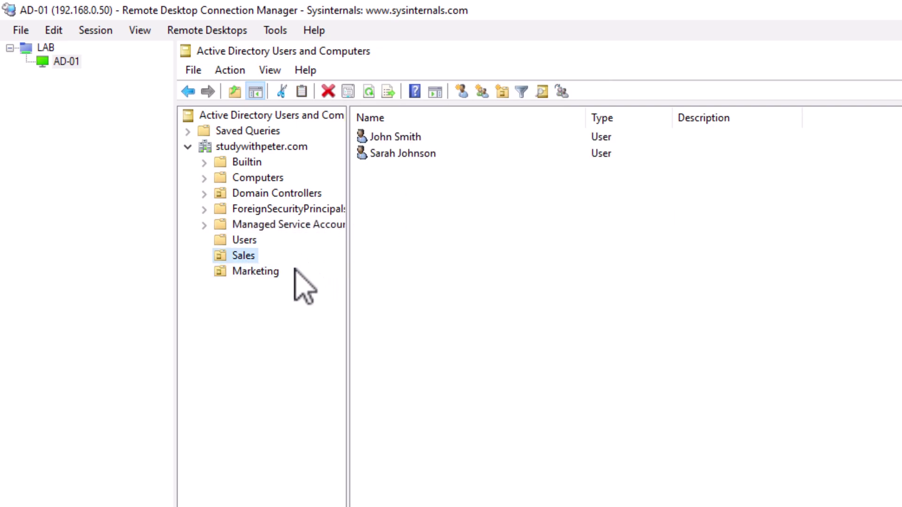
{"action": "left_click", "coordinate": [276, 272]}
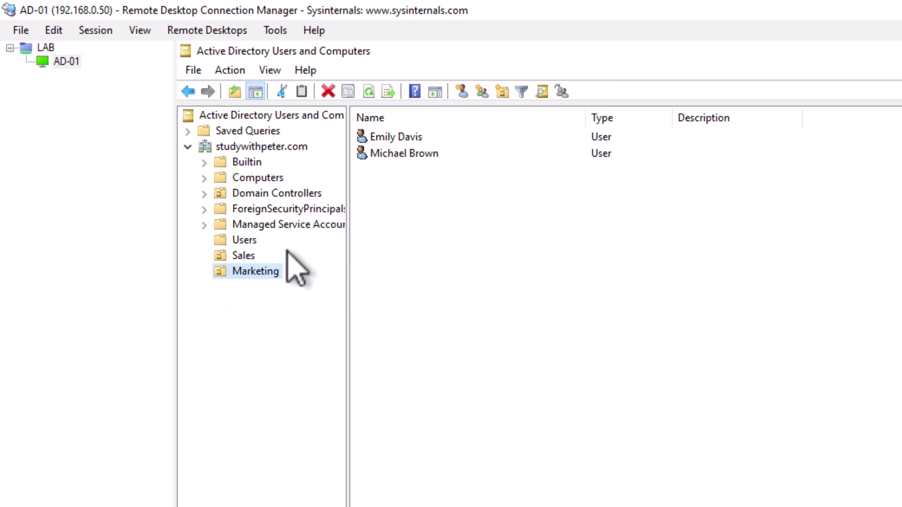
{"action": "right_click", "coordinate": [240, 147]}
{"action": "mouse_move", "coordinate": [359, 298]}
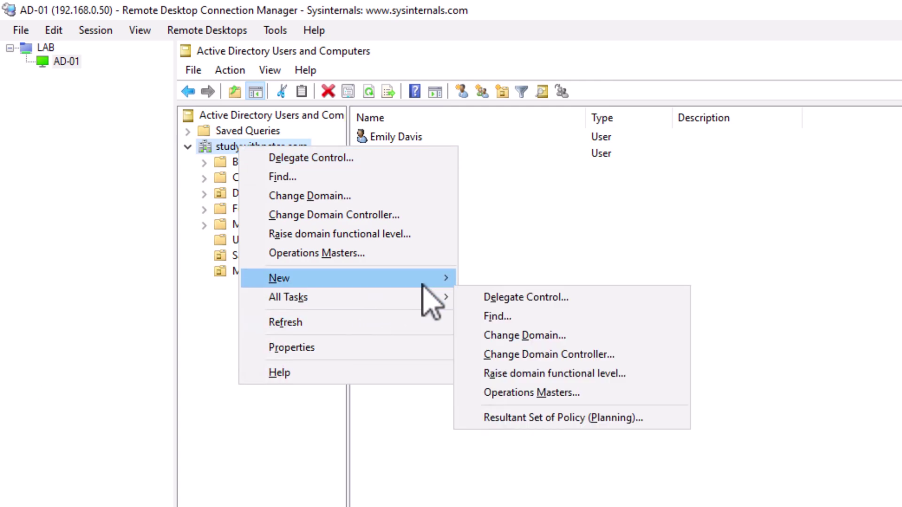
{"action": "mouse_move", "coordinate": [416, 279]}
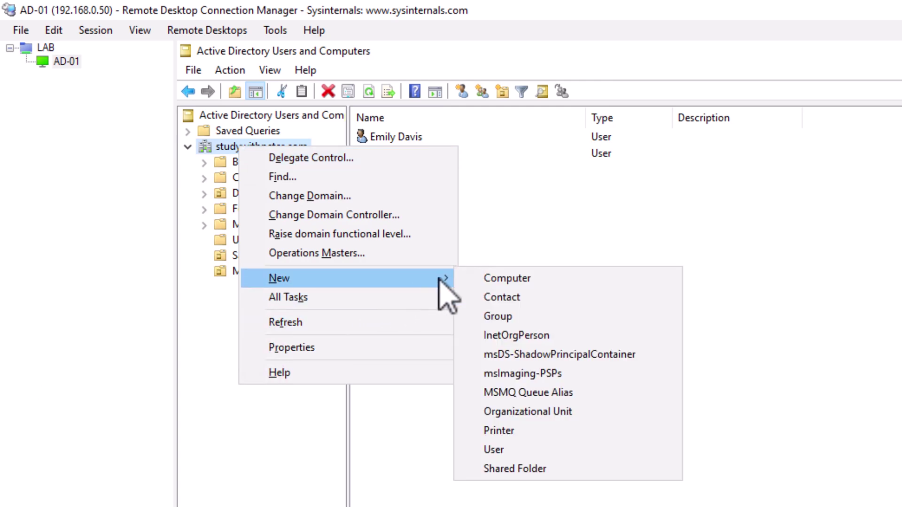
{"action": "left_click", "coordinate": [229, 148]}
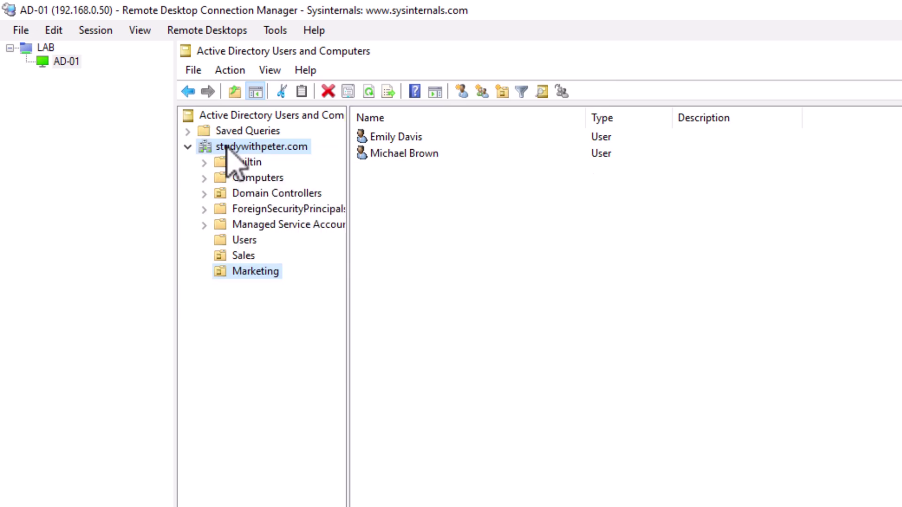
{"action": "left_click", "coordinate": [234, 147]}
{"action": "right_click", "coordinate": [234, 147]}
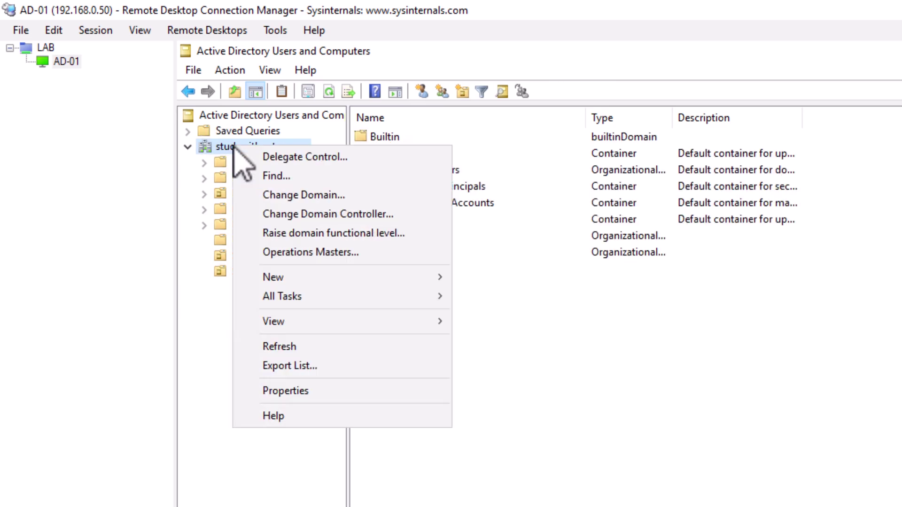
{"action": "mouse_move", "coordinate": [345, 281]}
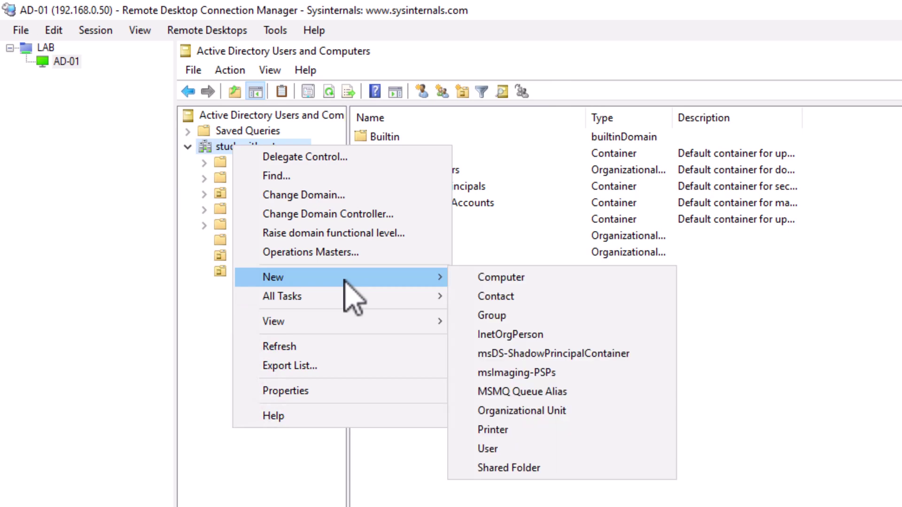
- Start a new group in studywithpeter.com, leaving Global scope and Security type after toggling Distribution
{"action": "left_click", "coordinate": [514, 317]}
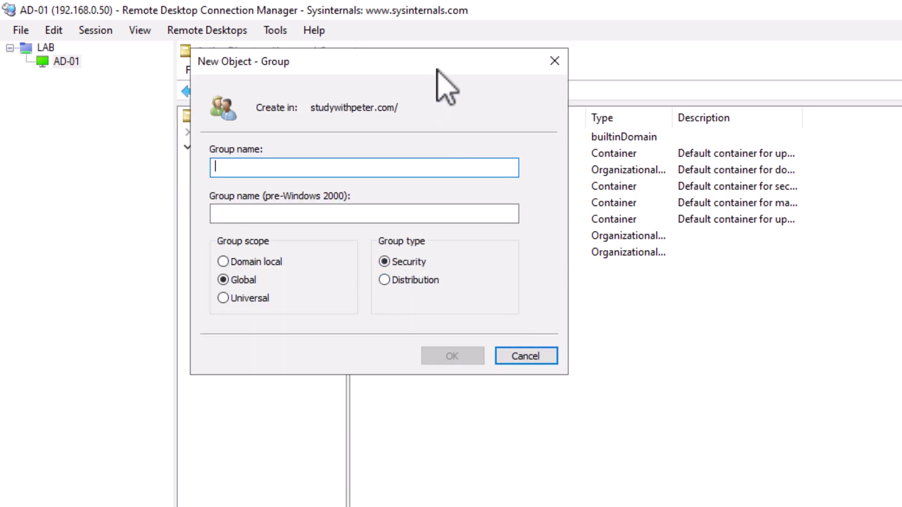
{"action": "left_click_drag", "start_coordinate": [436, 63], "coordinate": [571, 185]}
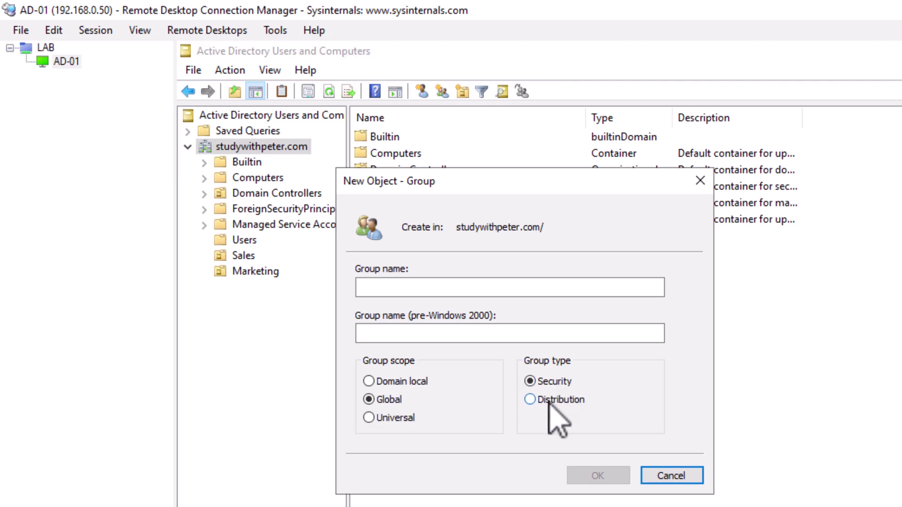
{"action": "left_click", "coordinate": [549, 400]}
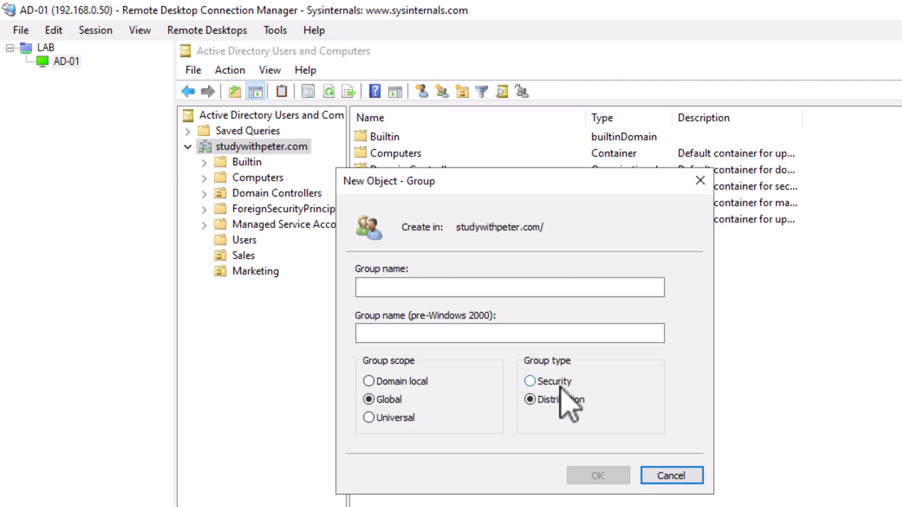
{"action": "left_click", "coordinate": [557, 382]}
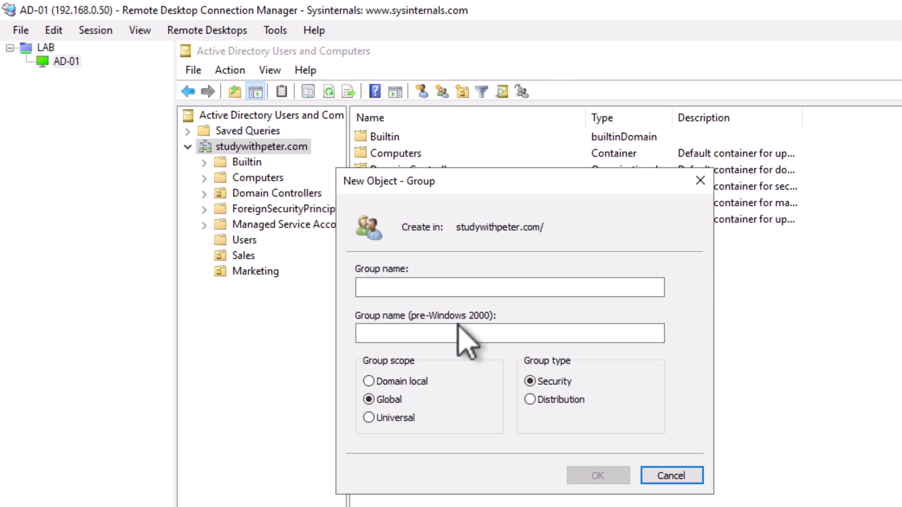
- Create the SalesTeam group and widen the Type column to confirm it is Security Group - Global
{"action": "left_click", "coordinate": [427, 286]}
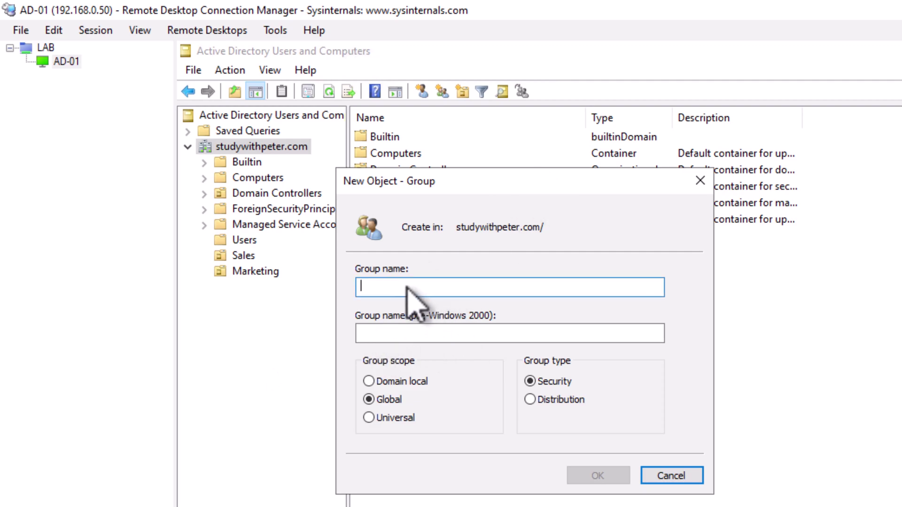
{"action": "type", "text": "SalesTeam"}
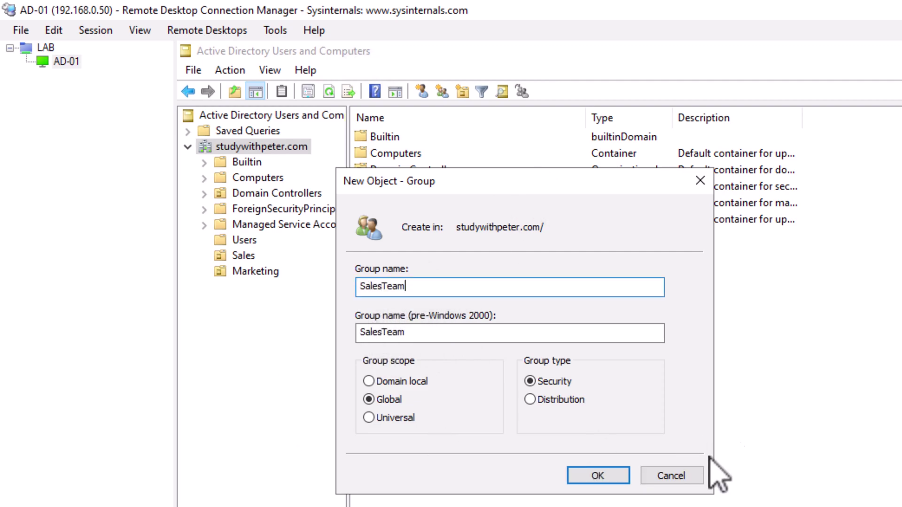
{"action": "left_click", "coordinate": [597, 476]}
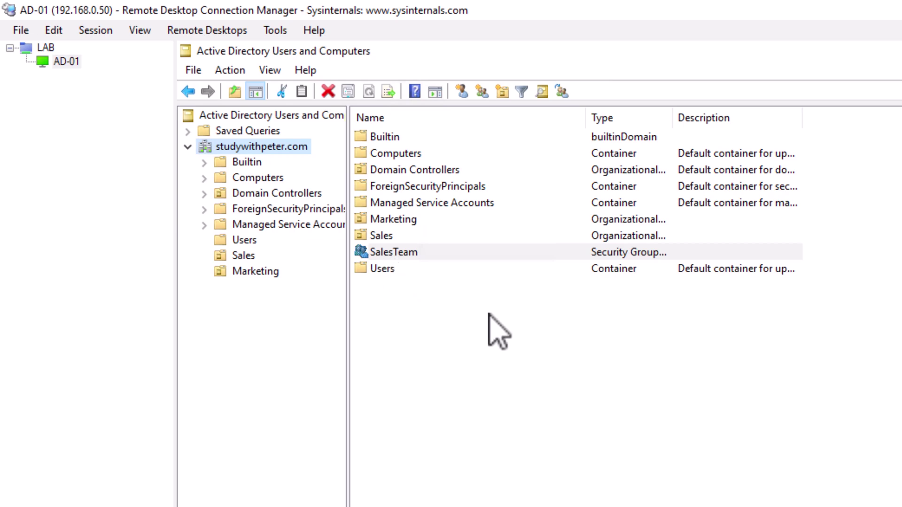
{"action": "left_click_drag", "start_coordinate": [674, 119], "coordinate": [767, 118]}
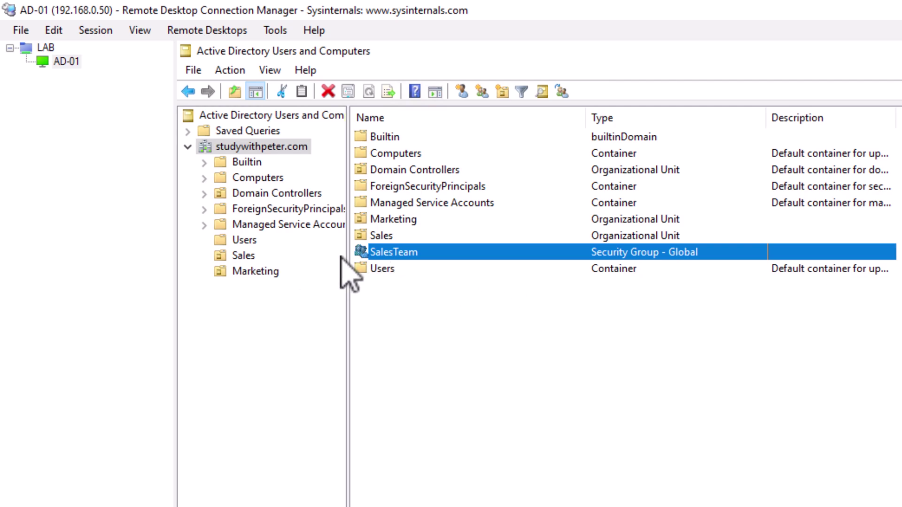
{"action": "right_click", "coordinate": [348, 229]}
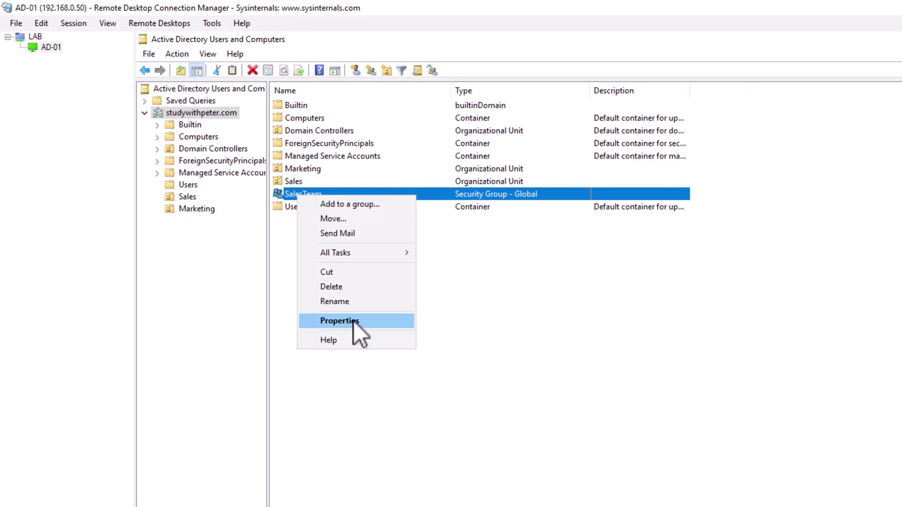
{"action": "left_click", "coordinate": [354, 321]}
{"action": "left_click_drag", "start_coordinate": [649, 212], "coordinate": [446, 206]}
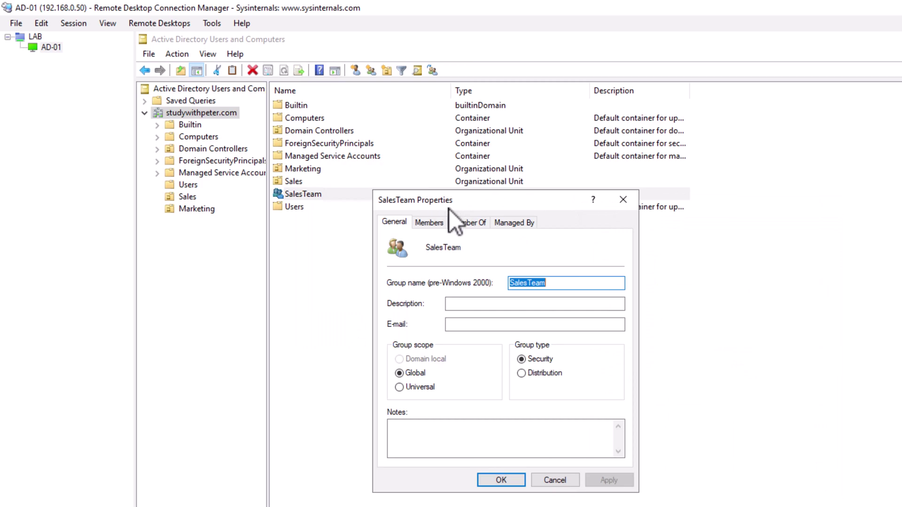
{"action": "left_click", "coordinate": [430, 223]}
{"action": "left_click", "coordinate": [472, 223]}
{"action": "left_click", "coordinate": [428, 222]}
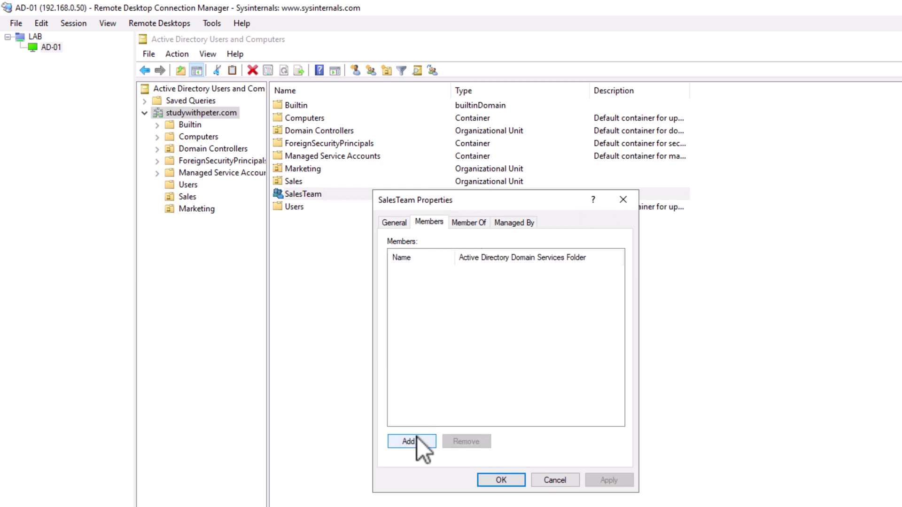
{"action": "left_click", "coordinate": [417, 439]}
{"action": "type", "text": "sales"}
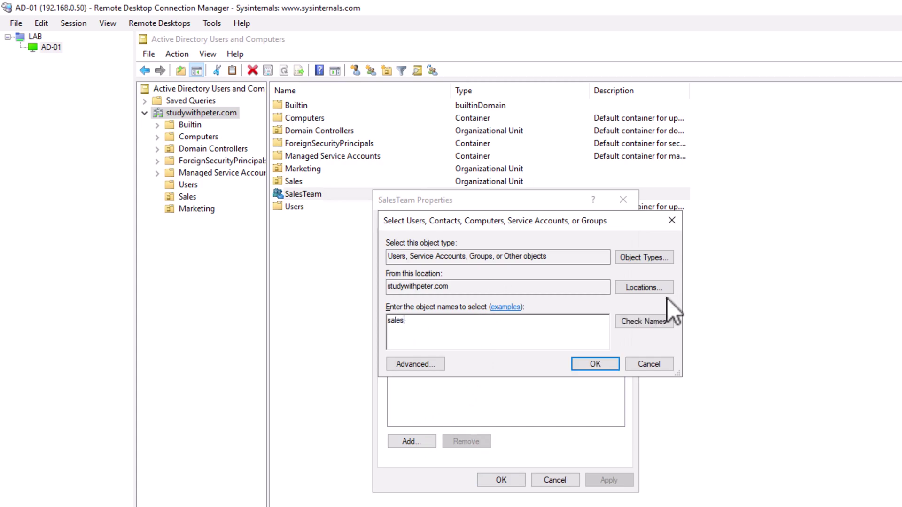
{"action": "left_click", "coordinate": [655, 323]}
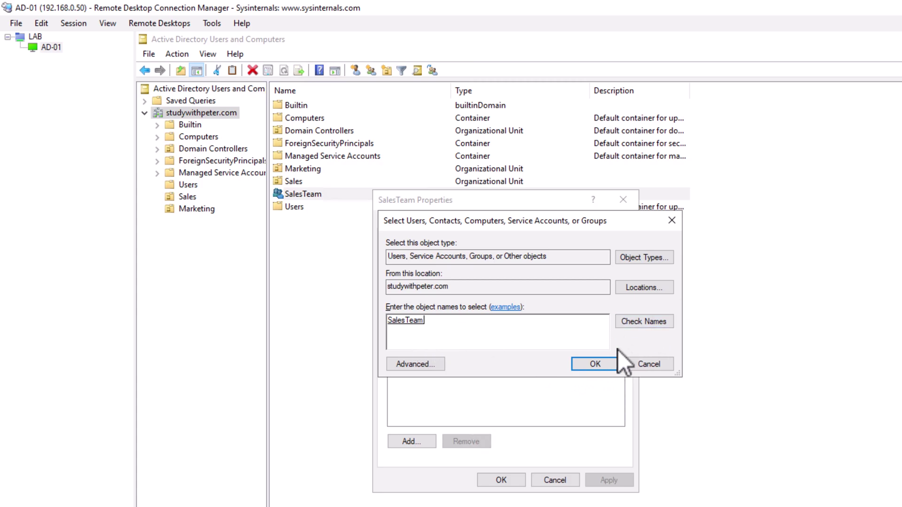
{"action": "left_click", "coordinate": [636, 326]}
{"action": "left_click", "coordinate": [583, 366]}
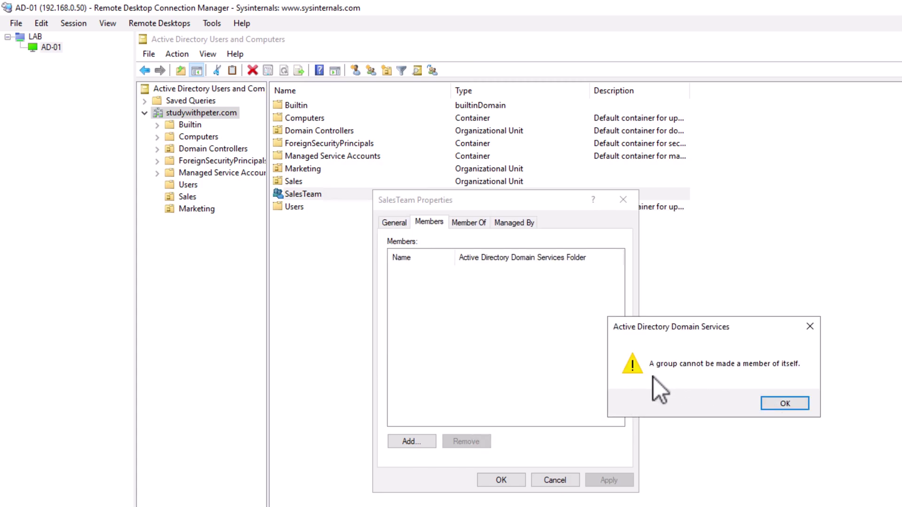
{"action": "left_click", "coordinate": [792, 402]}
{"action": "left_click", "coordinate": [554, 479]}
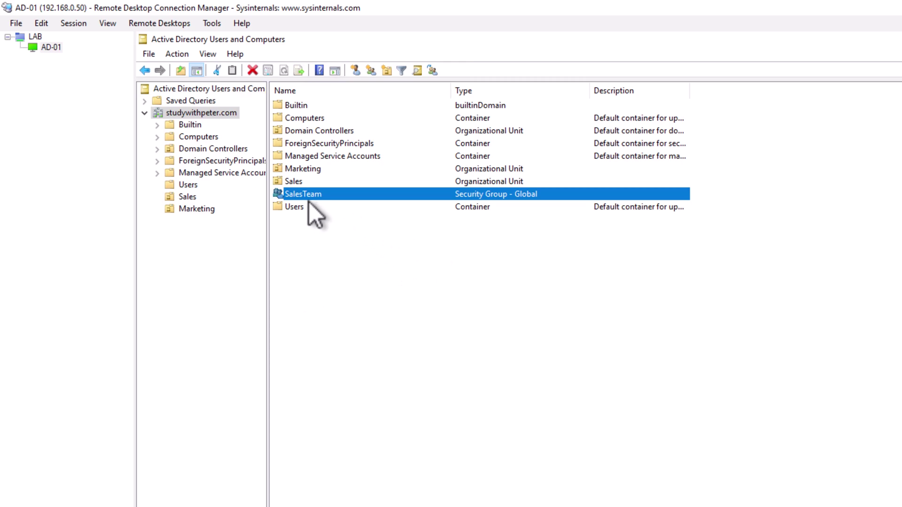
- Add the first Sales OU user to the SalesTeam group through its Member Of tab
{"action": "left_click", "coordinate": [186, 197]}
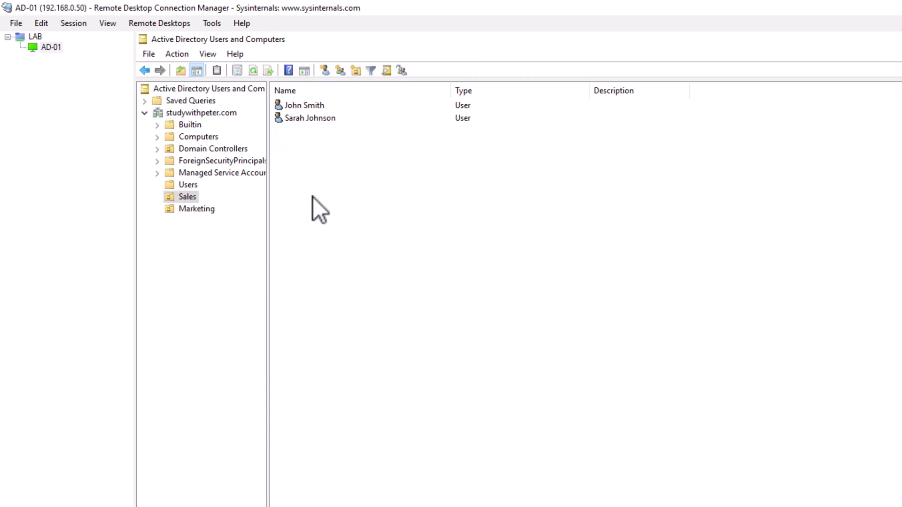
{"action": "right_click", "coordinate": [303, 104]}
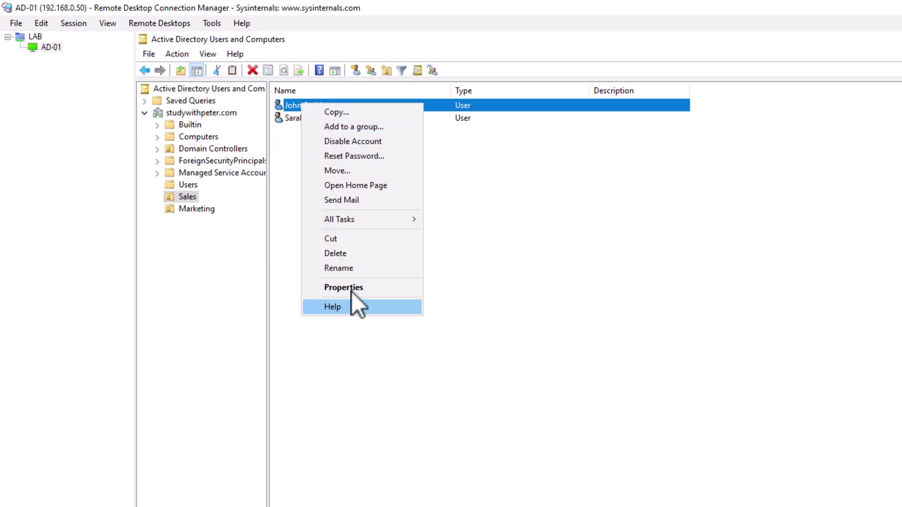
{"action": "left_click", "coordinate": [351, 287]}
{"action": "left_click", "coordinate": [425, 225]}
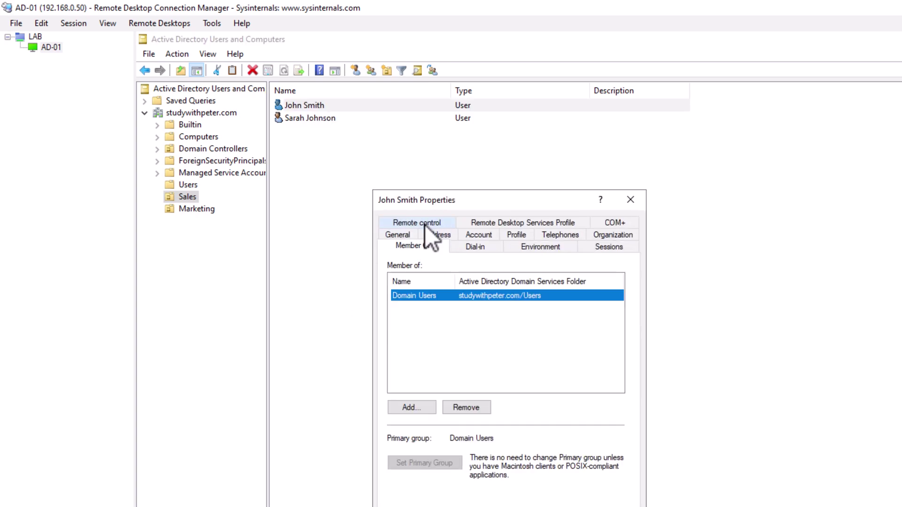
{"action": "left_click", "coordinate": [418, 411]}
{"action": "type", "text": "s"}
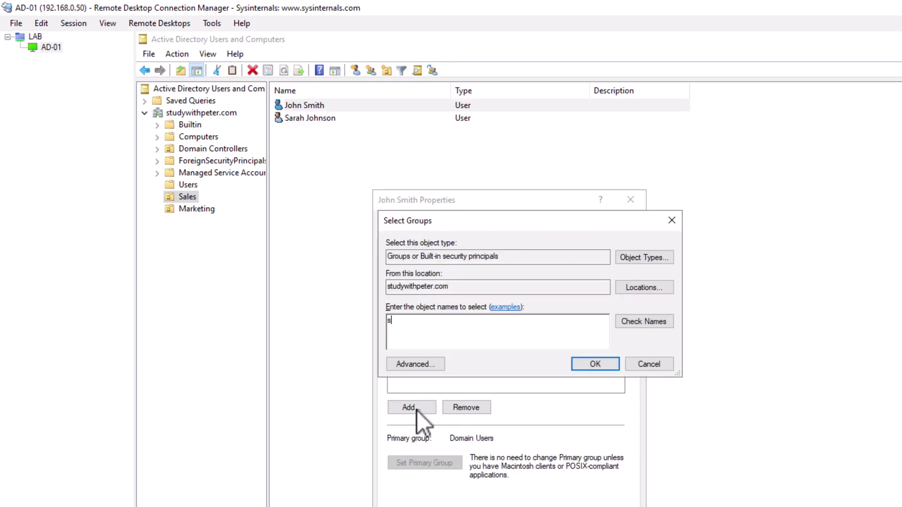
{"action": "type", "text": "ales"}
{"action": "left_click", "coordinate": [639, 321]}
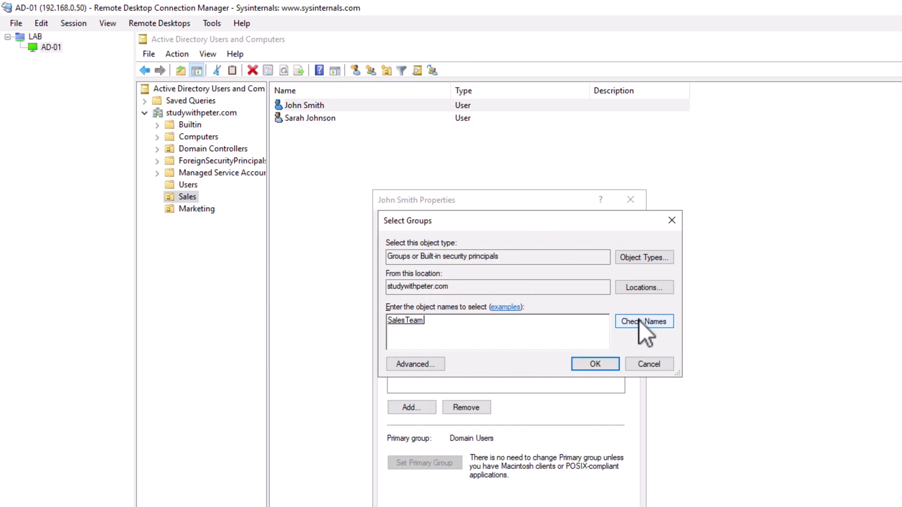
{"action": "left_click", "coordinate": [595, 365]}
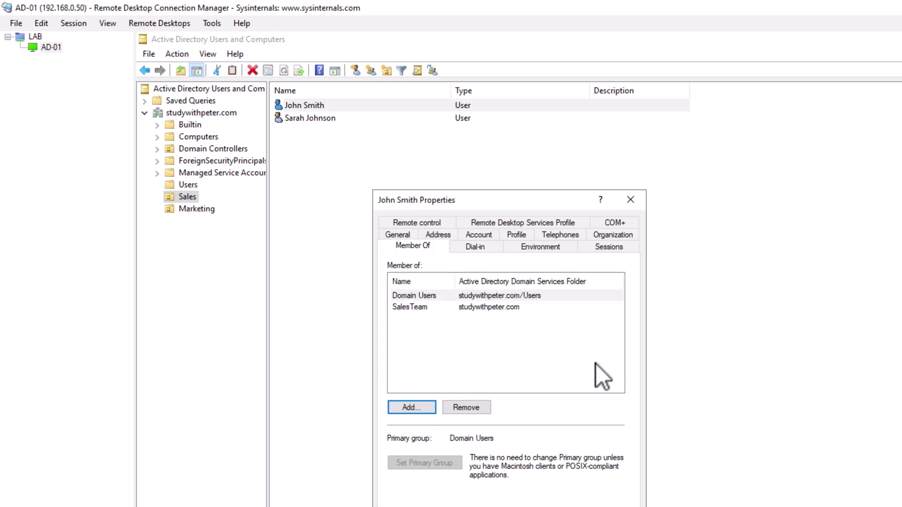
{"action": "left_click", "coordinate": [402, 308]}
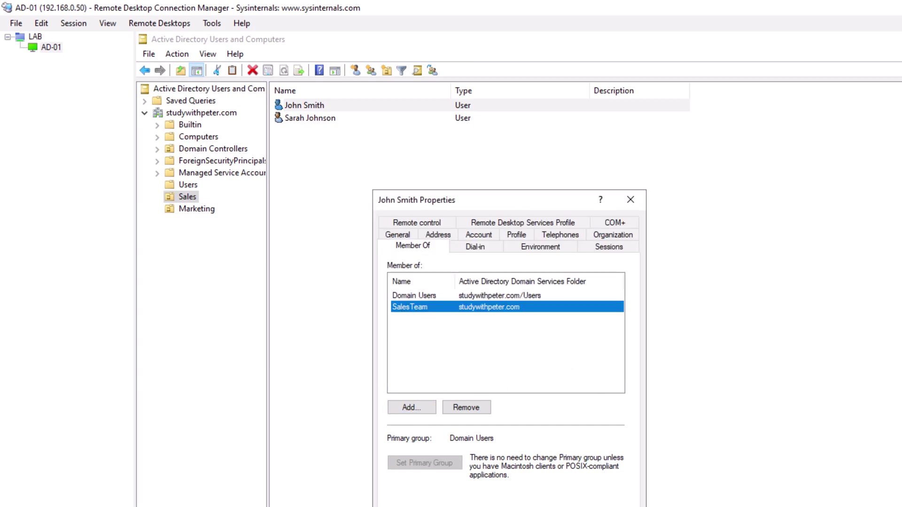
{"action": "key", "text": "Return"}
- Make the second Sales OU user a member of SalesTeam, resolving the name from 'sa'
{"action": "left_click", "coordinate": [303, 121]}
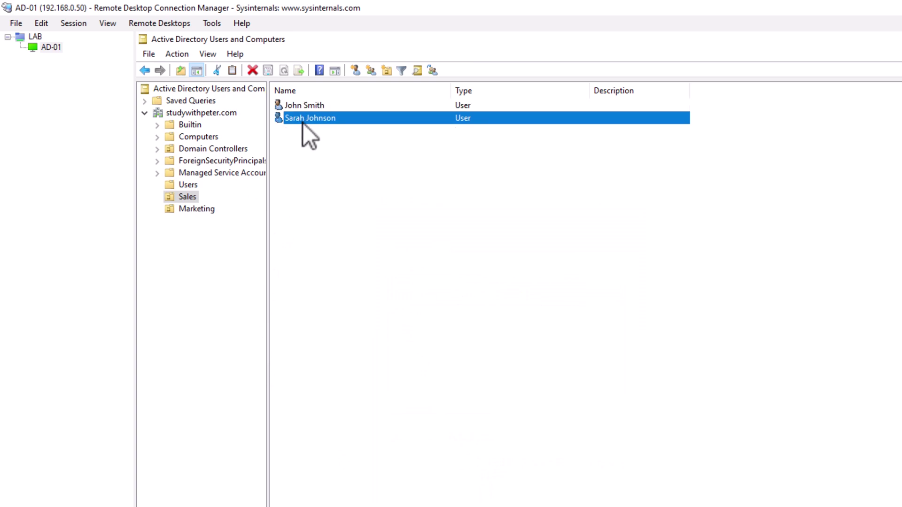
{"action": "right_click", "coordinate": [303, 123]}
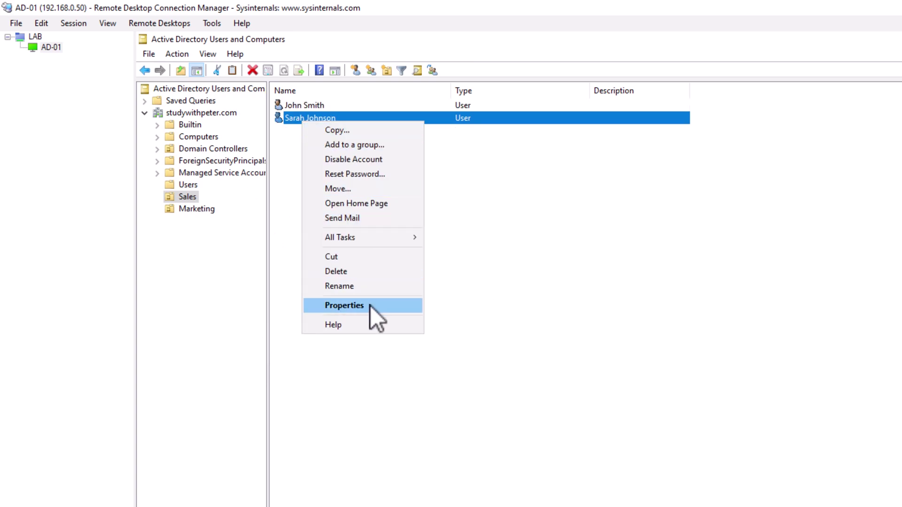
{"action": "left_click", "coordinate": [370, 306]}
{"action": "left_click", "coordinate": [416, 221]}
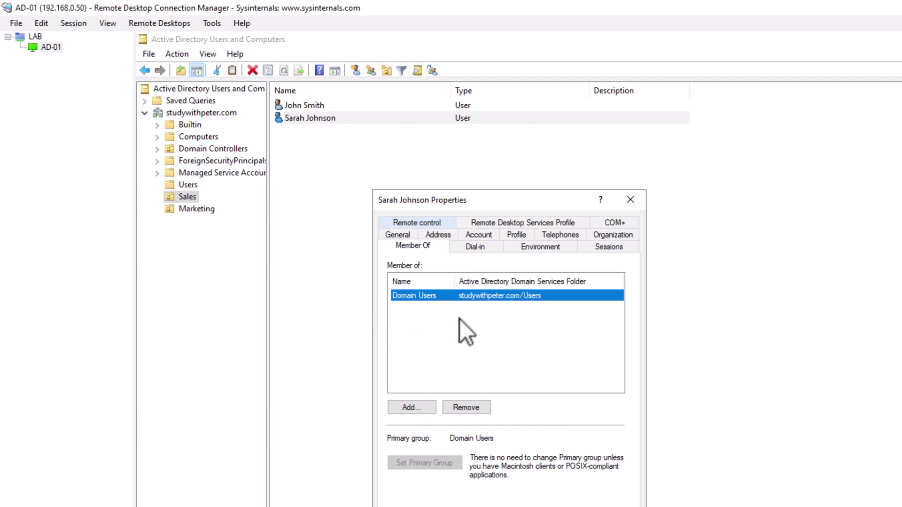
{"action": "left_click", "coordinate": [418, 409]}
{"action": "type", "text": "sa"}
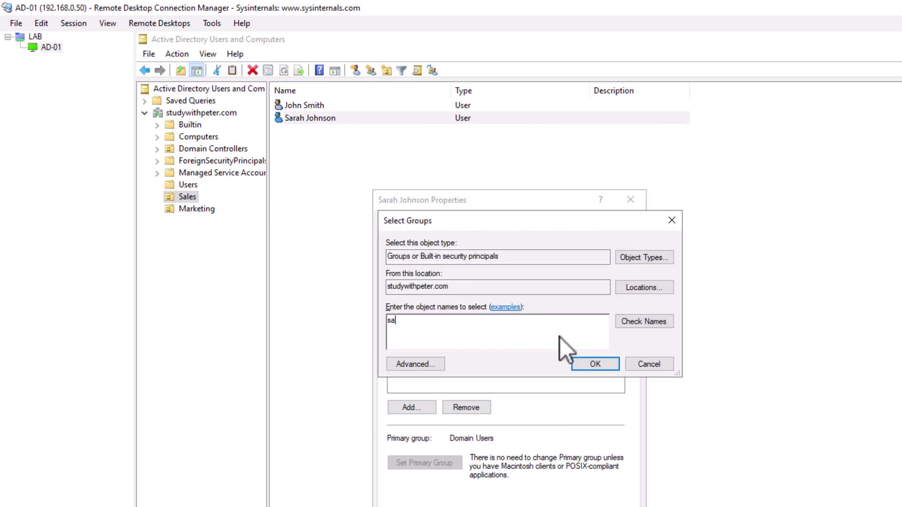
{"action": "left_click", "coordinate": [631, 323]}
{"action": "left_click", "coordinate": [602, 362]}
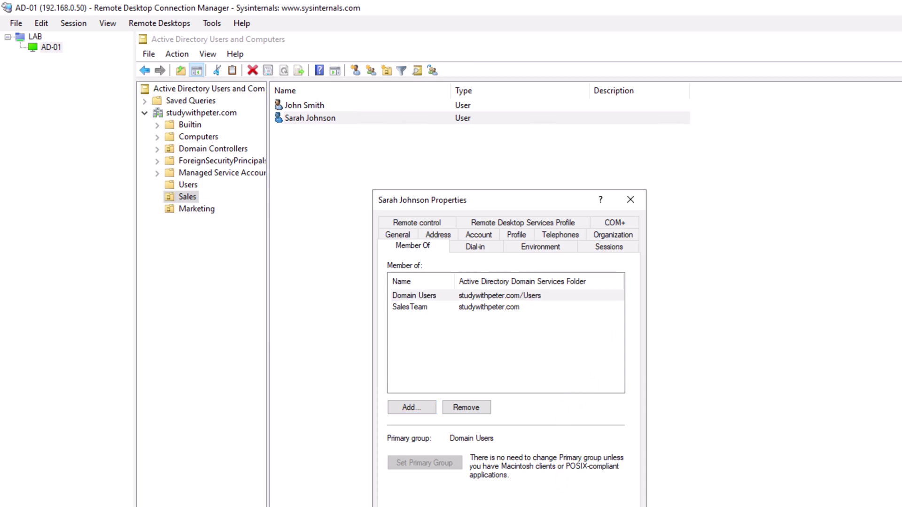
{"action": "key", "text": "Return"}
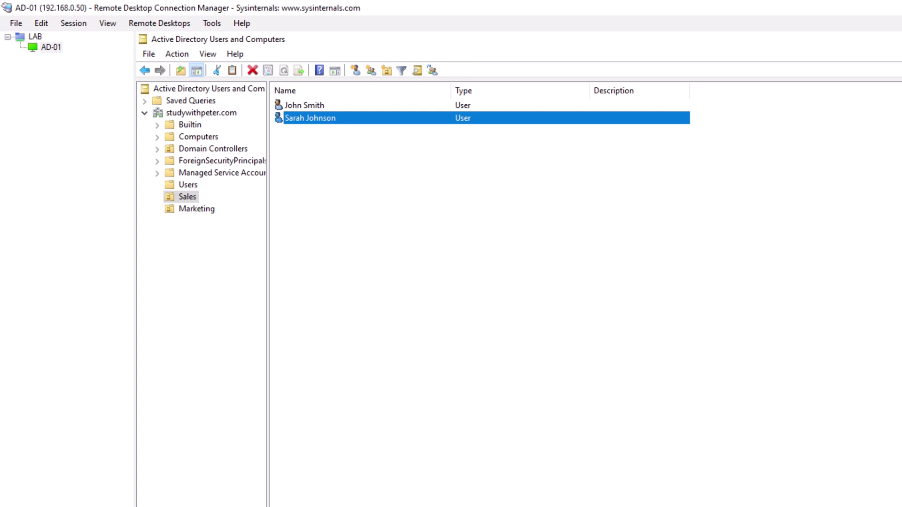
- Create a new group named MarketingTeam at the studywithpeter.com domain root, pasting in its name
{"action": "left_click", "coordinate": [202, 208]}
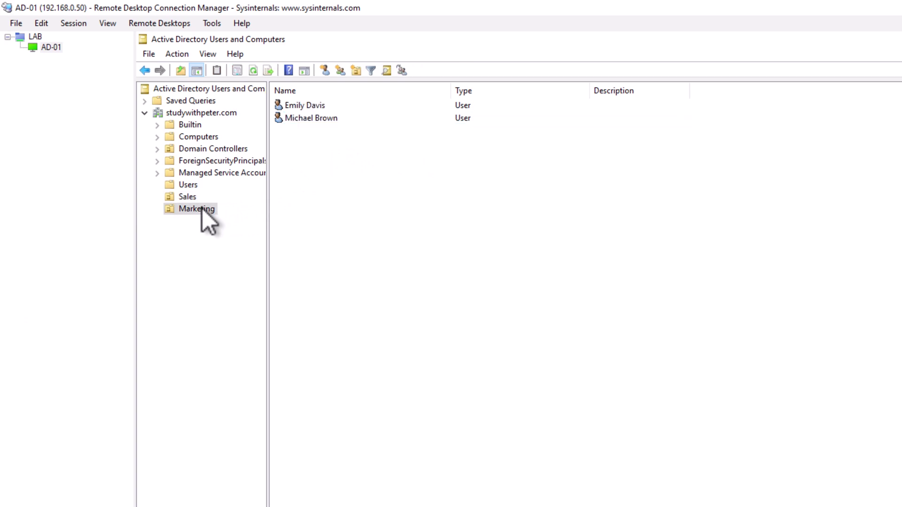
{"action": "left_click", "coordinate": [190, 185]}
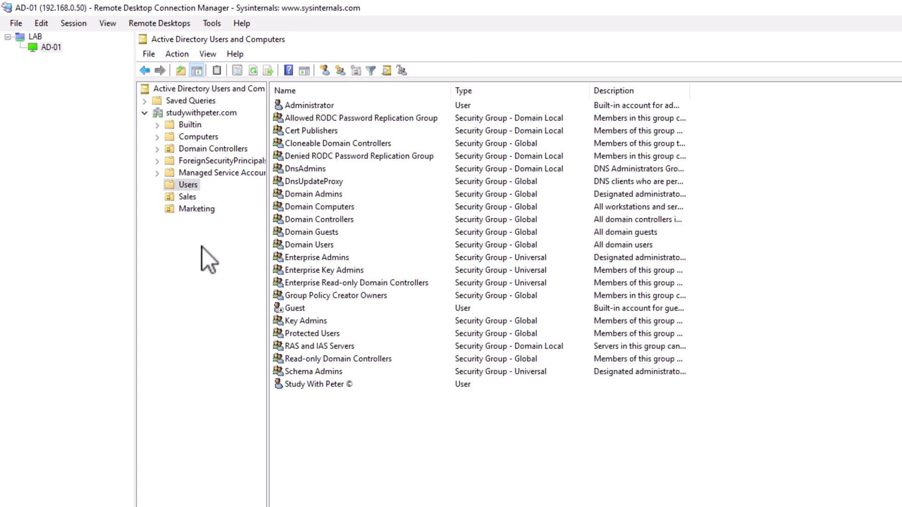
{"action": "left_click", "coordinate": [197, 113]}
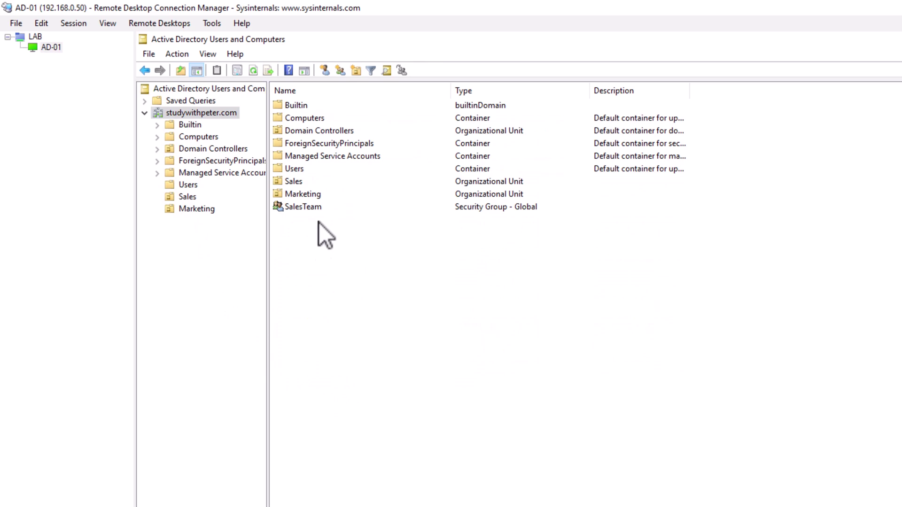
{"action": "right_click", "coordinate": [319, 279]}
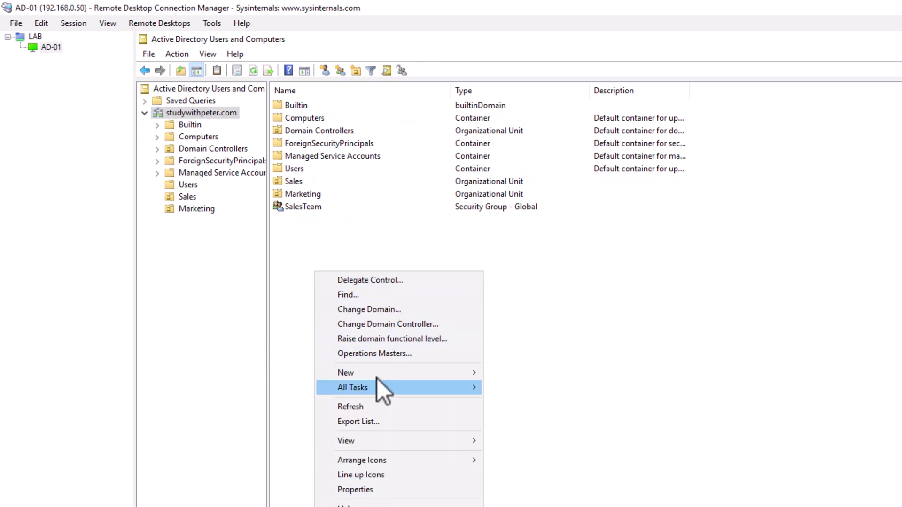
{"action": "mouse_move", "coordinate": [385, 377]}
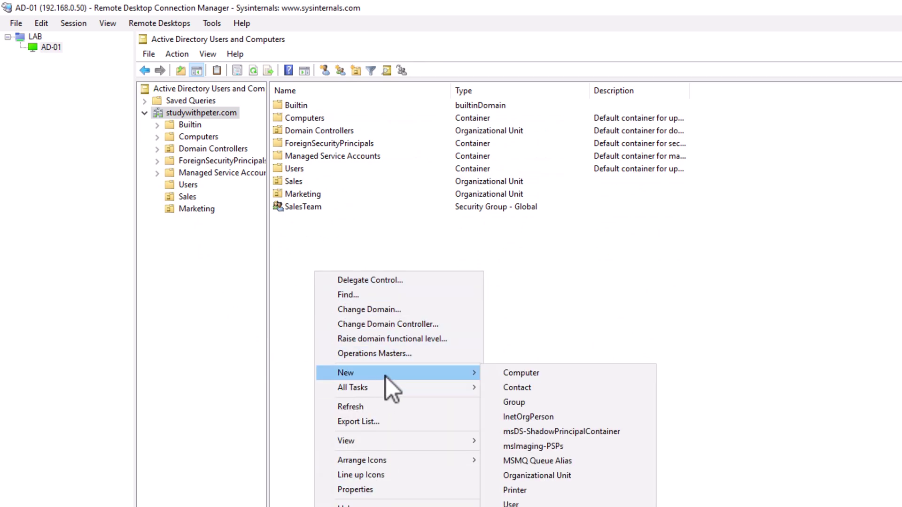
{"action": "left_click", "coordinate": [541, 403]}
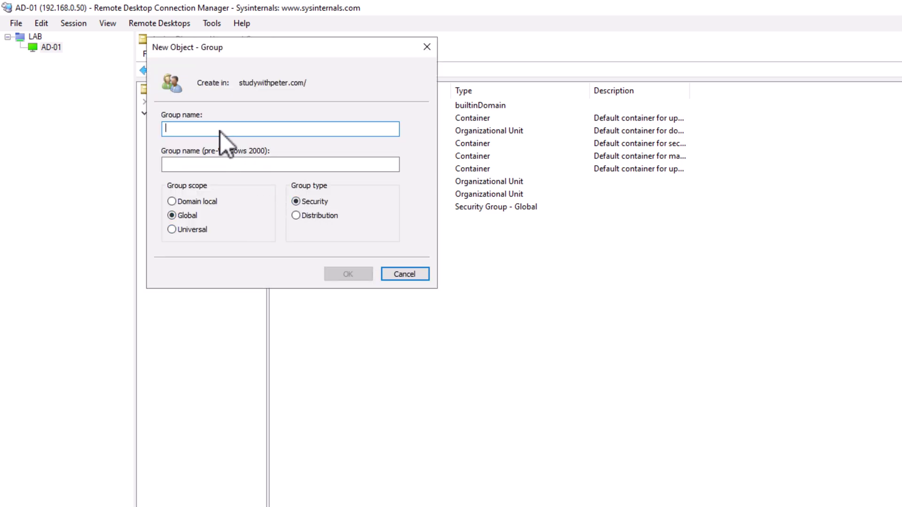
{"action": "type", "text": "v"}
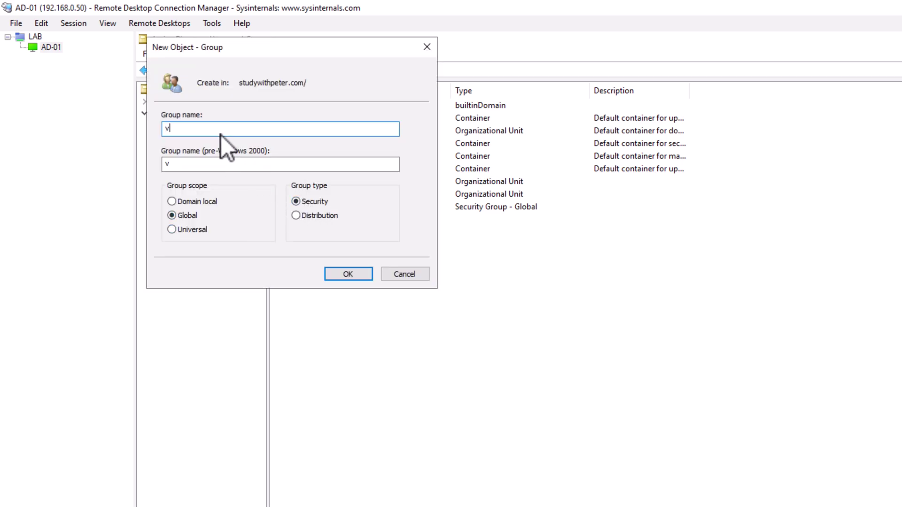
{"action": "key", "text": "BackSpace"}
{"action": "type", "text": "MarketingTeam"}
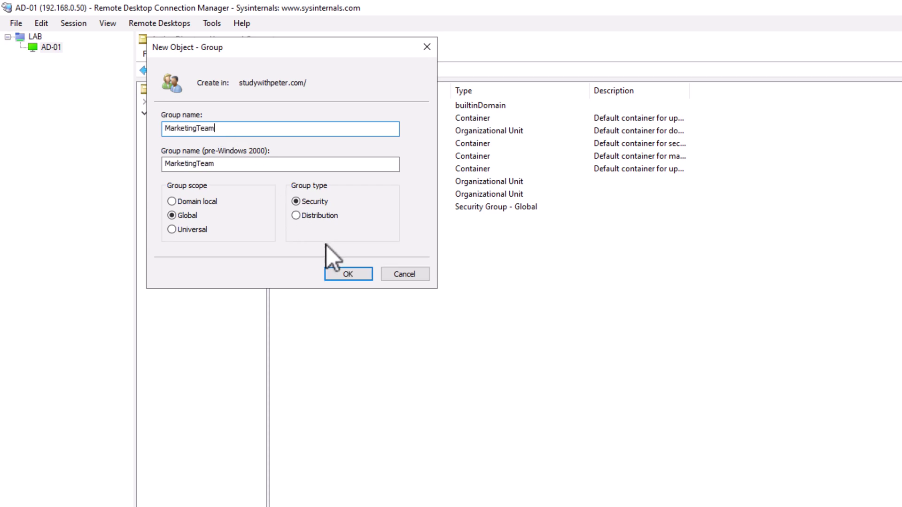
{"action": "left_click", "coordinate": [348, 274]}
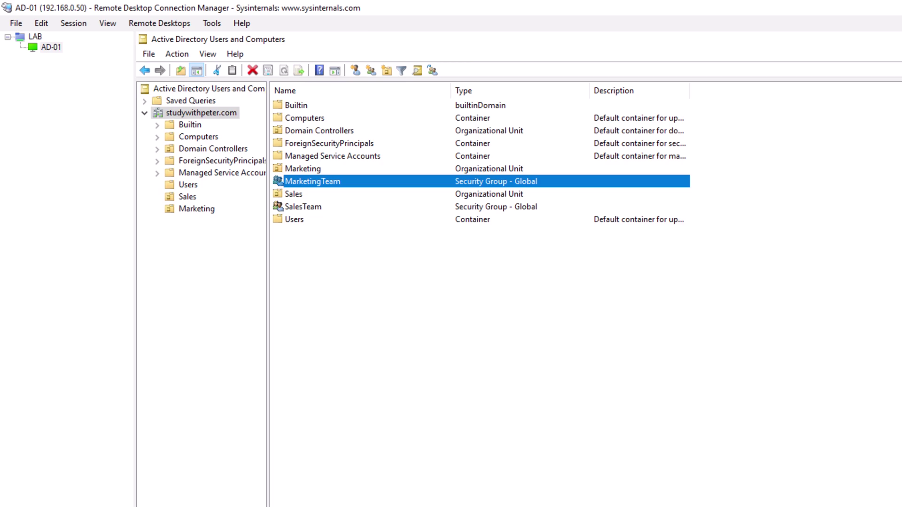
- Add the first Marketing OU user to MarketingTeam, resolving the name from 'm'
{"action": "left_click", "coordinate": [195, 210]}
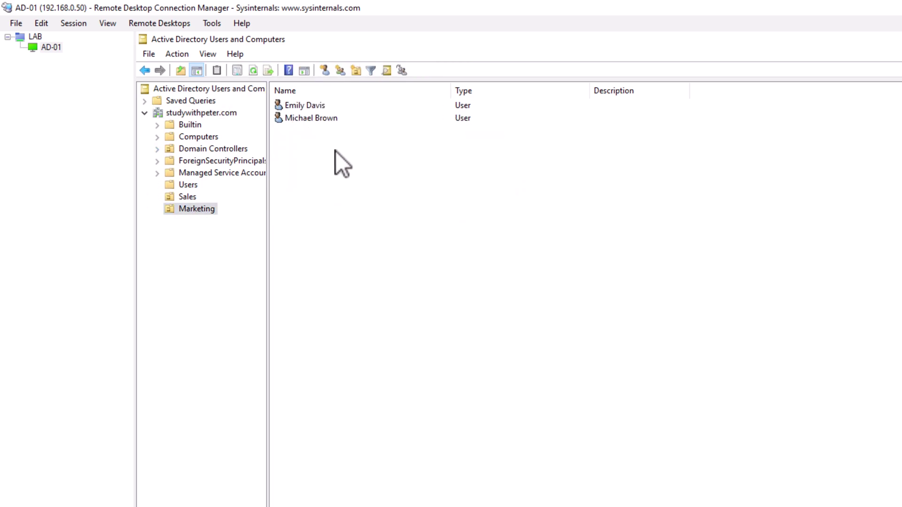
{"action": "right_click", "coordinate": [310, 105]}
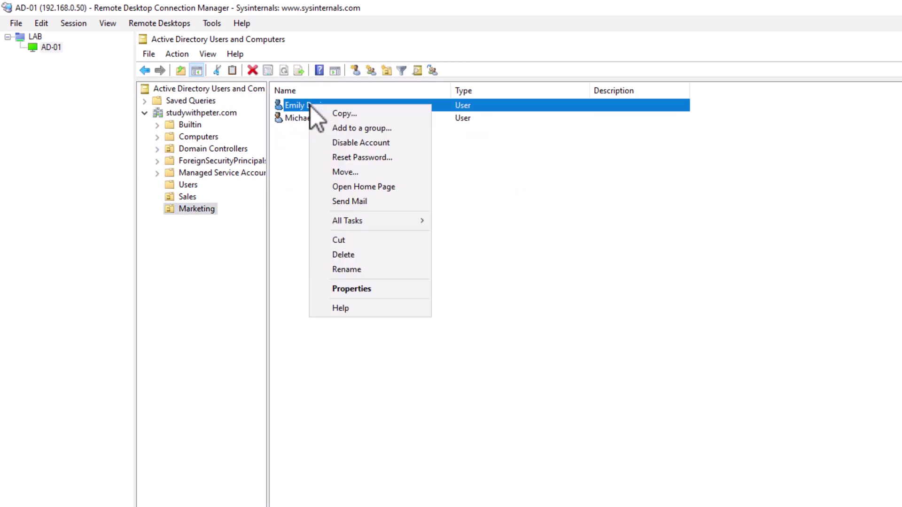
{"action": "left_click", "coordinate": [385, 291]}
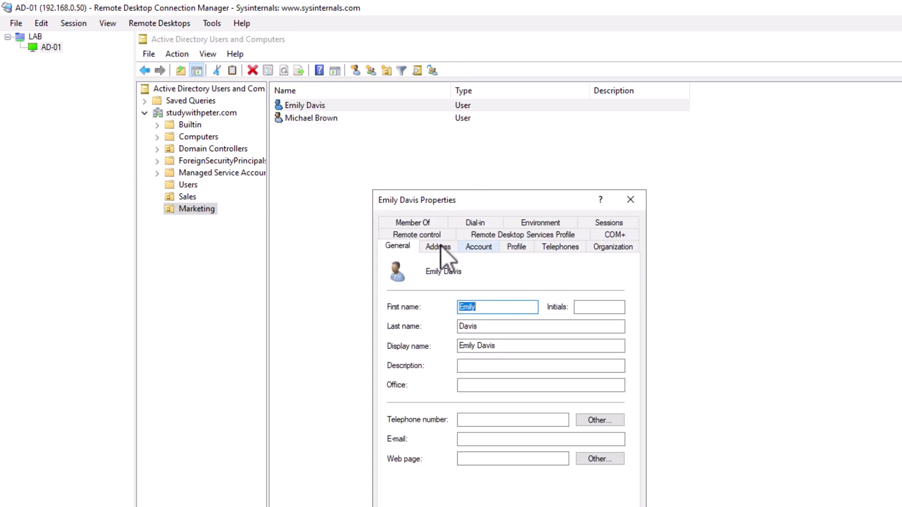
{"action": "left_click", "coordinate": [425, 225]}
{"action": "left_click", "coordinate": [407, 407]}
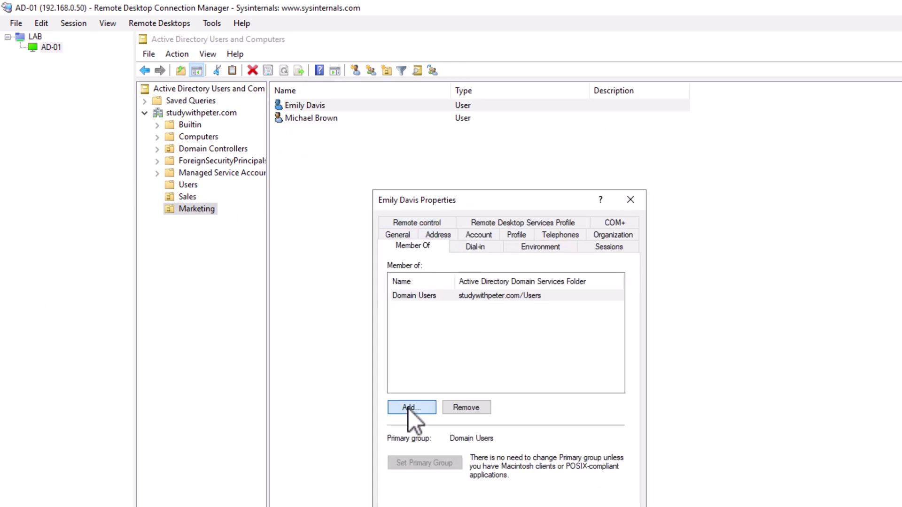
{"action": "type", "text": "M"}
{"action": "key", "text": "BackSpace"}
{"action": "type", "text": "m"}
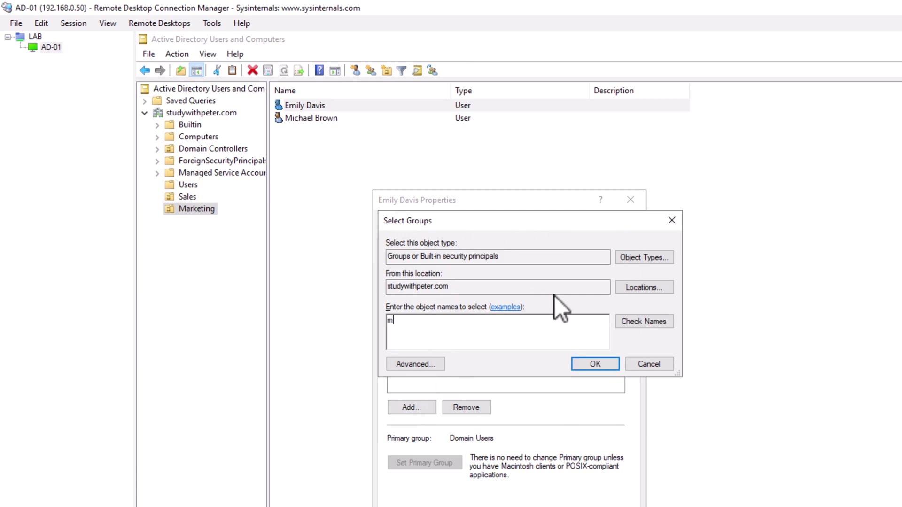
{"action": "left_click", "coordinate": [622, 320]}
{"action": "left_click", "coordinate": [595, 364]}
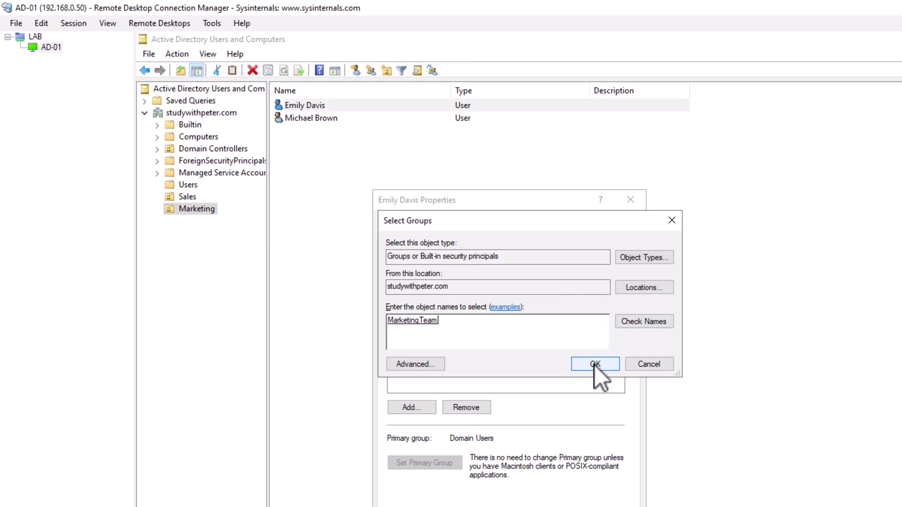
{"action": "left_click", "coordinate": [414, 295]}
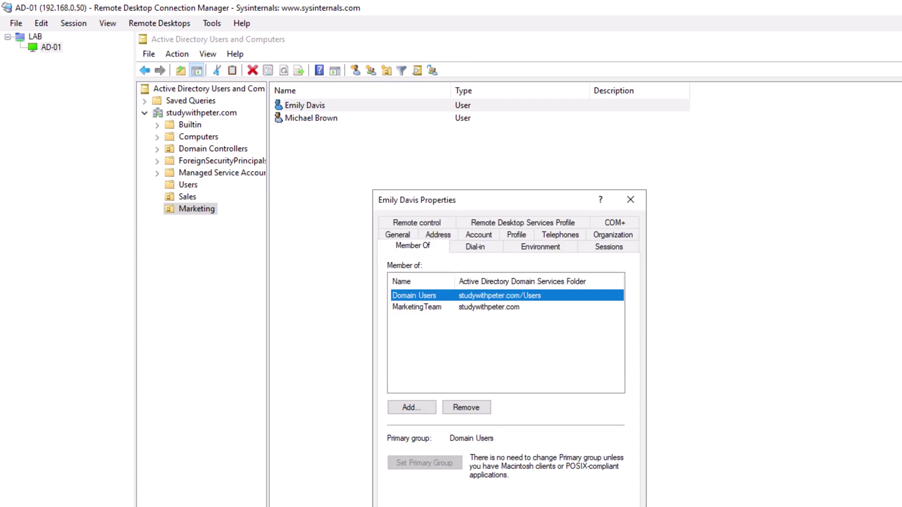
{"action": "key", "text": "Escape"}
- Make the second Marketing OU user a member of MarketingTeam as well
{"action": "left_click", "coordinate": [329, 118]}
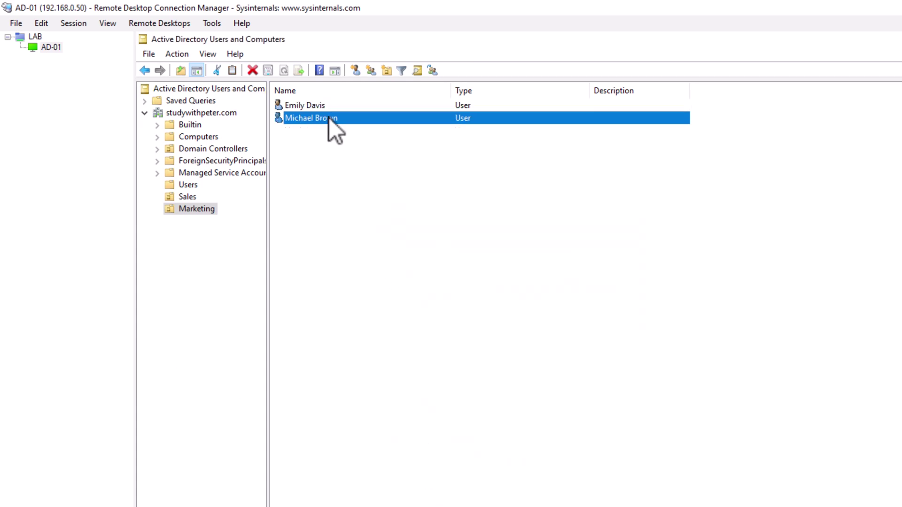
{"action": "right_click", "coordinate": [329, 118]}
{"action": "left_click", "coordinate": [372, 305]}
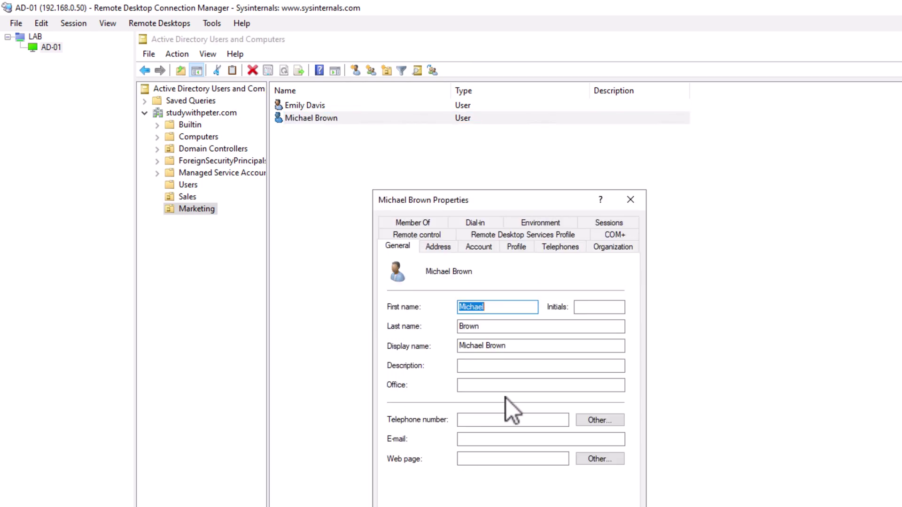
{"action": "left_click", "coordinate": [424, 224]}
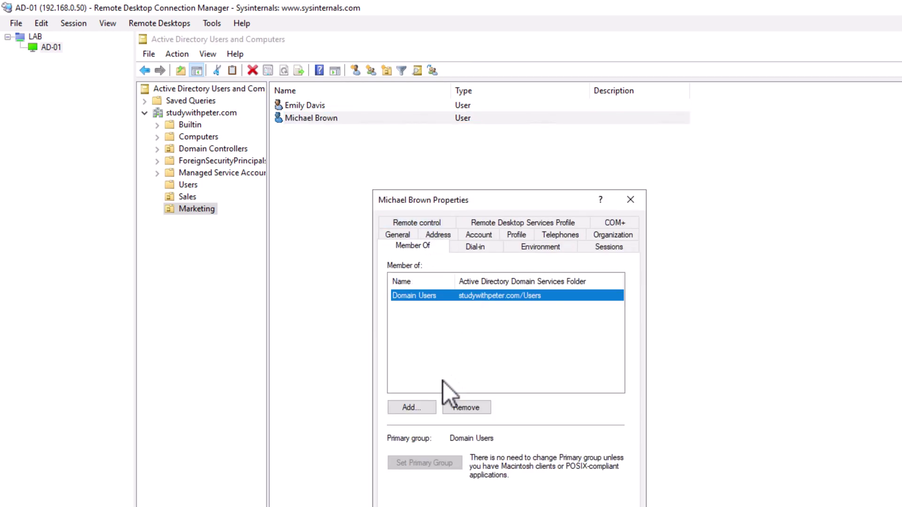
{"action": "left_click", "coordinate": [427, 413]}
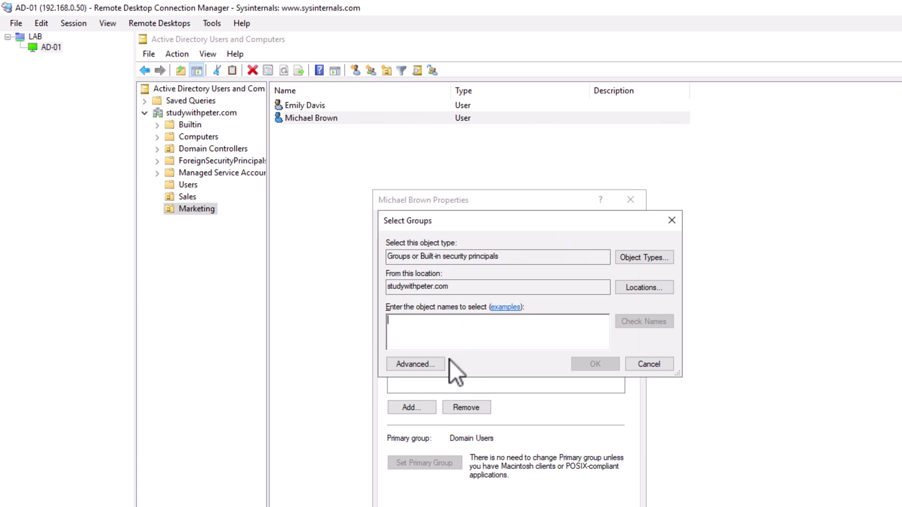
{"action": "type", "text": "MarketingTeam"}
{"action": "left_click", "coordinate": [653, 322]}
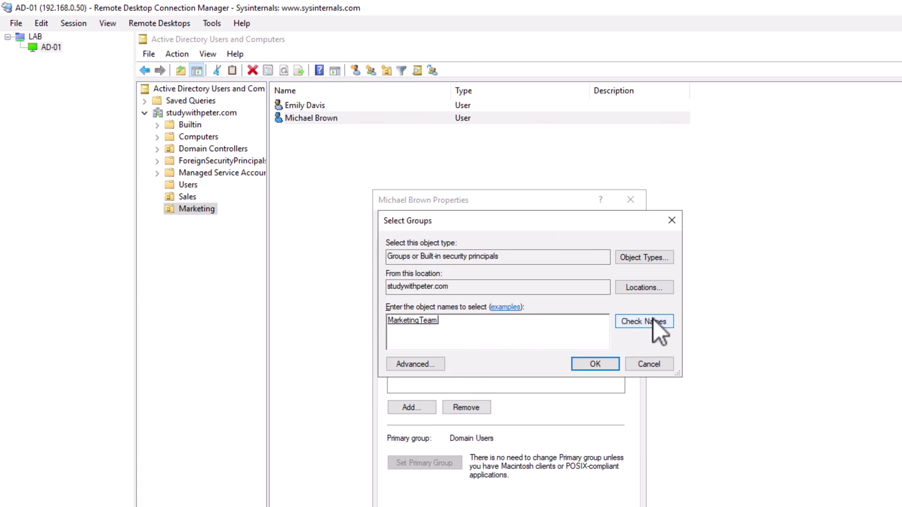
{"action": "left_click", "coordinate": [595, 364]}
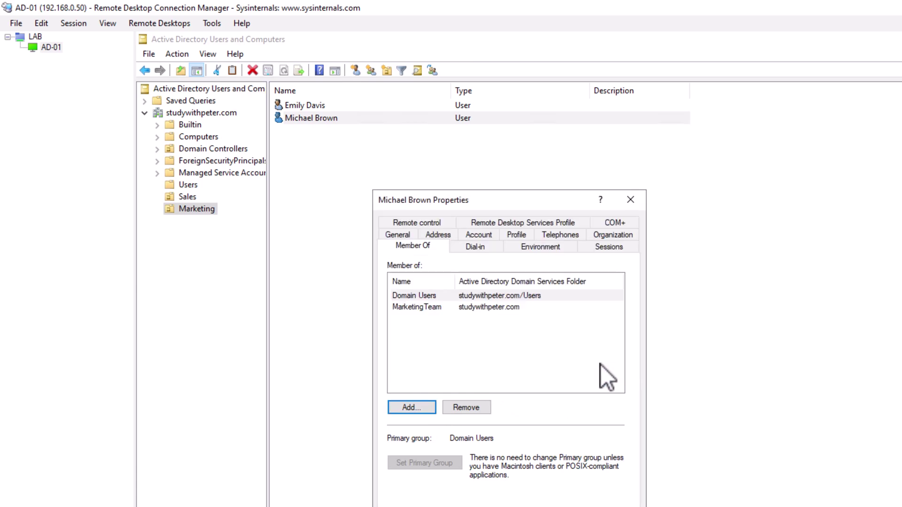
{"action": "key", "text": "shift+Tab"}
{"action": "key", "text": "Return"}
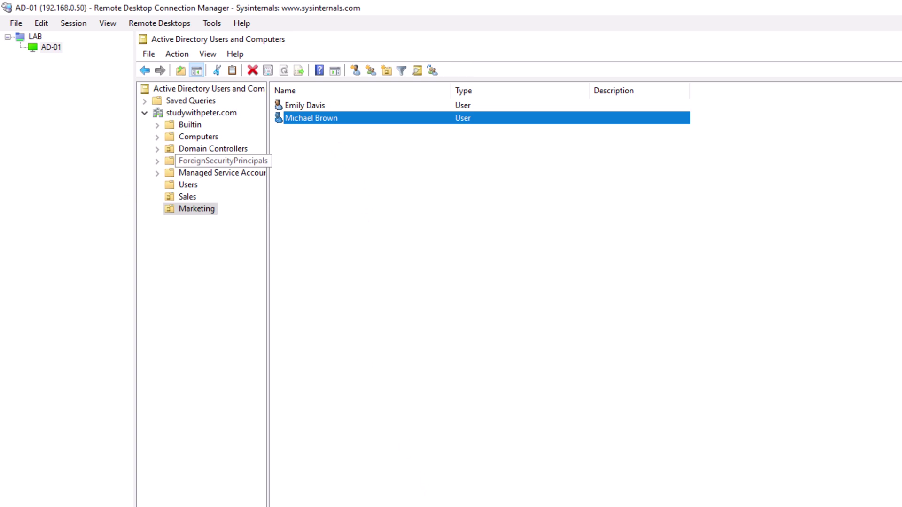
- Start and cancel a new organizational unit, then return to Server Manager's Tools menu
{"action": "left_click", "coordinate": [393, 236]}
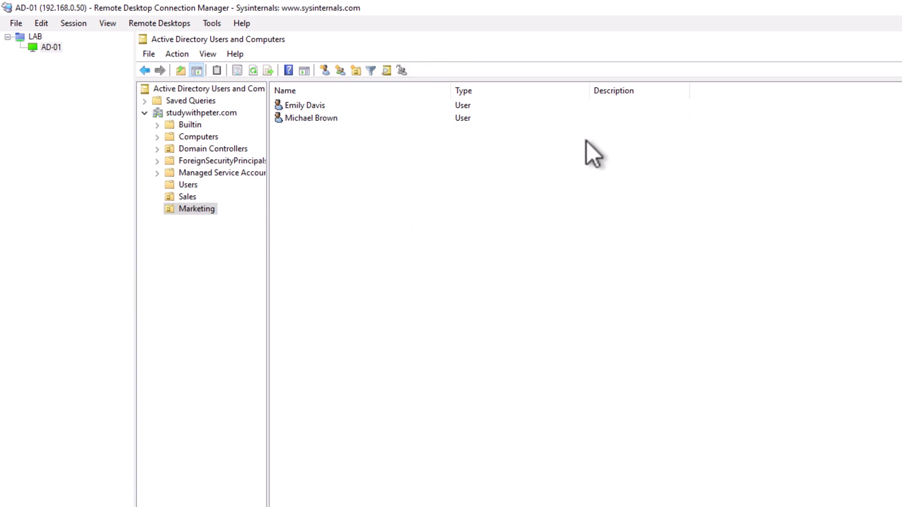
{"action": "left_click", "coordinate": [185, 115]}
{"action": "right_click", "coordinate": [185, 115]}
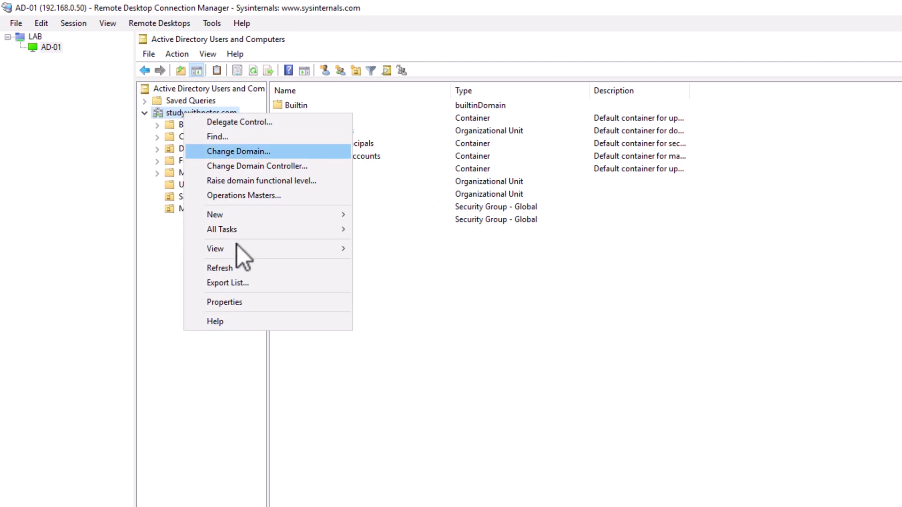
{"action": "mouse_move", "coordinate": [257, 216]}
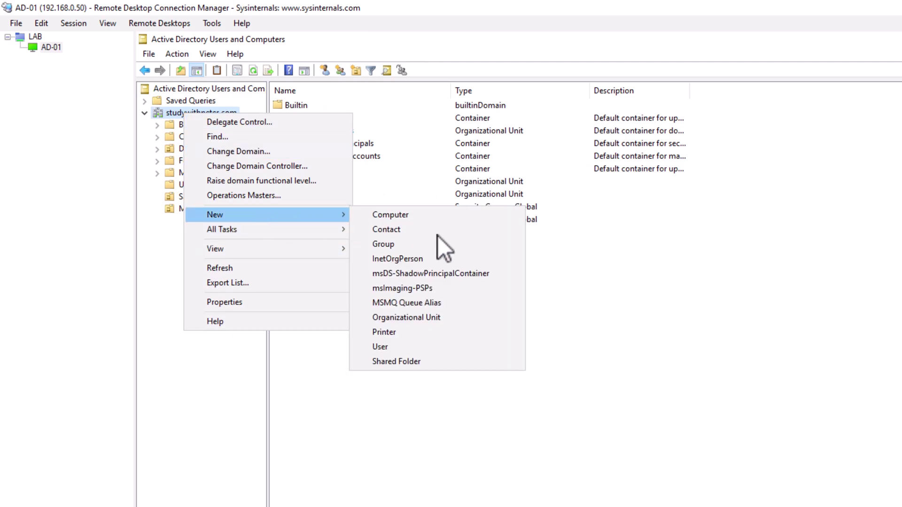
{"action": "left_click", "coordinate": [433, 318]}
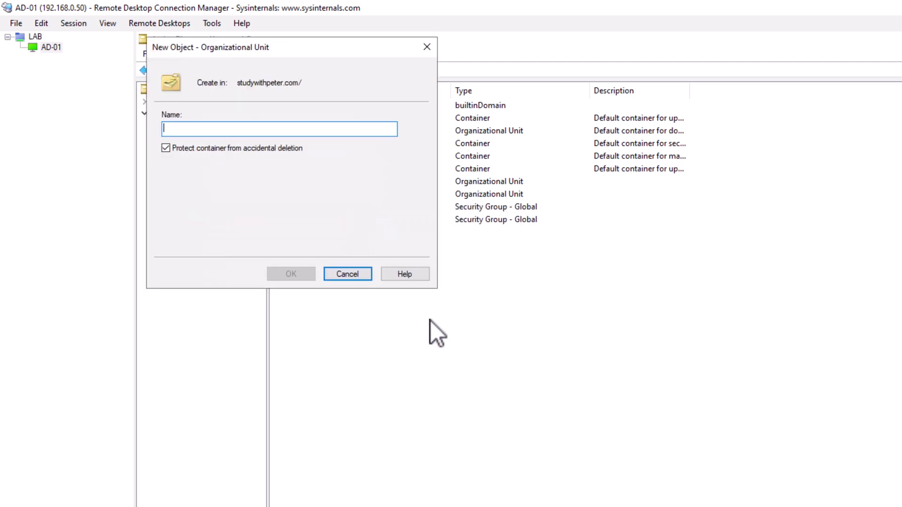
{"action": "left_click", "coordinate": [341, 276]}
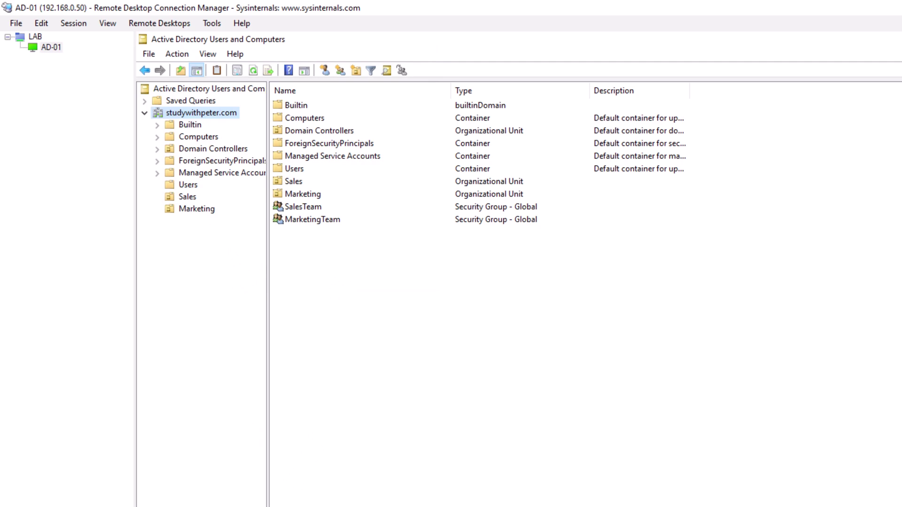
{"action": "left_click", "coordinate": [221, 479]}
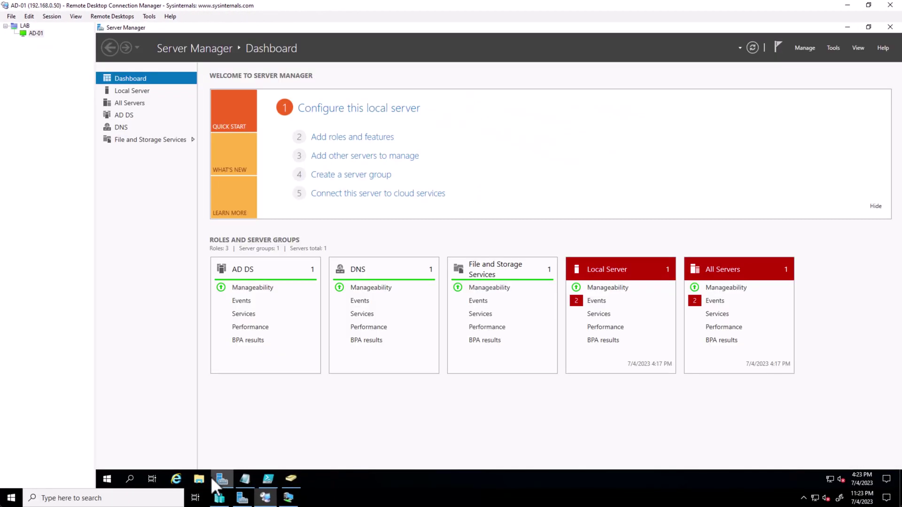
{"action": "left_click", "coordinate": [836, 49]}
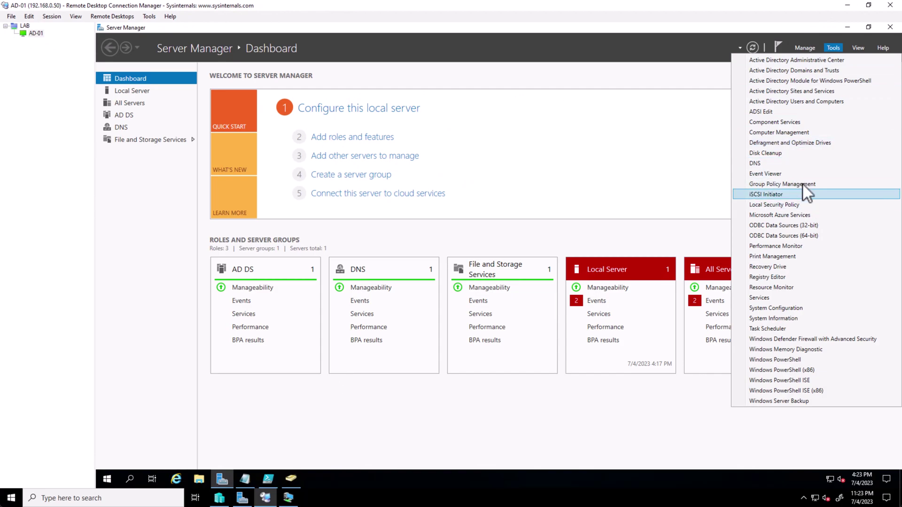
- Launch Group Policy Management, enlarge it, and expand the forest's Domains to show studywithpeter.com
{"action": "left_click", "coordinate": [803, 185]}
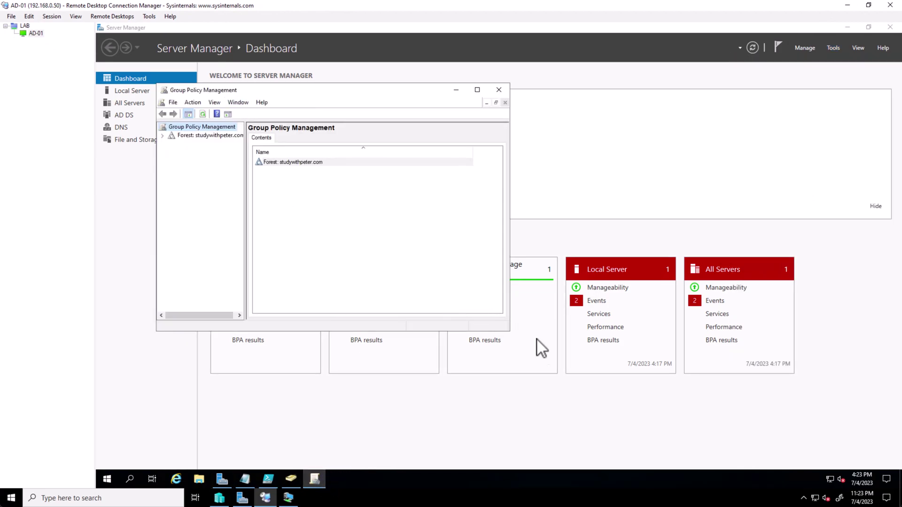
{"action": "left_click_drag", "start_coordinate": [508, 331], "coordinate": [647, 392]}
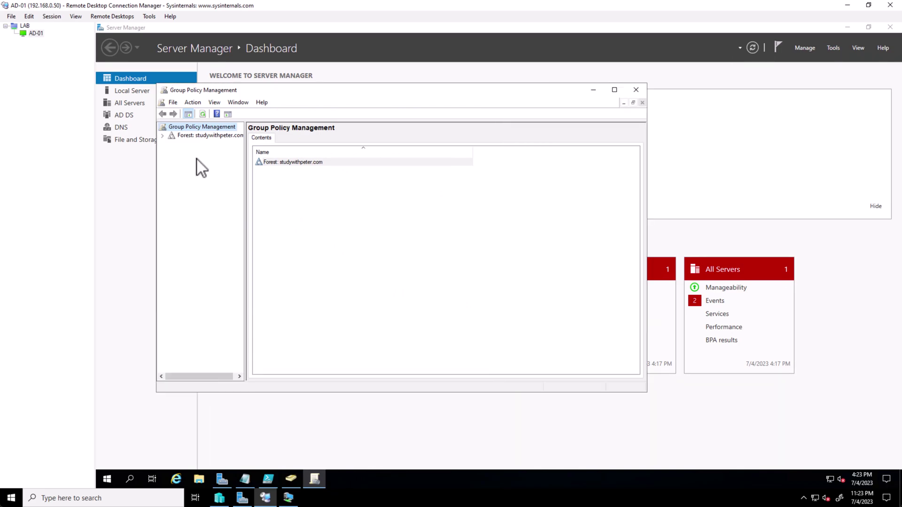
{"action": "left_click", "coordinate": [186, 134]}
{"action": "left_click_drag", "start_coordinate": [245, 140], "coordinate": [278, 140]}
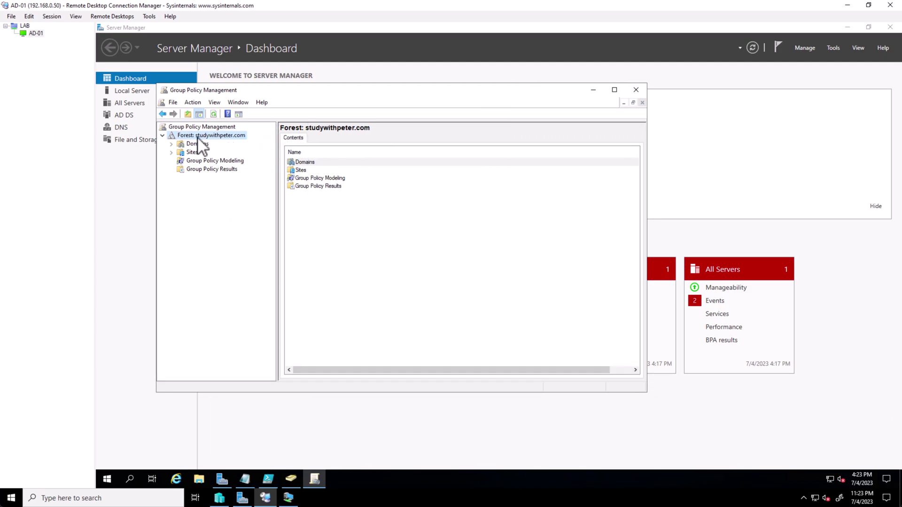
{"action": "double_click", "coordinate": [197, 143]}
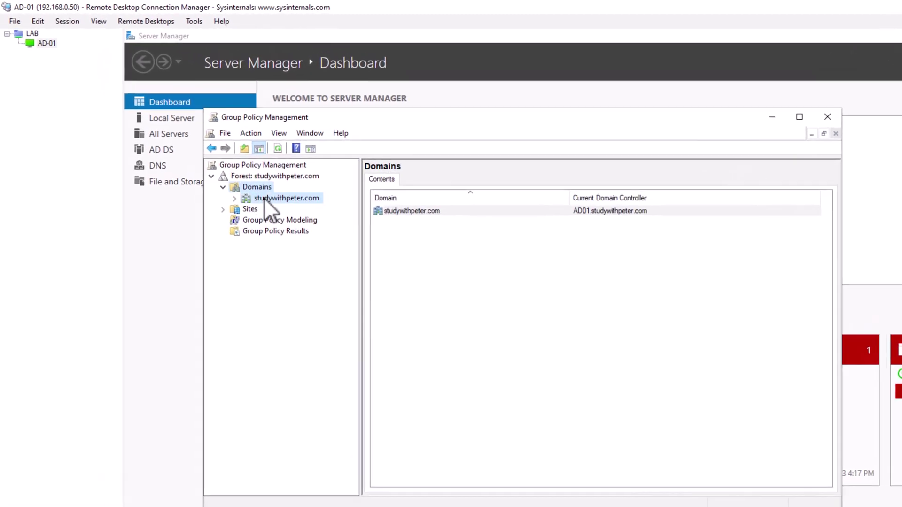
- Create a GPO named PasswordPolicy linked to the studywithpeter.com domain
{"action": "left_click", "coordinate": [264, 197]}
{"action": "right_click", "coordinate": [263, 197]}
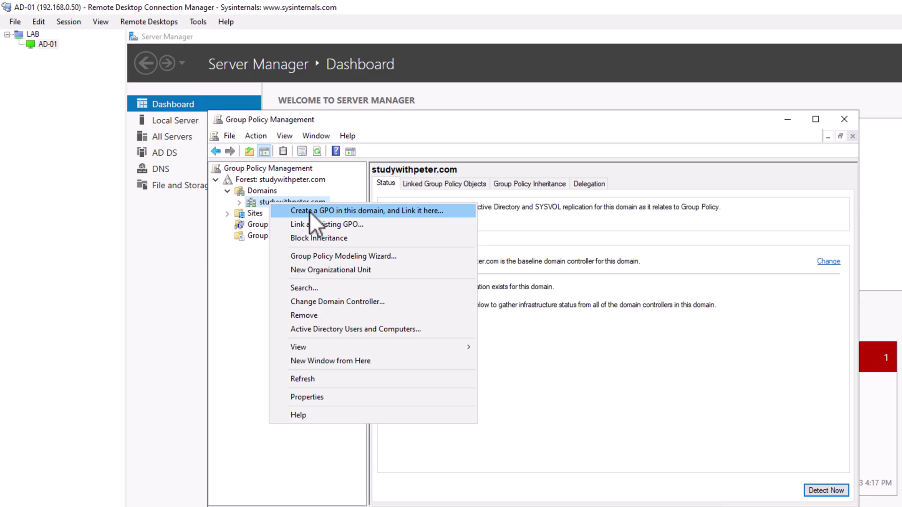
{"action": "left_click", "coordinate": [258, 205]}
{"action": "left_click", "coordinate": [295, 181]}
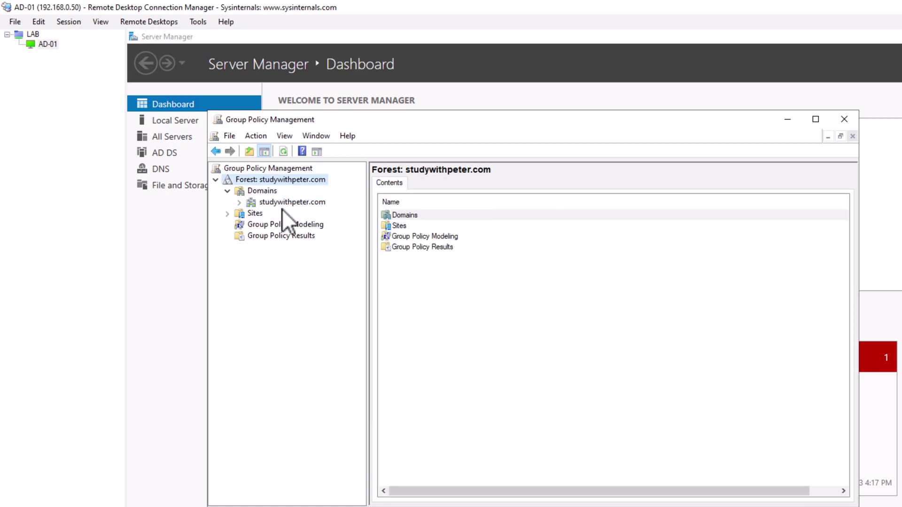
{"action": "left_click", "coordinate": [281, 203]}
{"action": "right_click", "coordinate": [281, 203]}
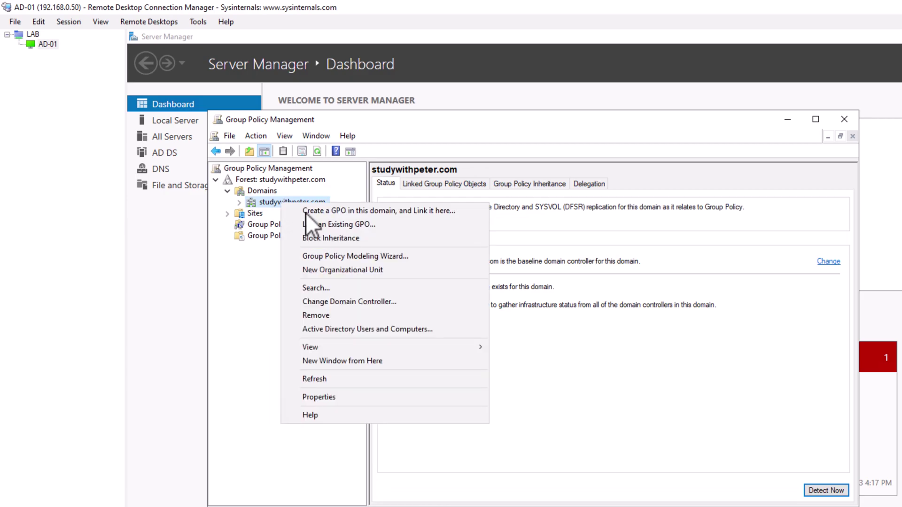
{"action": "left_click", "coordinate": [348, 212]}
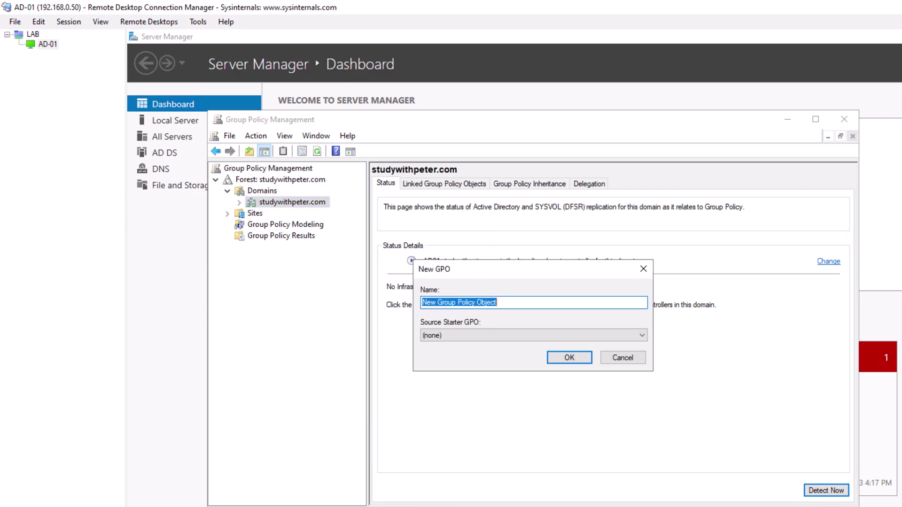
{"action": "left_click", "coordinate": [523, 305]}
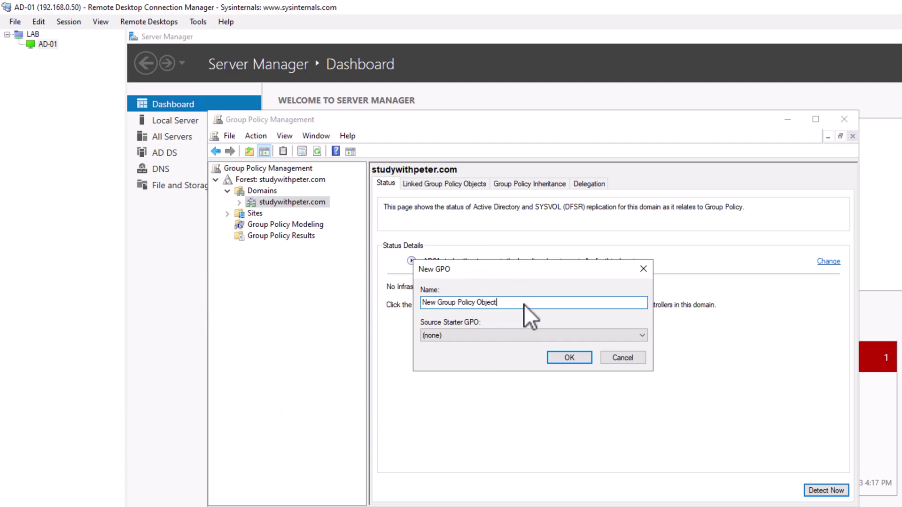
{"action": "key", "text": "ctrl+a"}
{"action": "type", "text": "PasswordPolicy"}
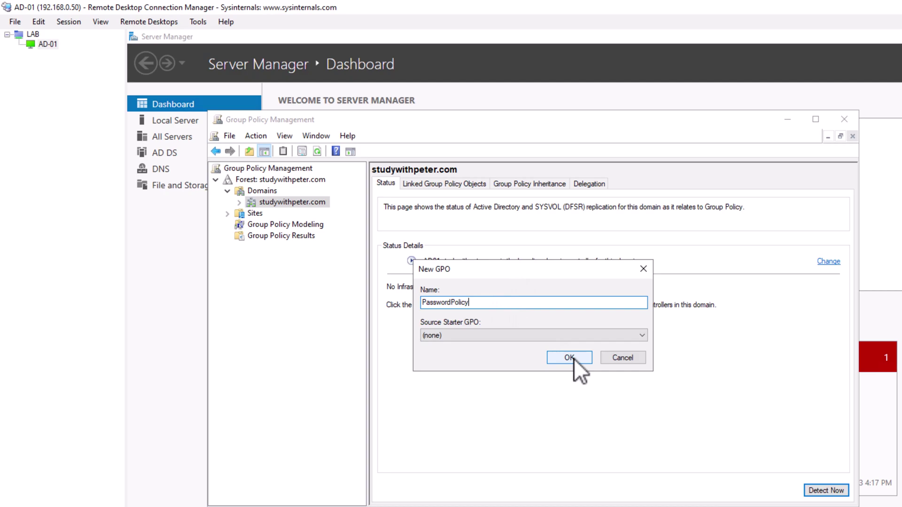
{"action": "left_click", "coordinate": [569, 357]}
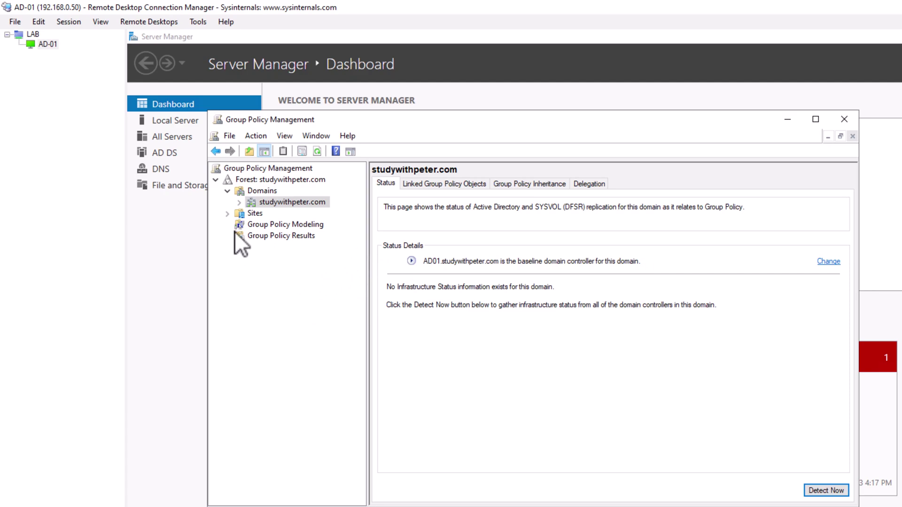
- Select the PasswordPolicy link under studywithpeter.com, acknowledge the link warning, and bring up its actions
{"action": "left_click", "coordinate": [228, 213]}
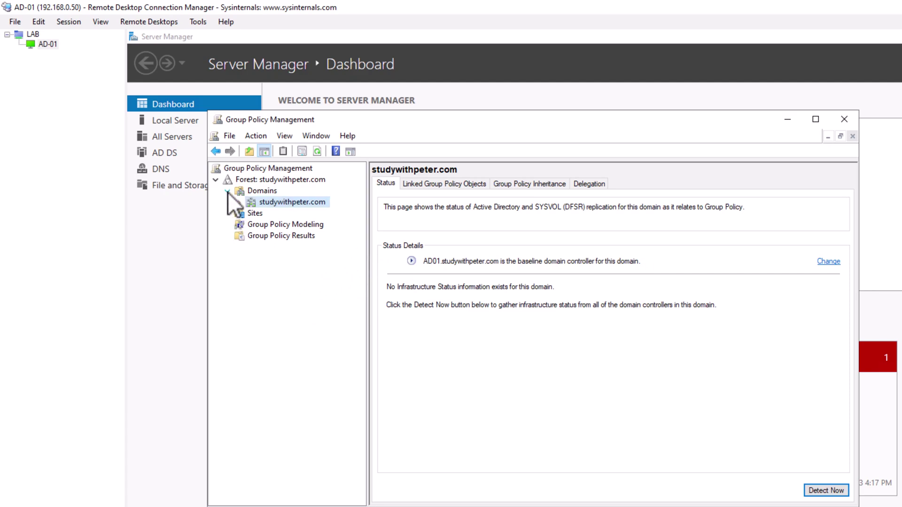
{"action": "left_click", "coordinate": [227, 191]}
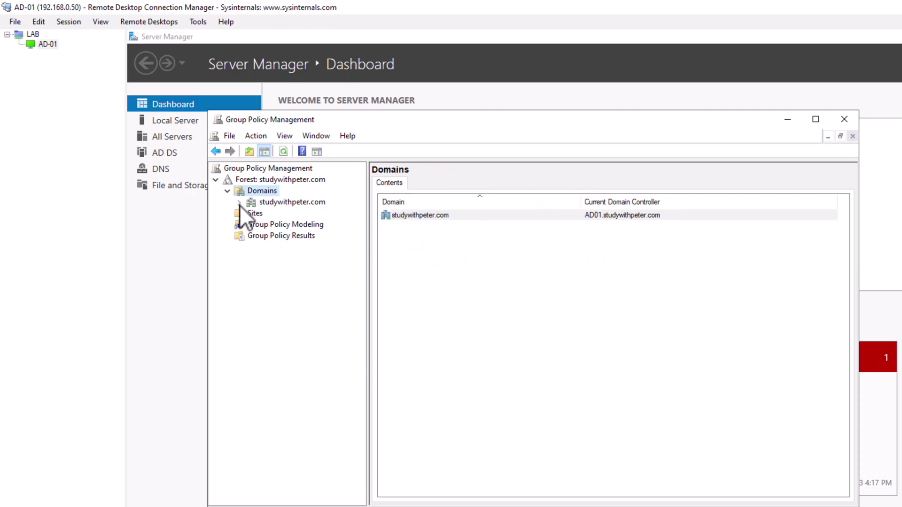
{"action": "left_click", "coordinate": [239, 203]}
{"action": "left_click", "coordinate": [297, 225]}
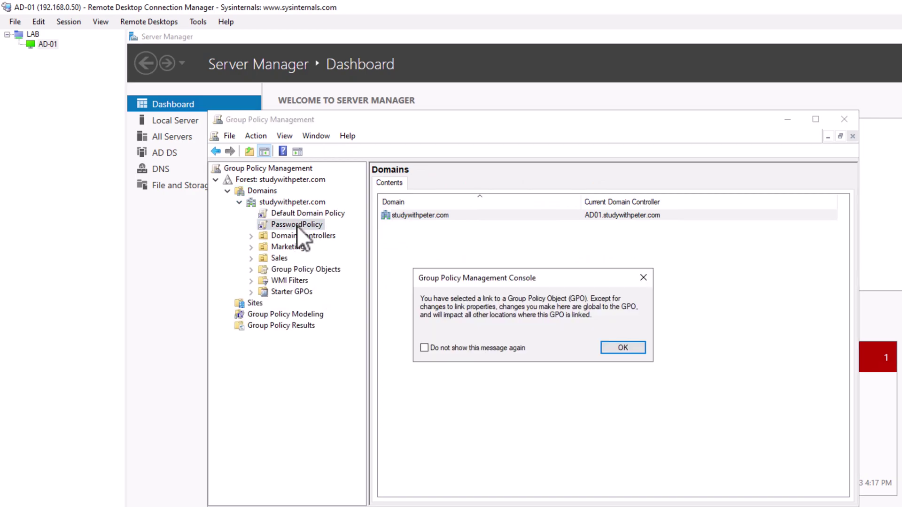
{"action": "left_click", "coordinate": [633, 346]}
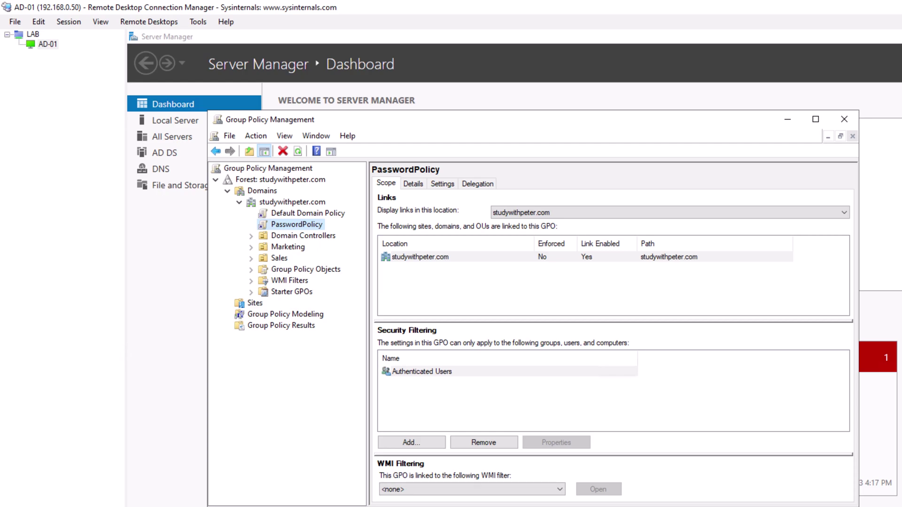
{"action": "right_click", "coordinate": [298, 224]}
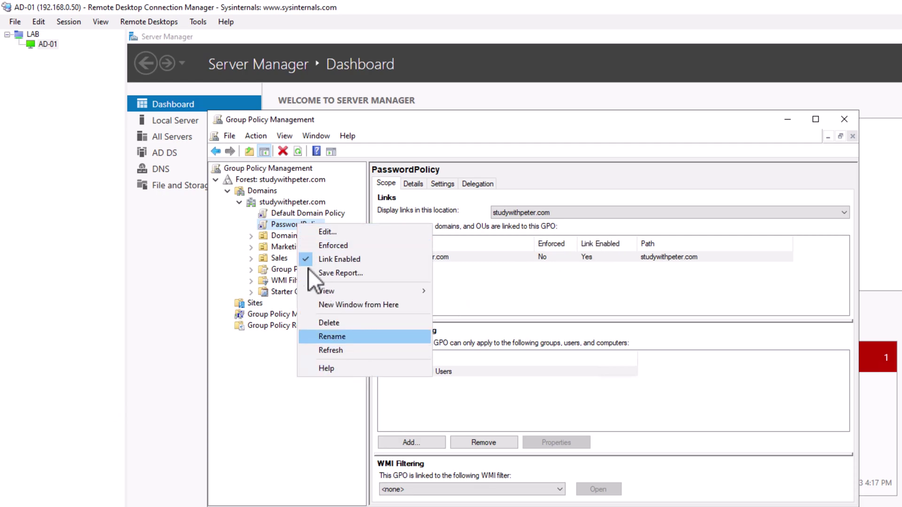
{"action": "left_click", "coordinate": [281, 224]}
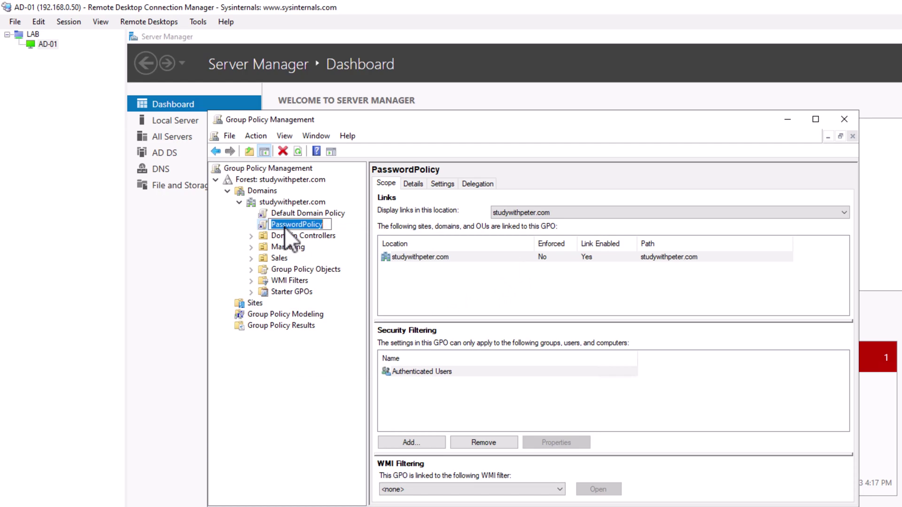
{"action": "key", "text": "Escape"}
{"action": "right_click", "coordinate": [278, 226]}
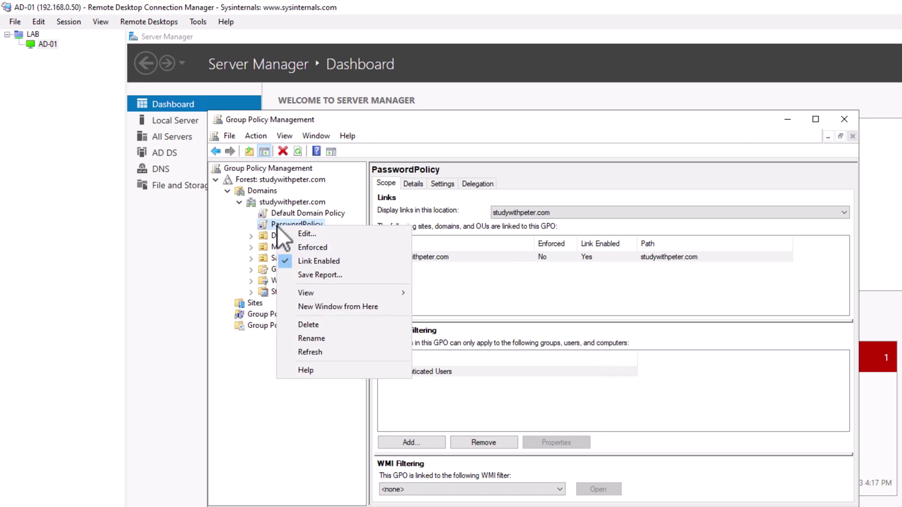
- Edit PasswordPolicy and expand Computer Configuration down to Account Policies > Password Policy
{"action": "left_click", "coordinate": [306, 234]}
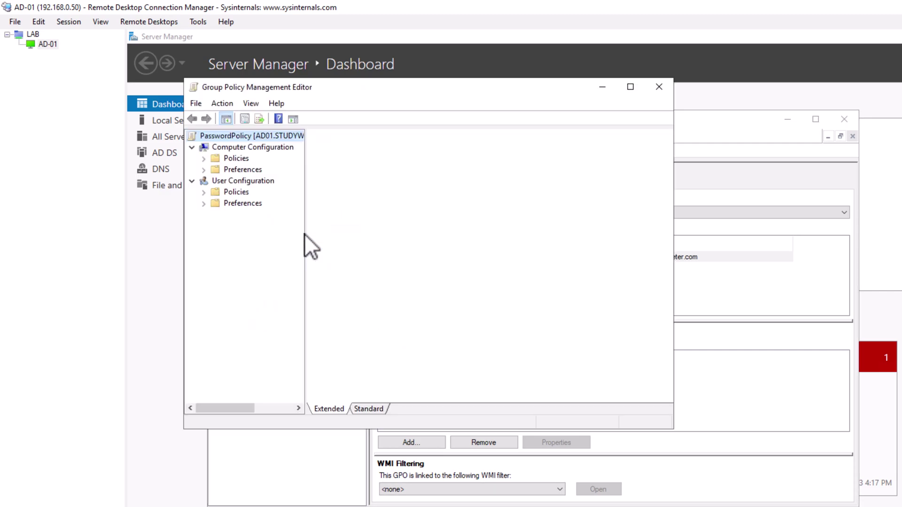
{"action": "left_click_drag", "start_coordinate": [387, 88], "coordinate": [479, 132]}
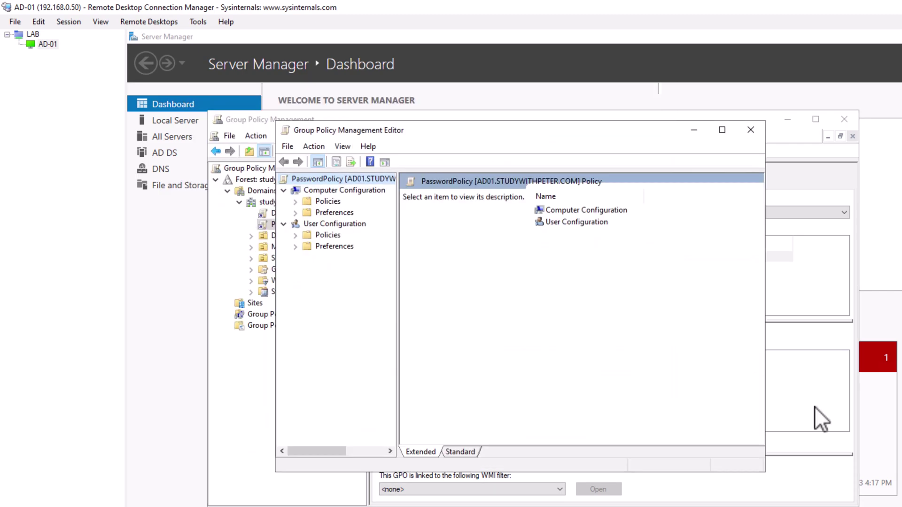
{"action": "left_click_drag", "start_coordinate": [765, 471], "coordinate": [899, 505]}
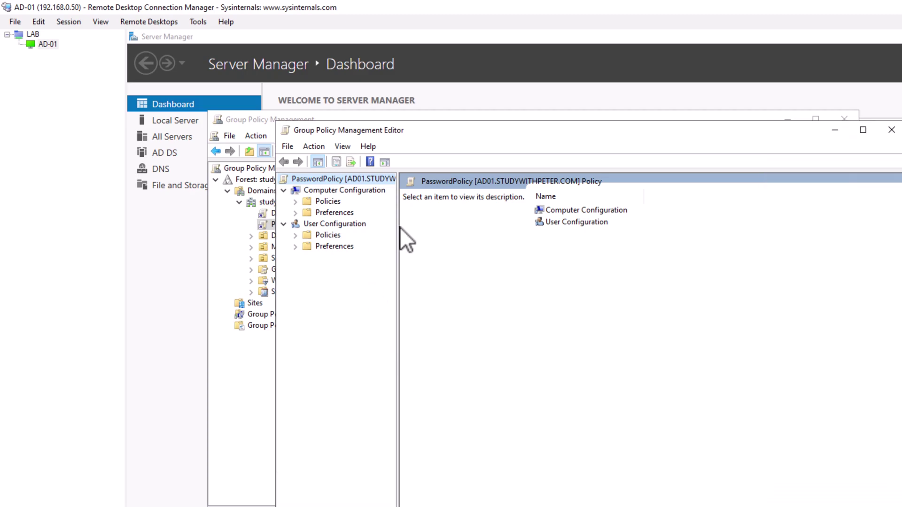
{"action": "left_click_drag", "start_coordinate": [399, 227], "coordinate": [449, 227]}
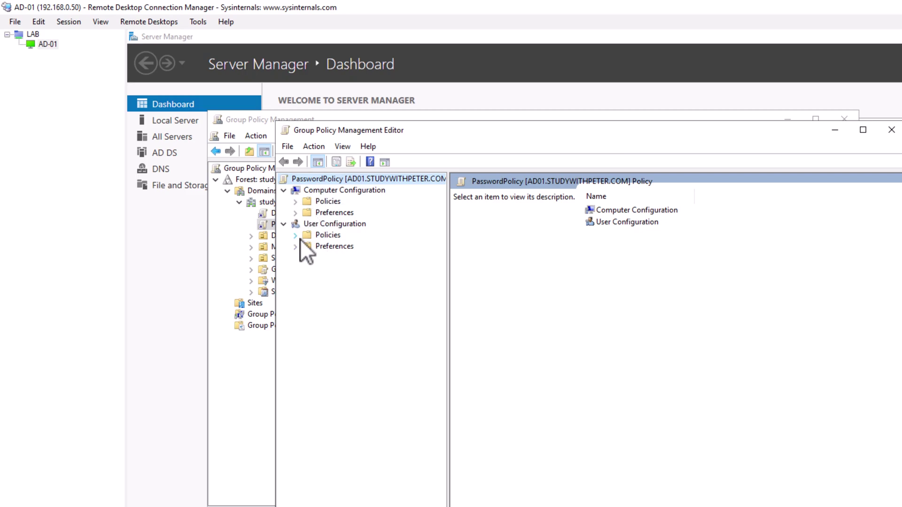
{"action": "left_click", "coordinate": [295, 201]}
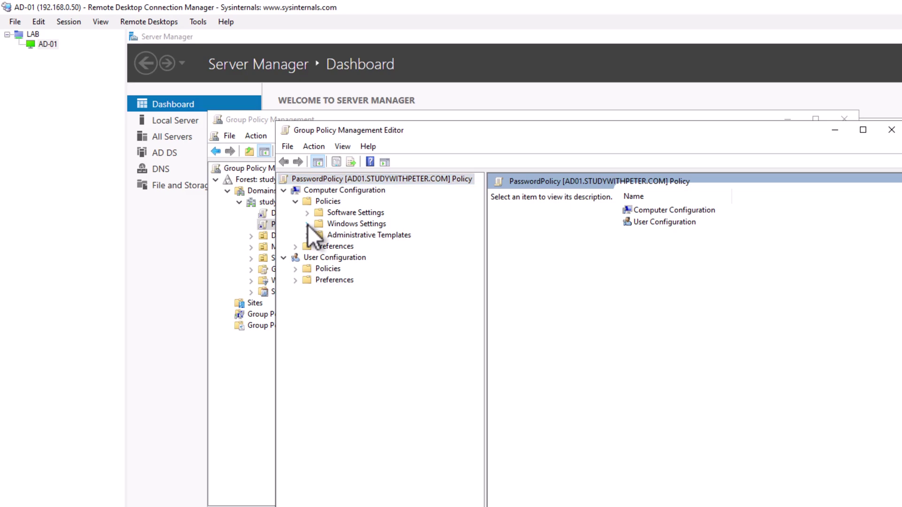
{"action": "left_click", "coordinate": [307, 224]}
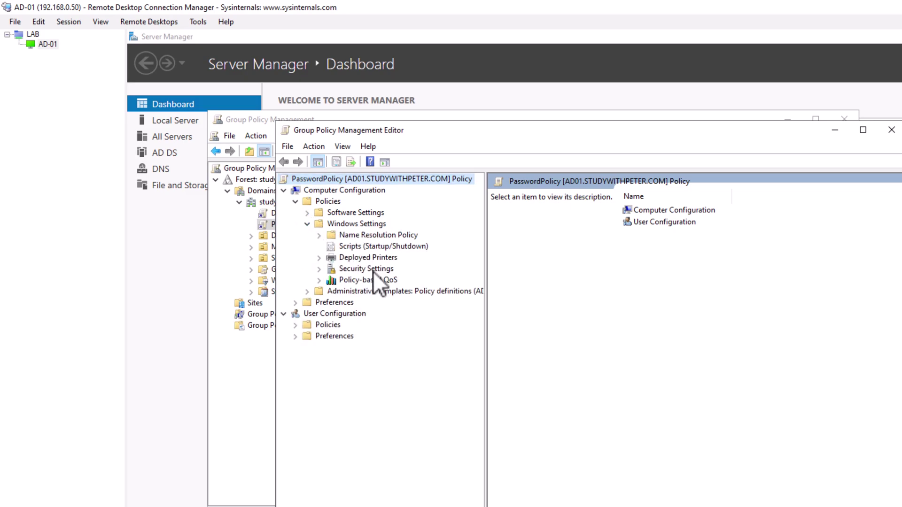
{"action": "left_click", "coordinate": [320, 269]}
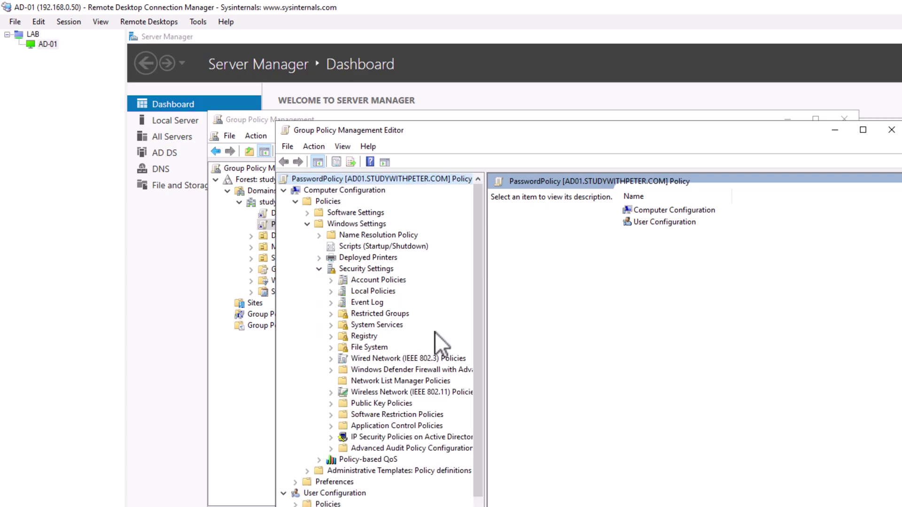
{"action": "left_click_drag", "start_coordinate": [486, 345], "coordinate": [530, 344]}
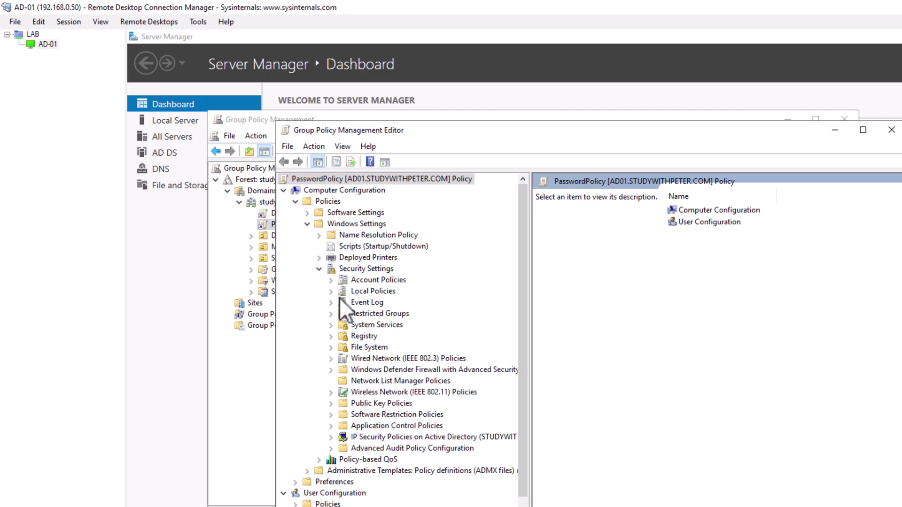
{"action": "left_click", "coordinate": [331, 280]}
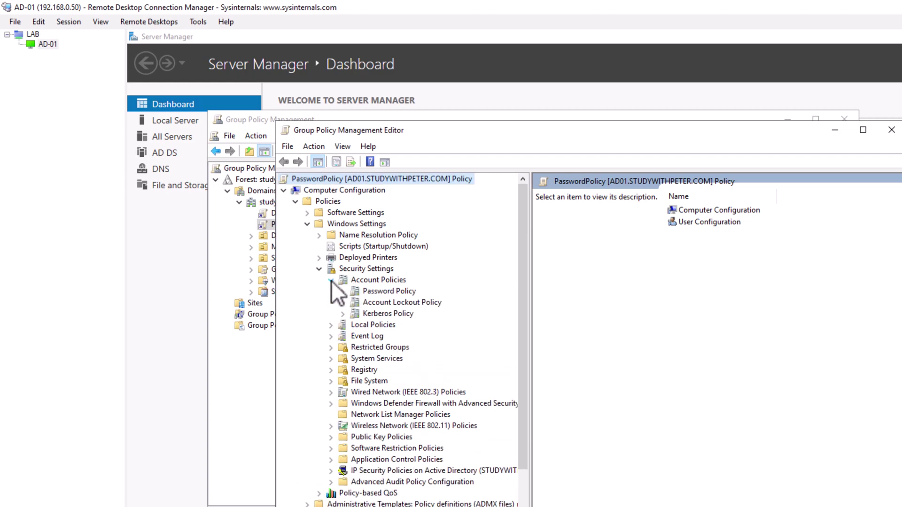
{"action": "left_click", "coordinate": [399, 292]}
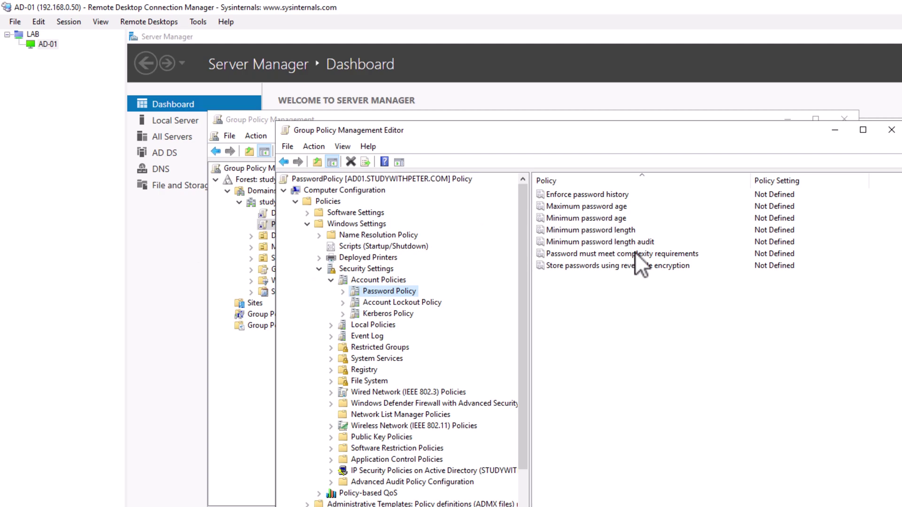
- Inspect the Maximum password age setting and close it, leaving it undefined
{"action": "double_click", "coordinate": [587, 207]}
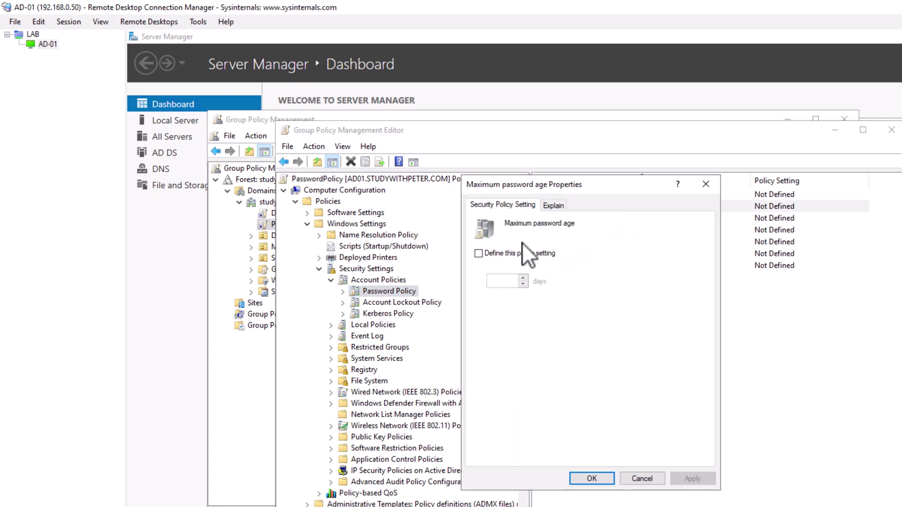
{"action": "left_click", "coordinate": [548, 208]}
{"action": "left_click", "coordinate": [520, 207]}
{"action": "left_click", "coordinate": [492, 254]}
{"action": "left_click", "coordinate": [503, 253]}
{"action": "left_click", "coordinate": [653, 478]}
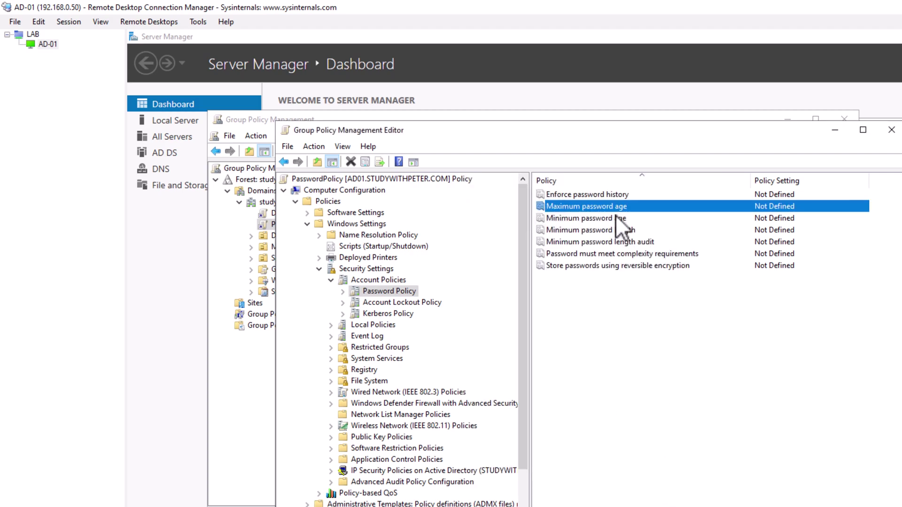
- Define Minimum password length as 8 characters and apply it
{"action": "double_click", "coordinate": [610, 231]}
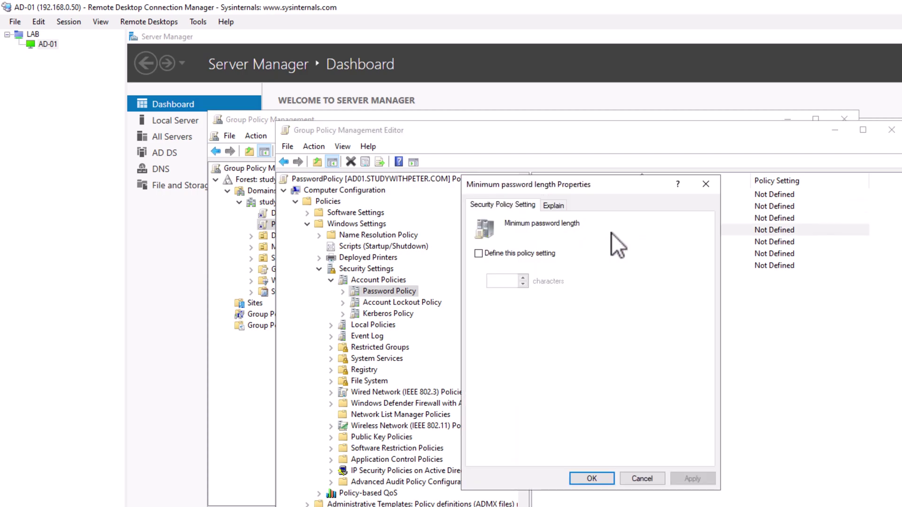
{"action": "left_click", "coordinate": [486, 255]}
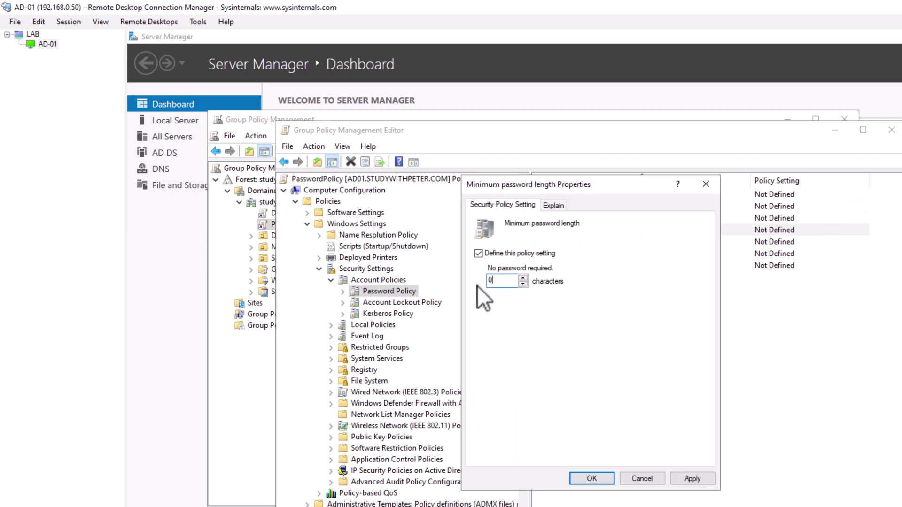
{"action": "type", "text": "8"}
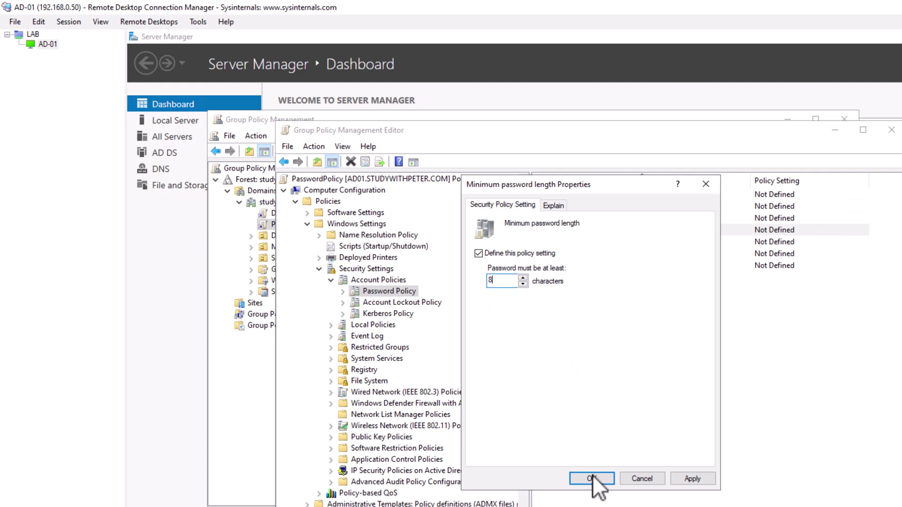
{"action": "left_click", "coordinate": [675, 481]}
{"action": "left_click", "coordinate": [598, 479]}
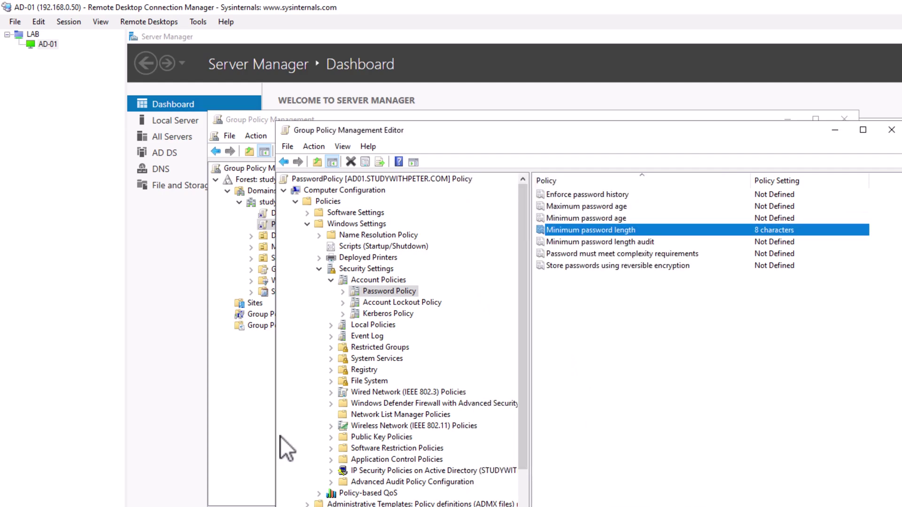
{"action": "left_click", "coordinate": [638, 256]}
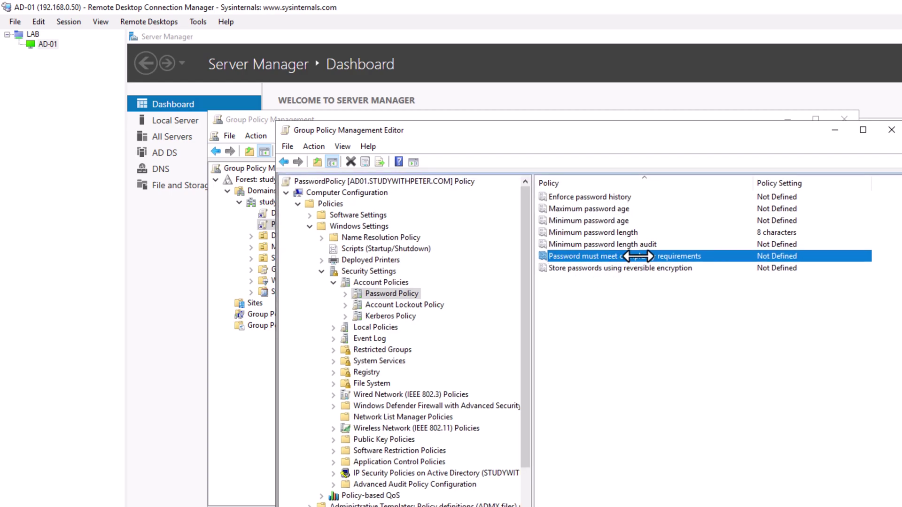
- Define 'Password must meet complexity requirements' as Enabled and apply it
{"action": "double_click", "coordinate": [684, 256]}
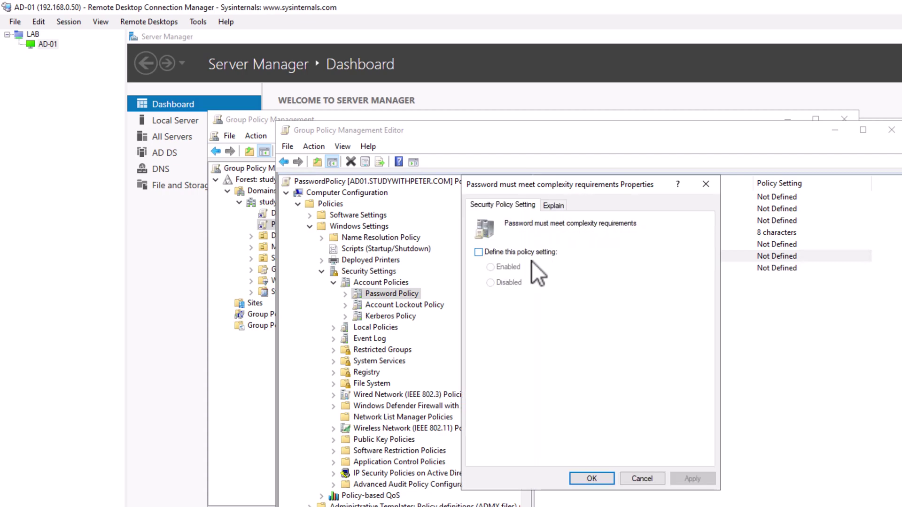
{"action": "left_click", "coordinate": [493, 254]}
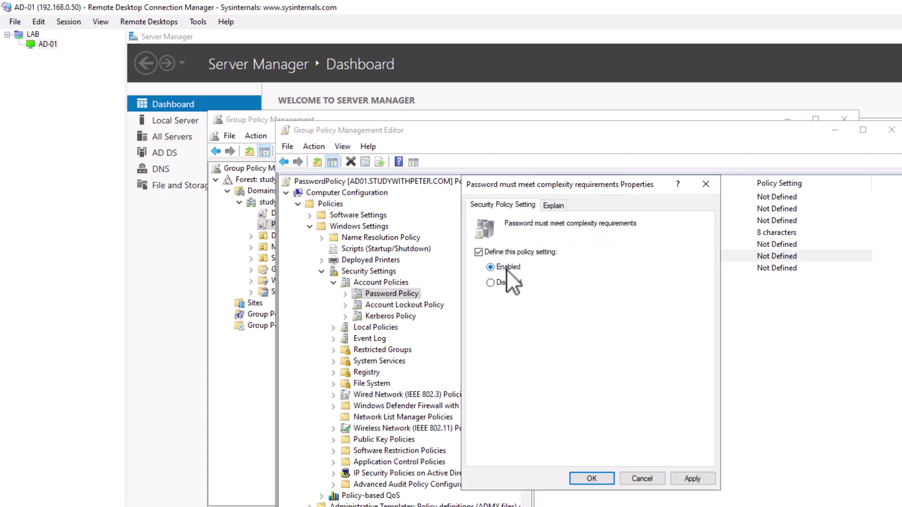
{"action": "left_click", "coordinate": [693, 479]}
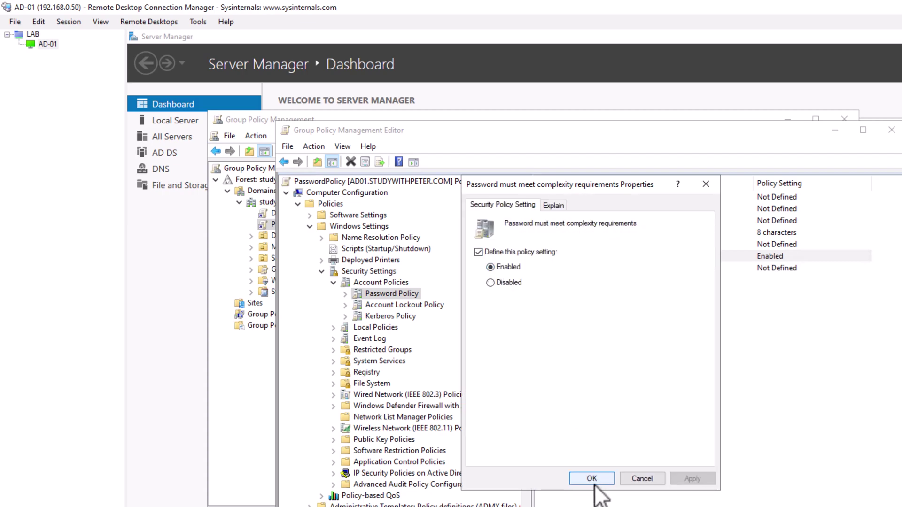
{"action": "left_click", "coordinate": [591, 479]}
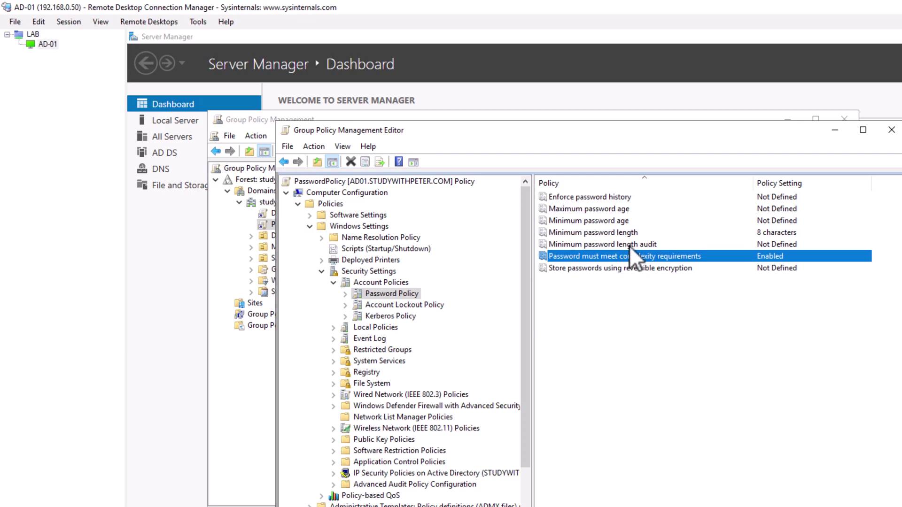
- Check Enforce password history without changes, then start entering days for Minimum password age
{"action": "double_click", "coordinate": [608, 199]}
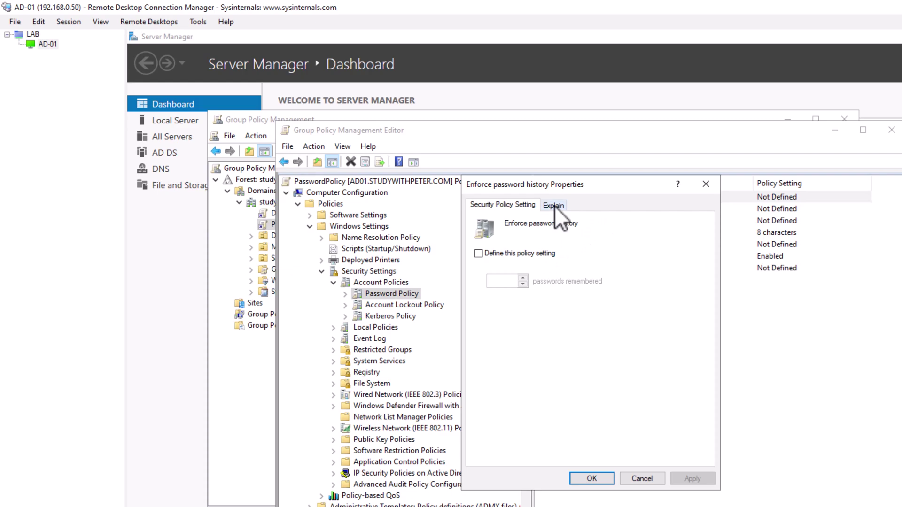
{"action": "left_click", "coordinate": [705, 184]}
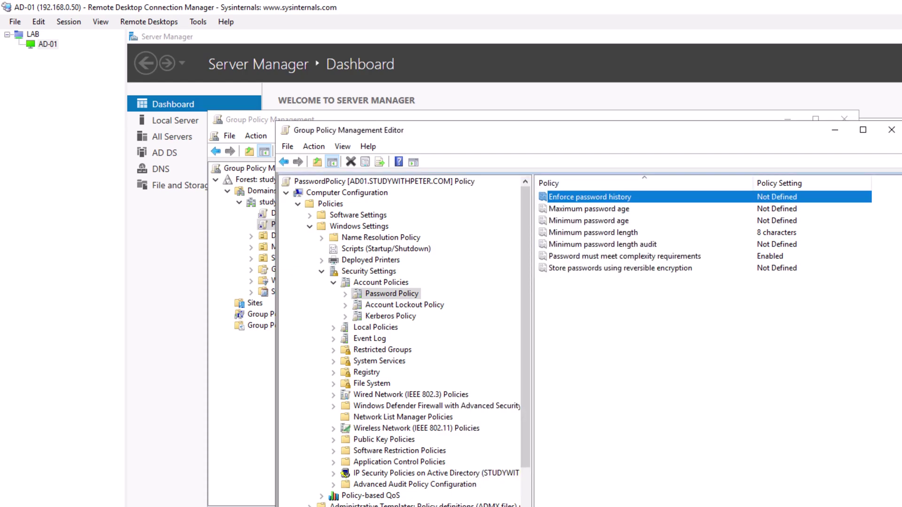
{"action": "key", "text": "Down"}
{"action": "key", "text": "Down"}
{"action": "key", "text": "Return"}
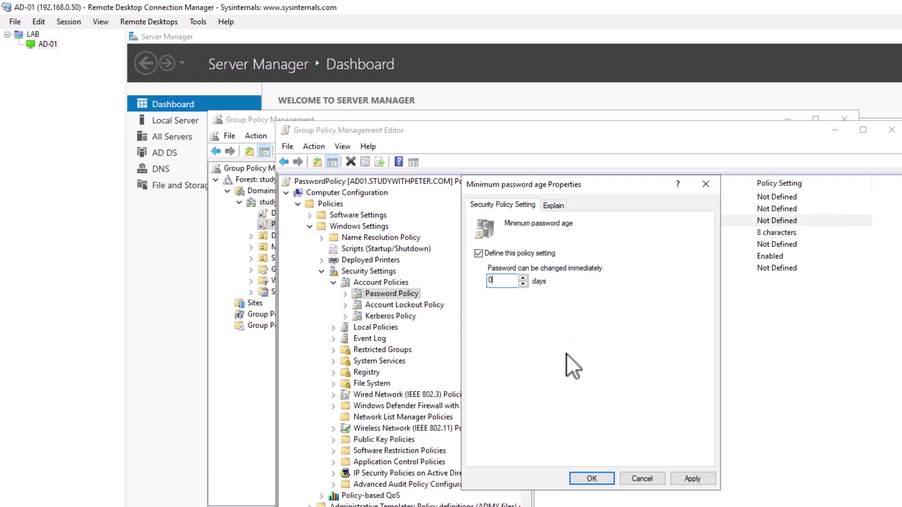
{"action": "type", "text": "30"}
{"action": "key", "text": "BackSpace"}
{"action": "key", "text": "BackSpace"}
{"action": "key", "text": "BackSpace"}
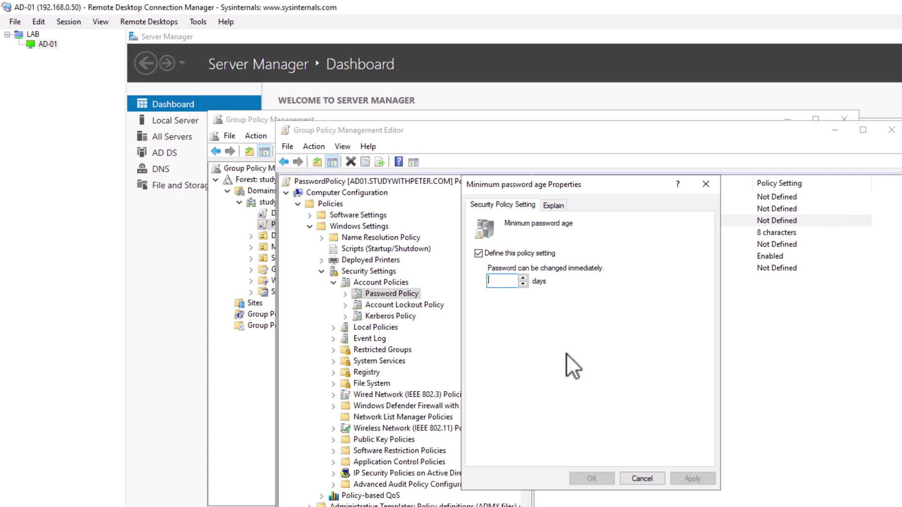
- Set Minimum password age to 30 days, declining the suggested maximum-age change
{"action": "type", "text": "30"}
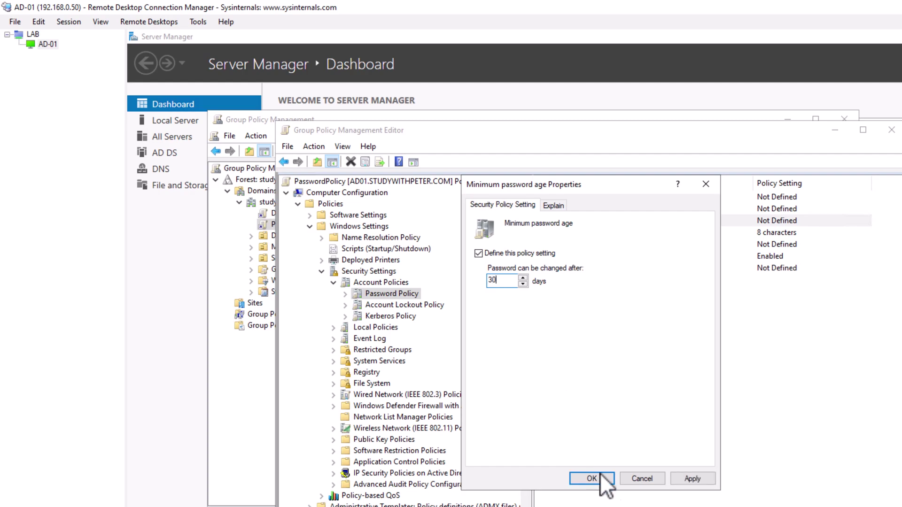
{"action": "left_click", "coordinate": [692, 477]}
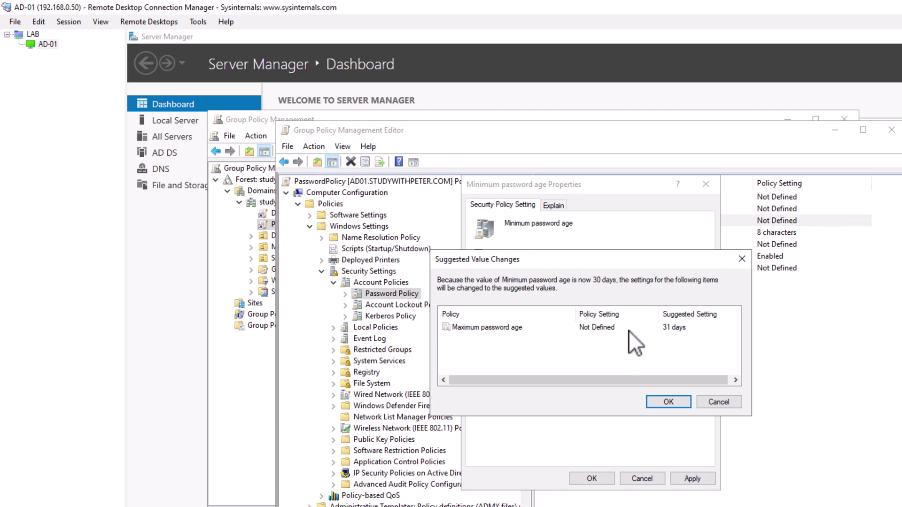
{"action": "left_click", "coordinate": [713, 402]}
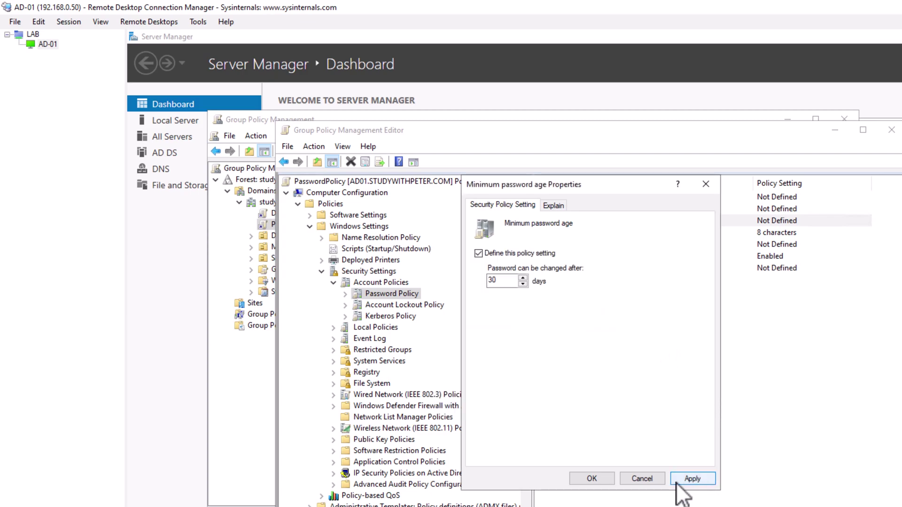
{"action": "left_click", "coordinate": [642, 479]}
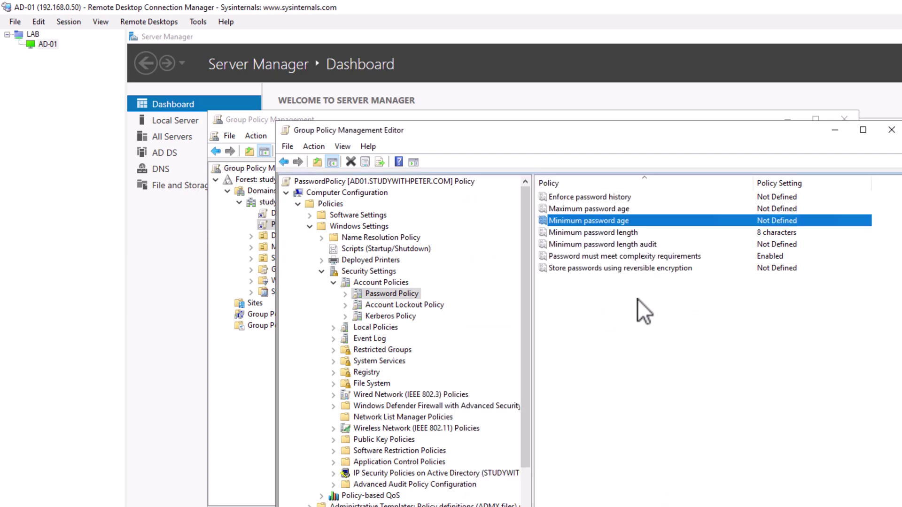
- Define Maximum password age as 42 days and accept the suggested 30-day minimum
{"action": "double_click", "coordinate": [624, 207]}
{"action": "left_click", "coordinate": [514, 255]}
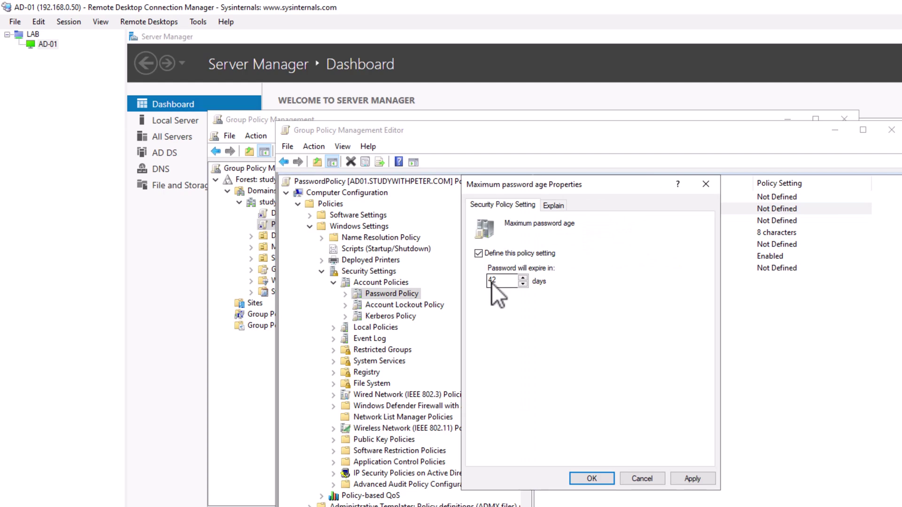
{"action": "key", "text": "ctrl+a"}
{"action": "left_click", "coordinate": [676, 480]}
{"action": "left_click", "coordinate": [718, 403]}
{"action": "left_click", "coordinate": [692, 479]}
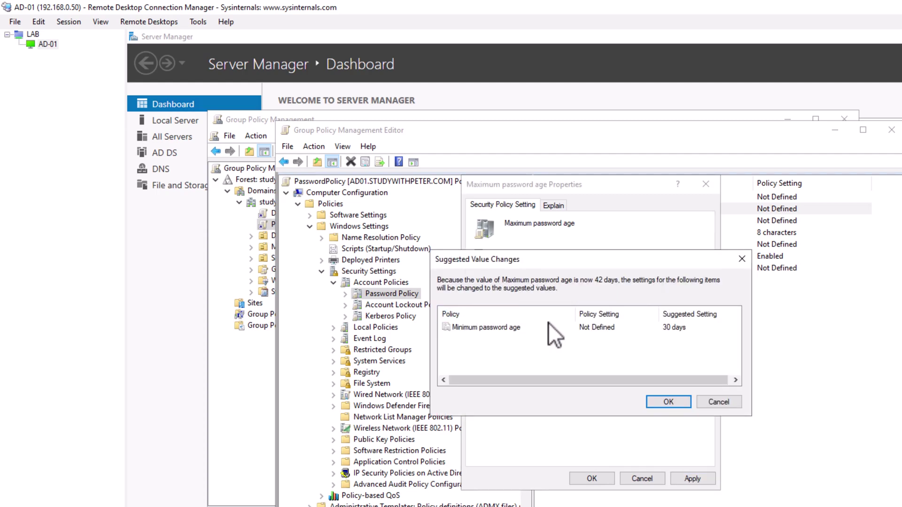
{"action": "left_click", "coordinate": [651, 403]}
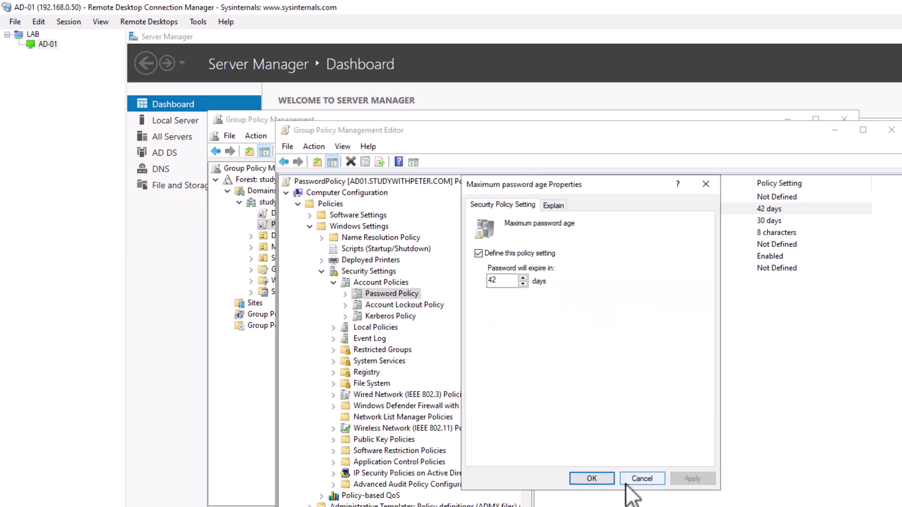
{"action": "left_click", "coordinate": [592, 479]}
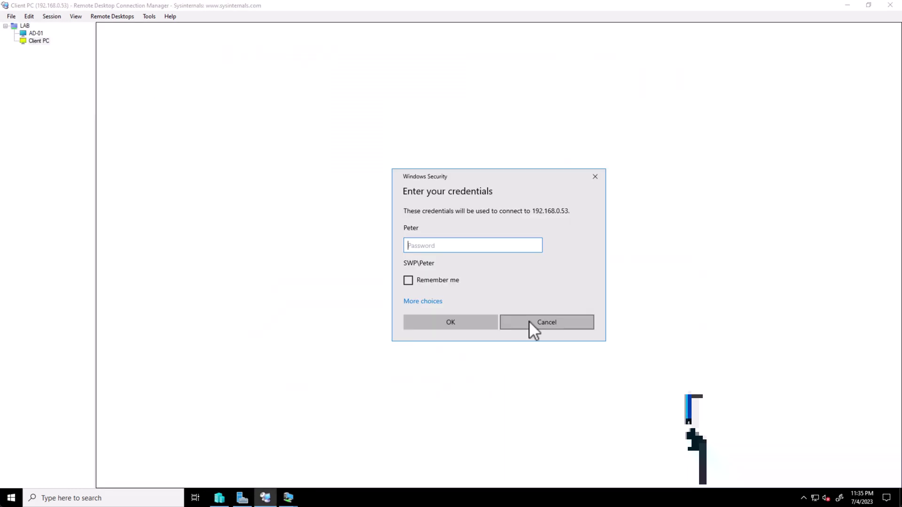
- Bring up the SWP-Client-W10 VM window and close its Settings window
{"action": "left_click", "coordinate": [545, 322]}
{"action": "left_click", "coordinate": [315, 463]}
{"action": "left_click", "coordinate": [598, 102]}
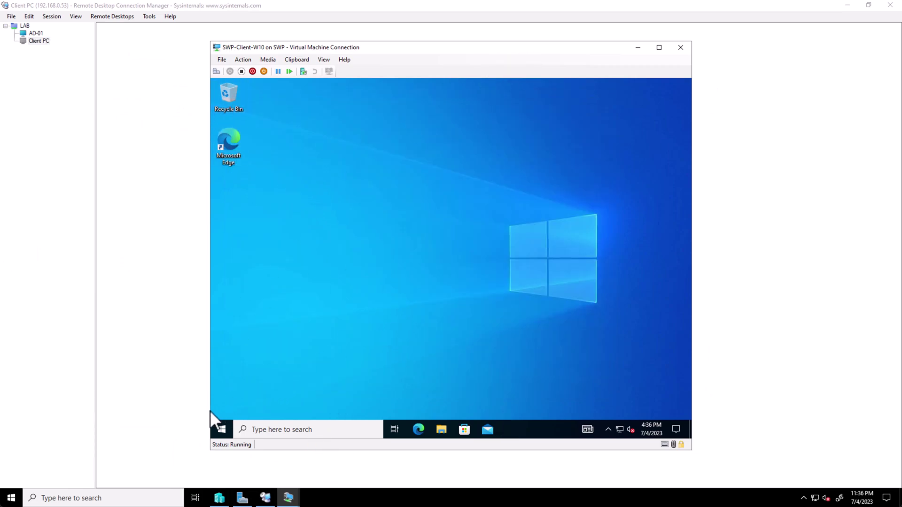
- Sign out of the client VM and choose Other user on the sign-in screen
{"action": "right_click", "coordinate": [225, 428]}
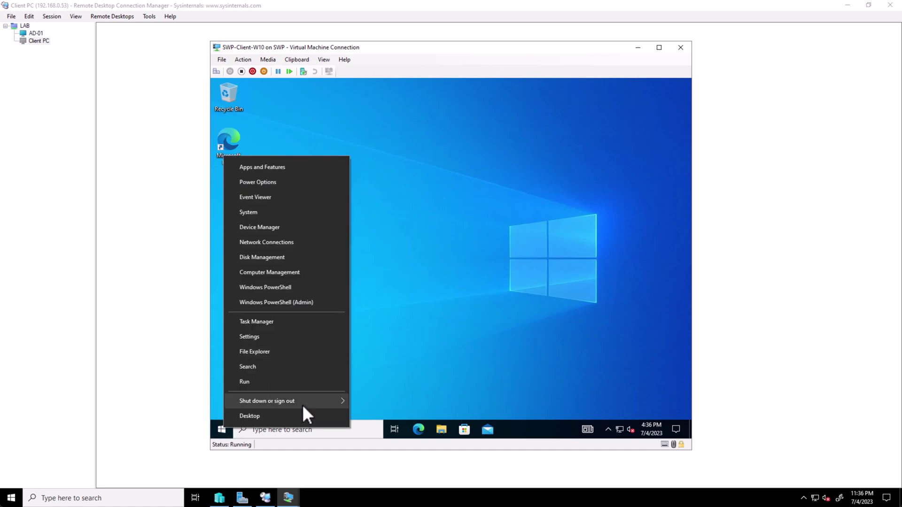
{"action": "mouse_move", "coordinate": [353, 403]}
{"action": "left_click", "coordinate": [382, 368]}
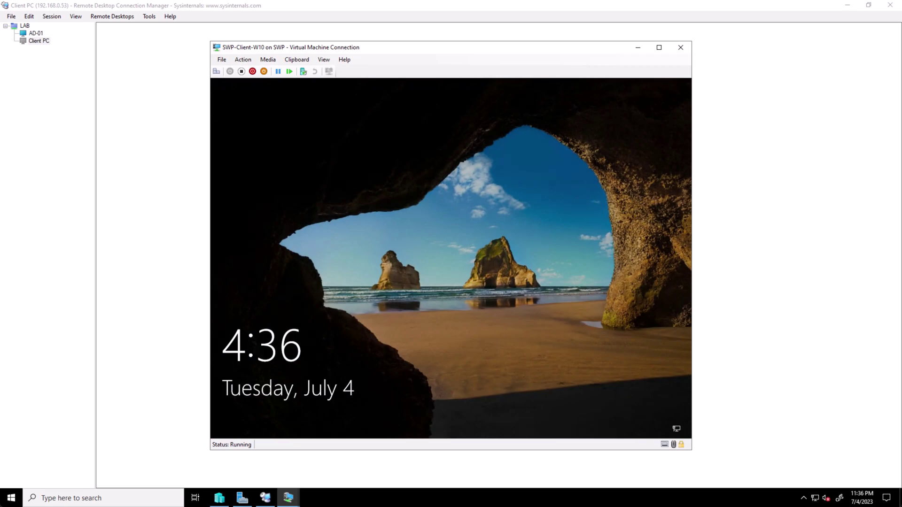
{"action": "left_click", "coordinate": [216, 71]}
{"action": "left_click", "coordinate": [284, 418]}
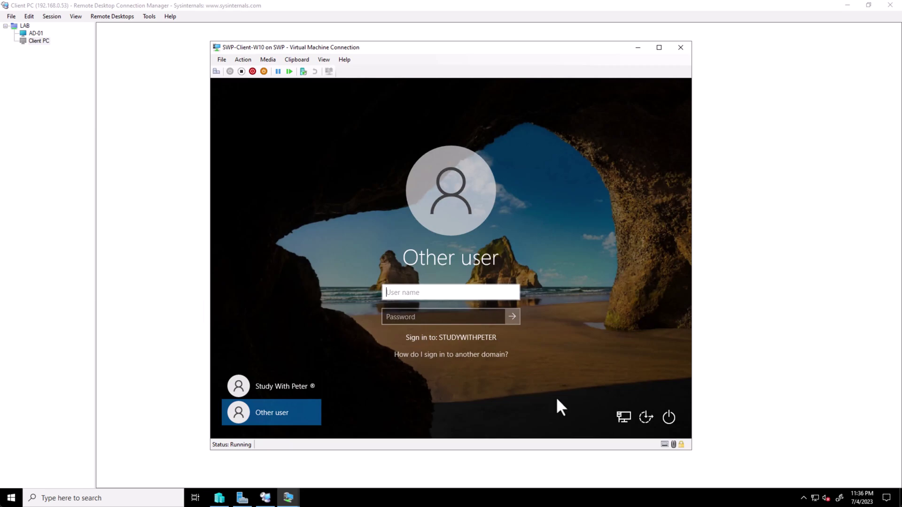
- Enter the domain user's name and password and submit the sign-in
{"action": "left_click", "coordinate": [445, 292]}
{"action": "type", "text": "jsmith"}
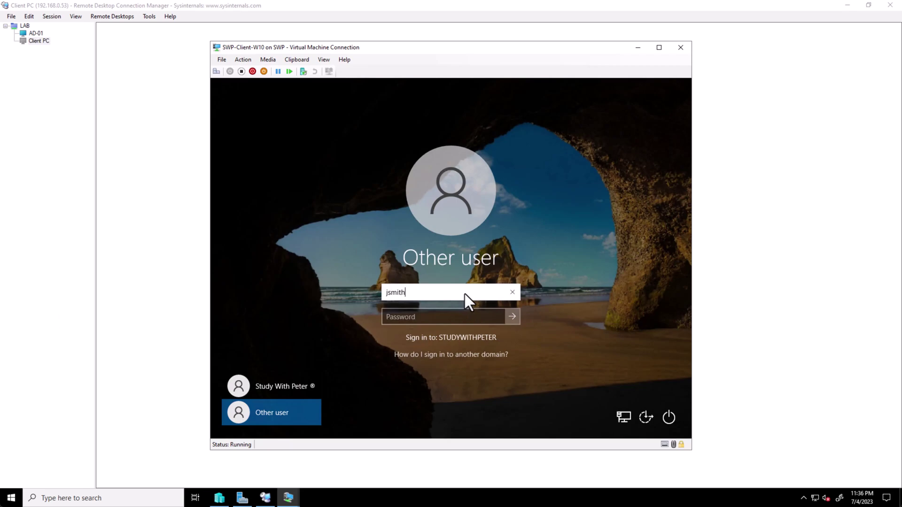
{"action": "key", "text": "Tab"}
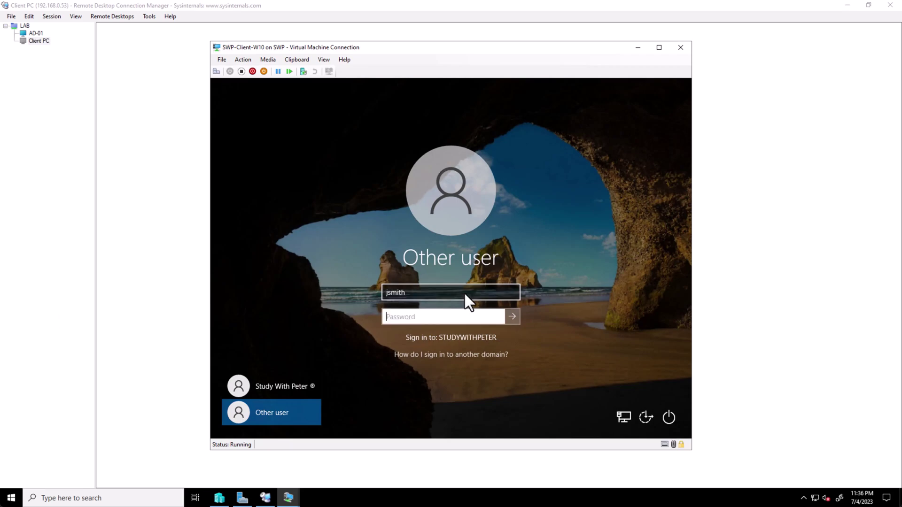
{"action": "type", "text": "Pa55w.rd1234"}
{"action": "key", "text": "Return"}
{"action": "key", "text": "Return"}
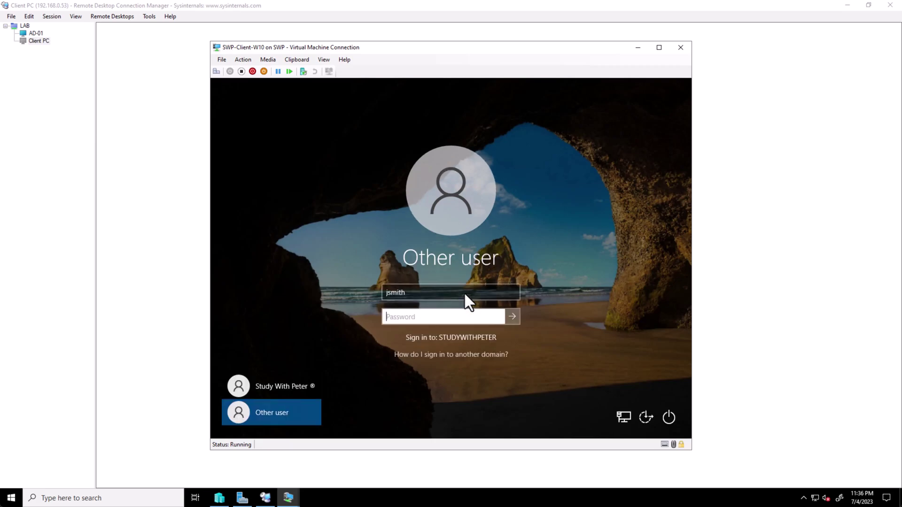
- Retype the password after the incorrect-password message until the change-password notice appears
{"action": "type", "text": "•••••••••••"}
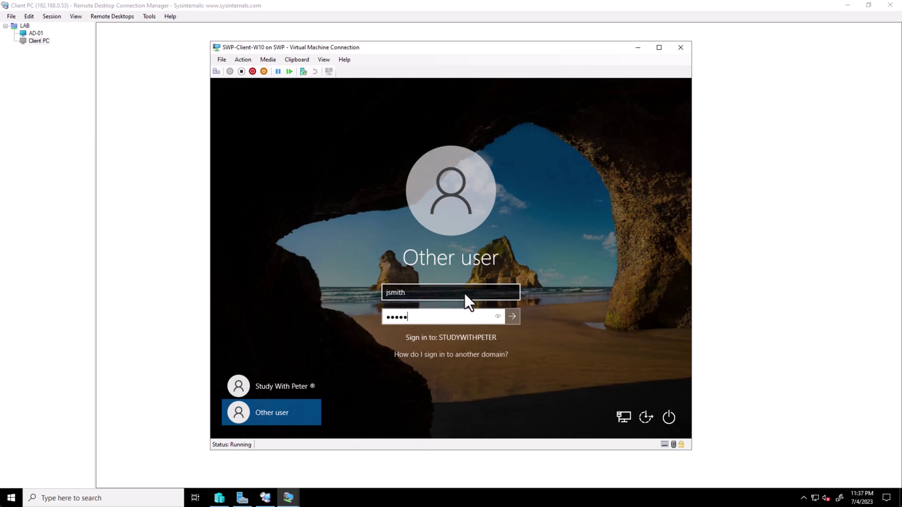
{"action": "key", "text": "Return"}
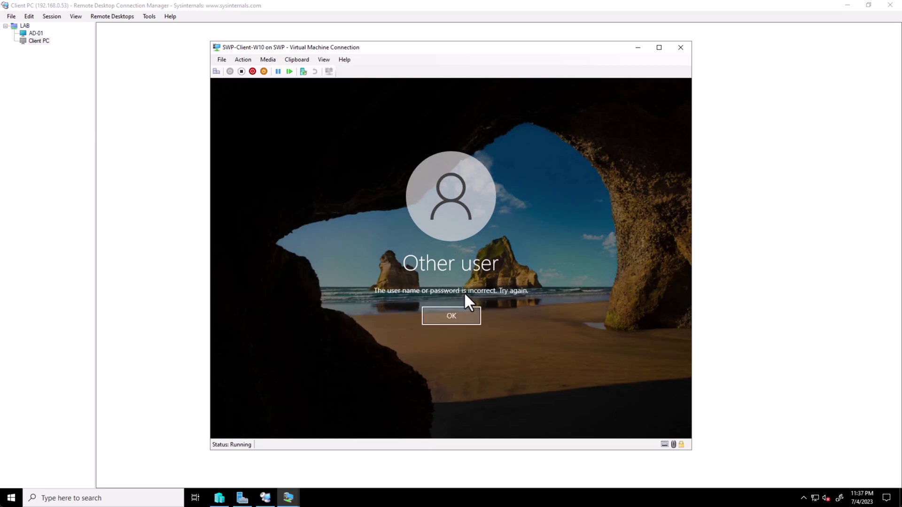
{"action": "key", "text": "Return"}
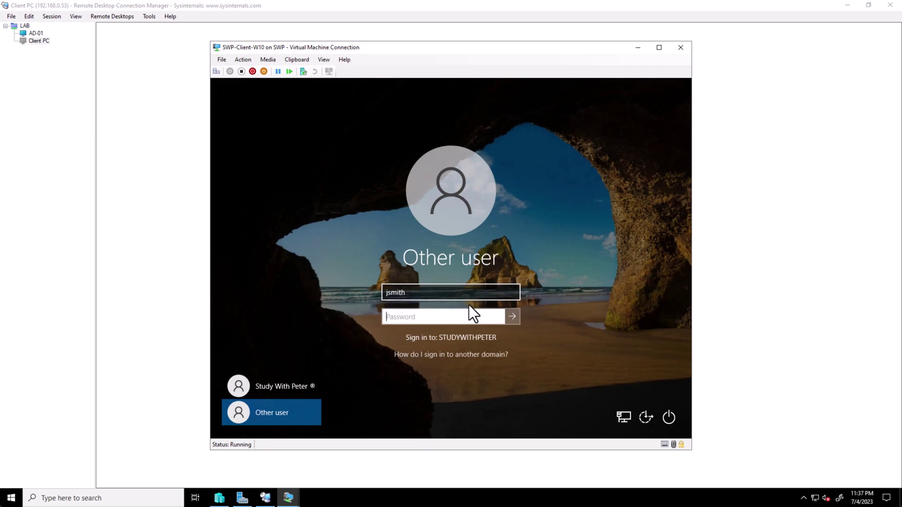
{"action": "type", "text": "••••••••••••"}
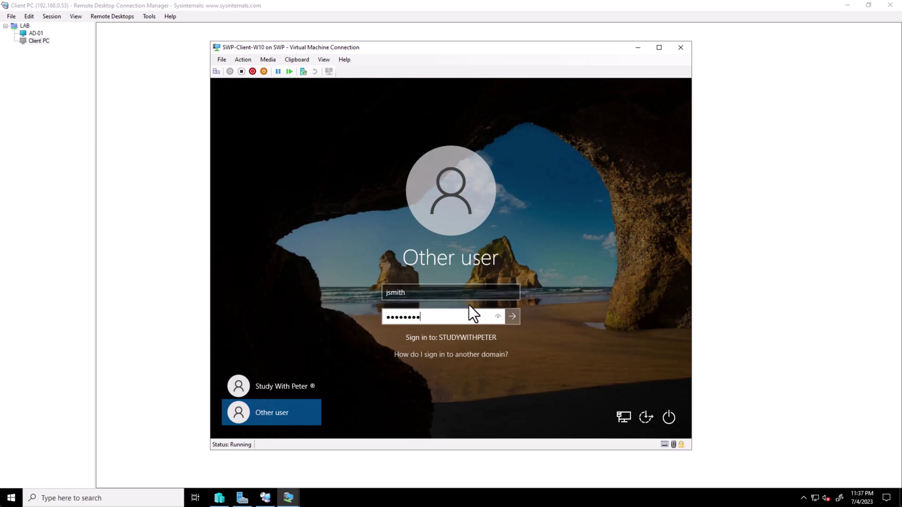
{"action": "key", "text": "Return"}
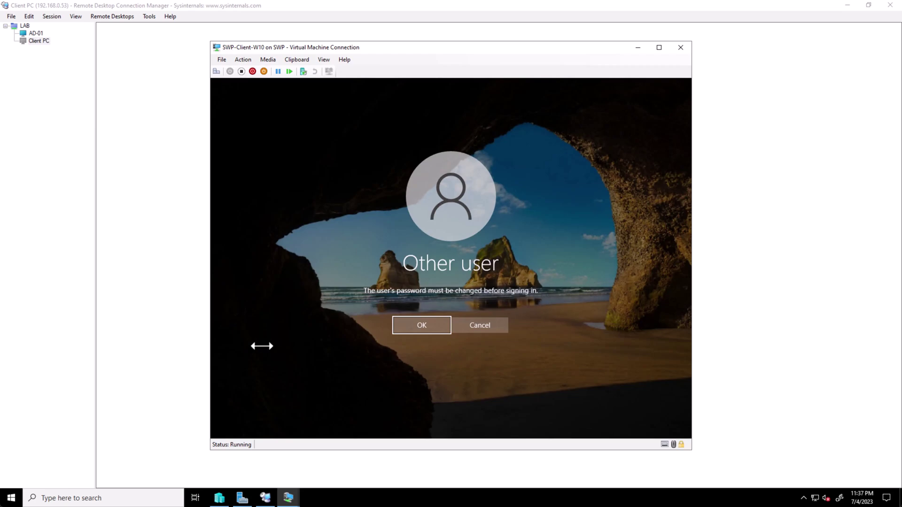
- On AD-01, launch Active Directory Users and Computers and show the Sales unit's users
{"action": "left_click", "coordinate": [36, 33]}
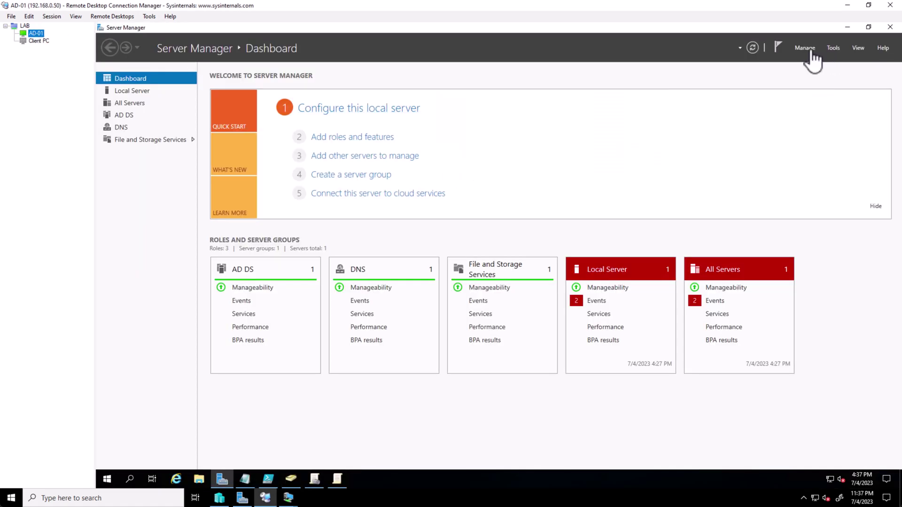
{"action": "left_click", "coordinate": [834, 48]}
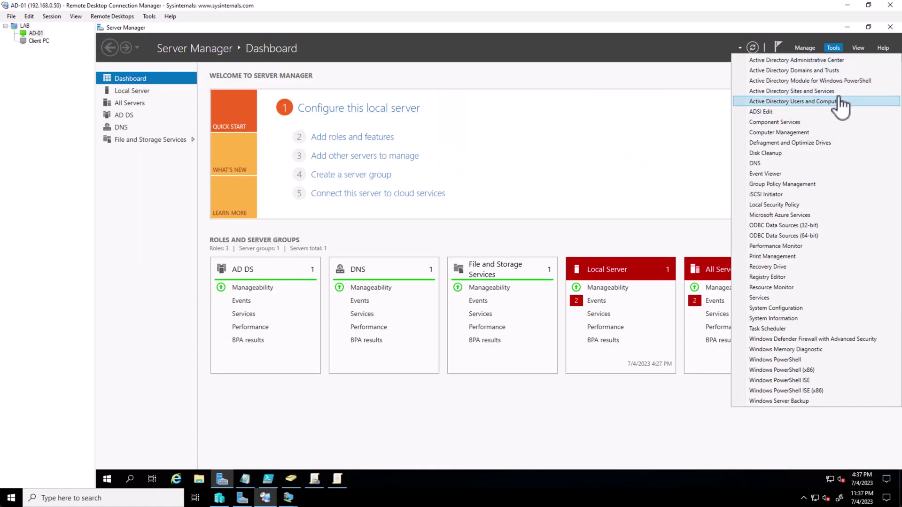
{"action": "left_click", "coordinate": [834, 101]}
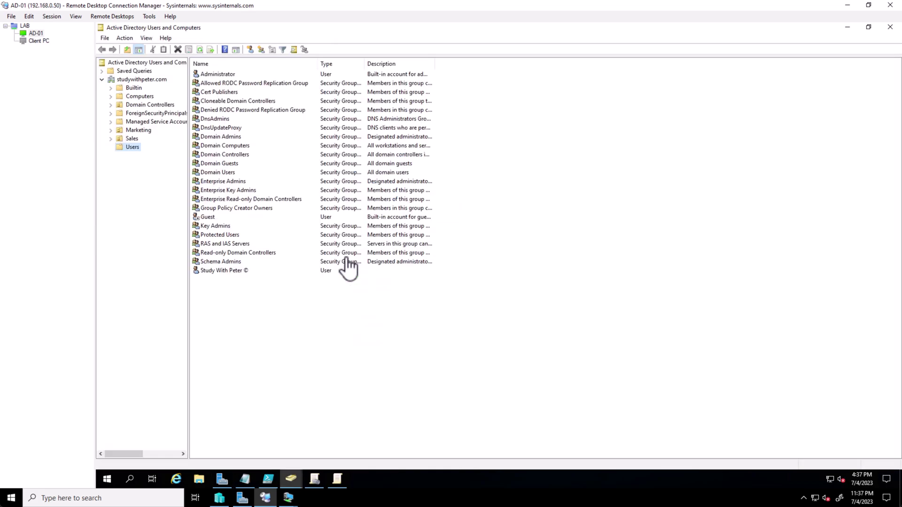
{"action": "left_click", "coordinate": [132, 139]}
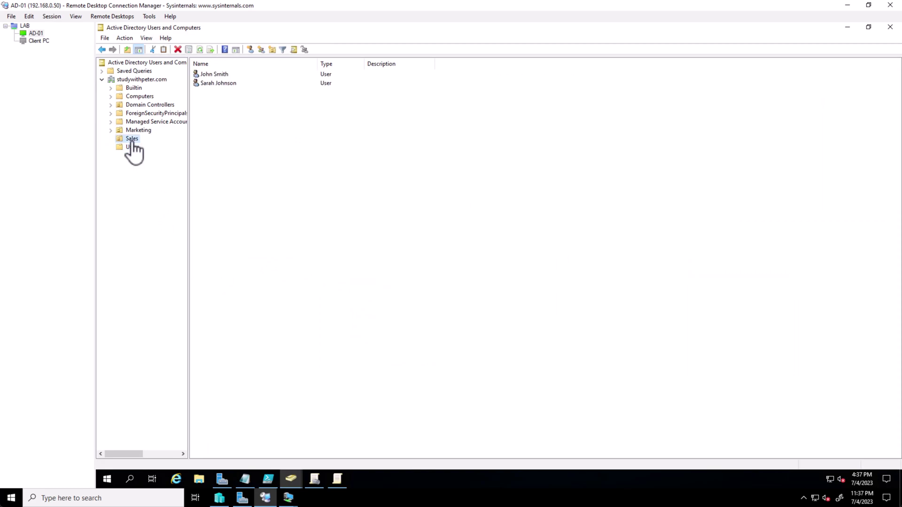
- Open the first Sales user's Properties and view its Account tab
{"action": "left_click", "coordinate": [225, 75]}
{"action": "right_click", "coordinate": [225, 77]}
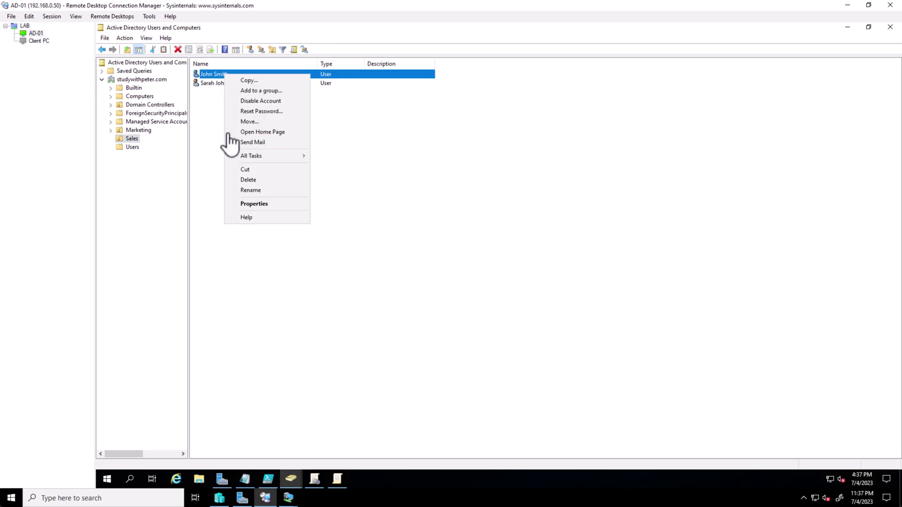
{"action": "left_click", "coordinate": [270, 203]}
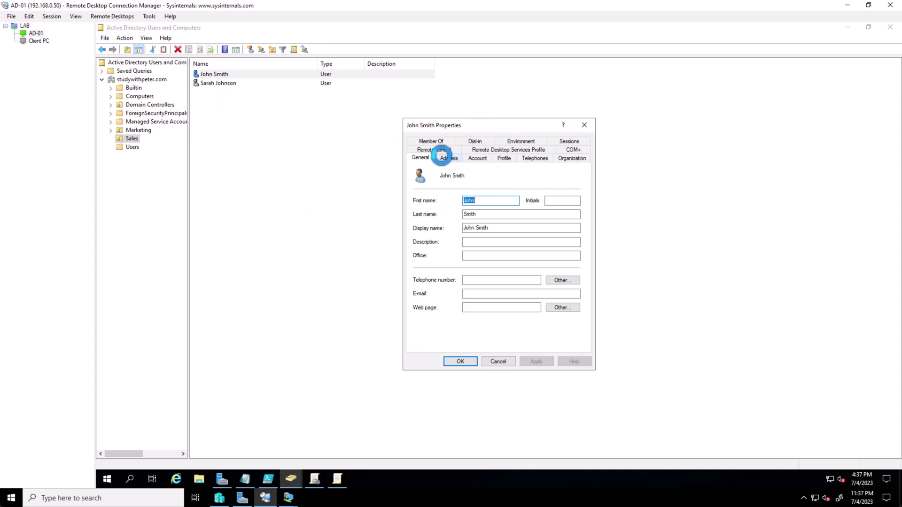
{"action": "left_click", "coordinate": [444, 158]}
{"action": "left_click", "coordinate": [477, 159]}
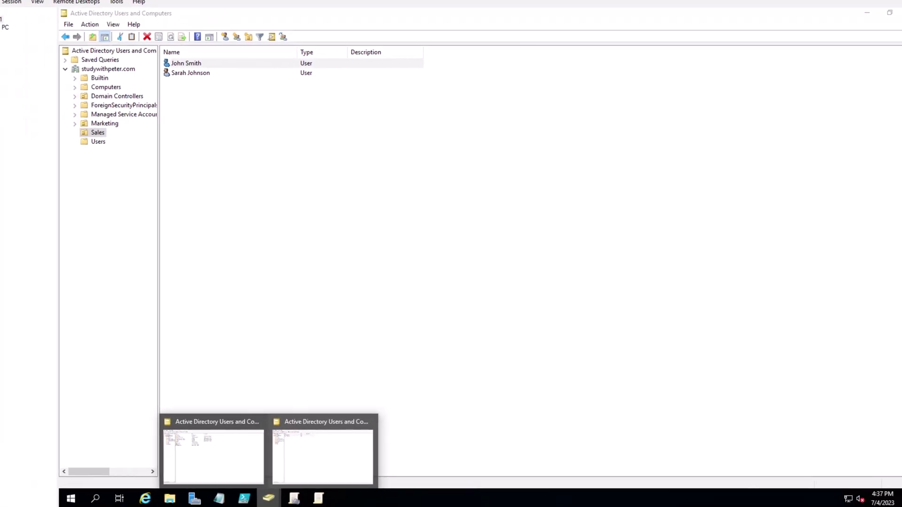
{"action": "mouse_move", "coordinate": [246, 503]}
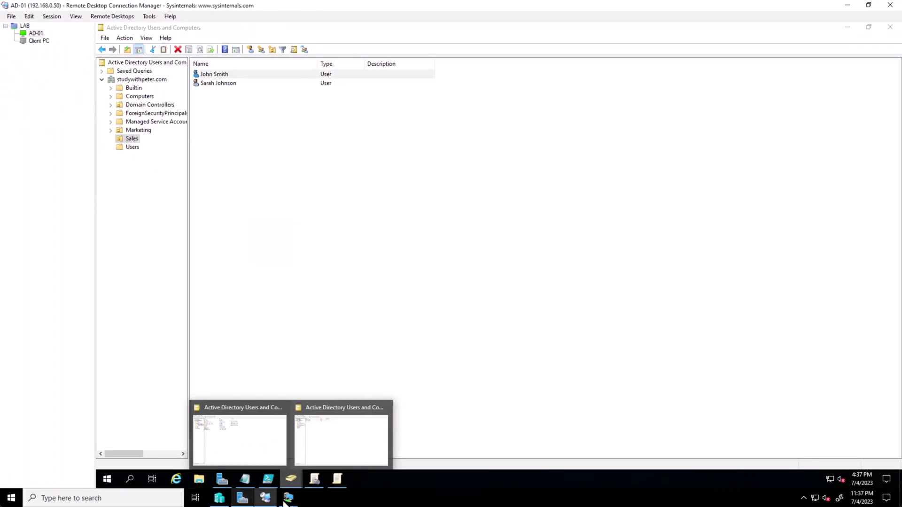
- On the client VM, accept the password-change requirement and try a first password entry
{"action": "mouse_move", "coordinate": [288, 498]}
{"action": "left_click", "coordinate": [327, 467]}
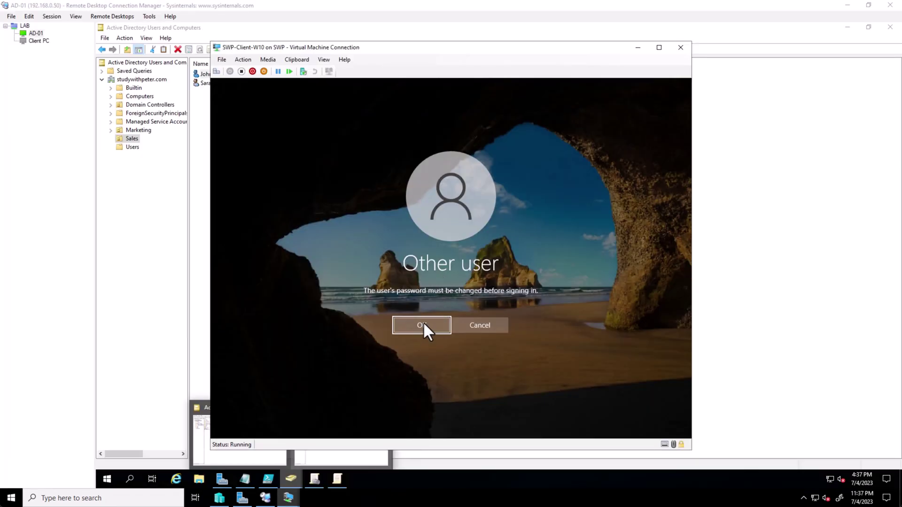
{"action": "left_click", "coordinate": [424, 324]}
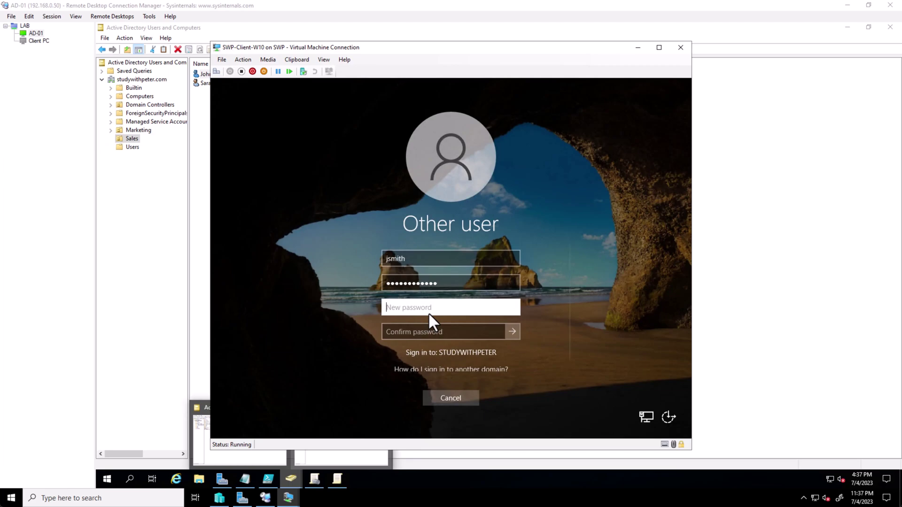
{"action": "type", "text": "Pass"}
{"action": "key", "text": "Return"}
{"action": "key", "text": "Return"}
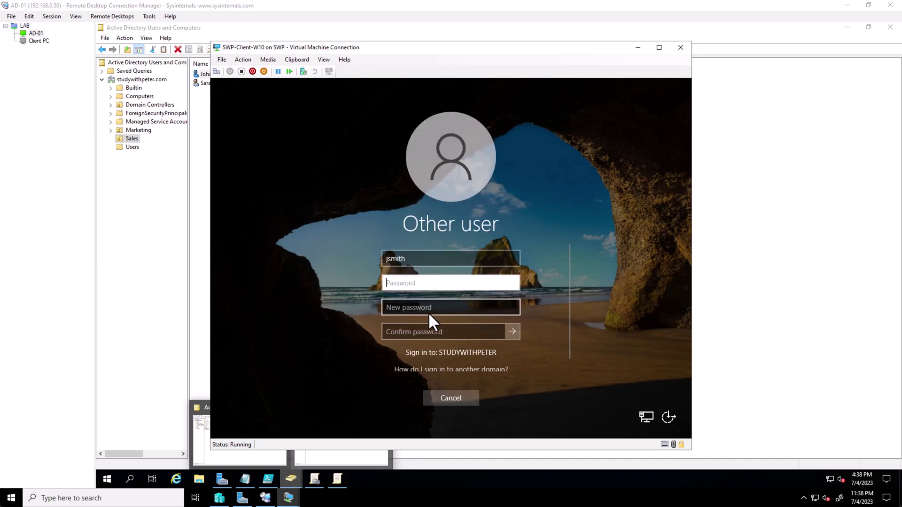
- Enter the old password, then a new password and its confirmation, and submit
{"action": "type", "text": "Password123!"}
{"action": "key", "text": "Tab"}
{"action": "type", "text": "Passwor"}
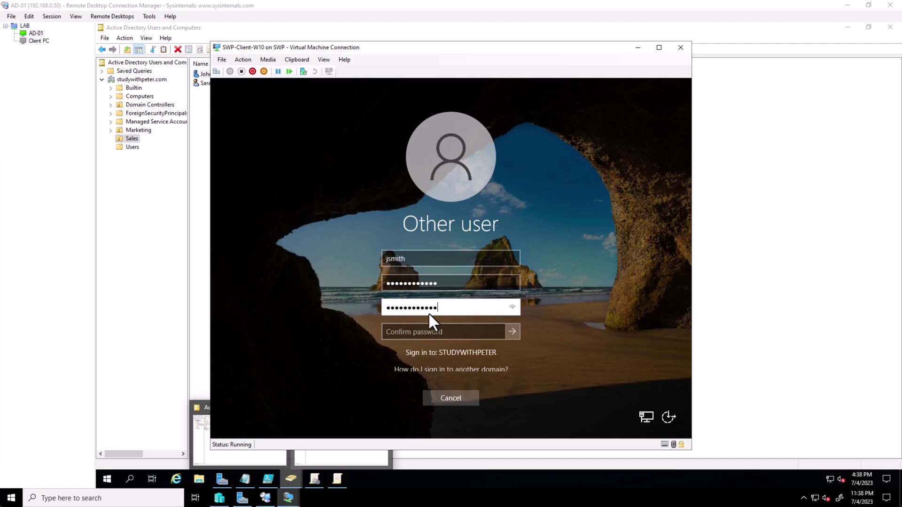
{"action": "key", "text": "BackSpace"}
{"action": "key", "text": "BackSpace"}
{"action": "key", "text": "BackSpace"}
{"action": "key", "text": "BackSpace"}
{"action": "key", "text": "BackSpace"}
{"action": "key", "text": "BackSpace"}
{"action": "key", "text": "BackSpace"}
{"action": "key", "text": "BackSpace"}
{"action": "key", "text": "BackSpace"}
{"action": "key", "text": "BackSpace"}
{"action": "key", "text": "BackSpace"}
{"action": "type", "text": "Password1!"}
{"action": "key", "text": "Tab"}
{"action": "type", "text": "Pass"}
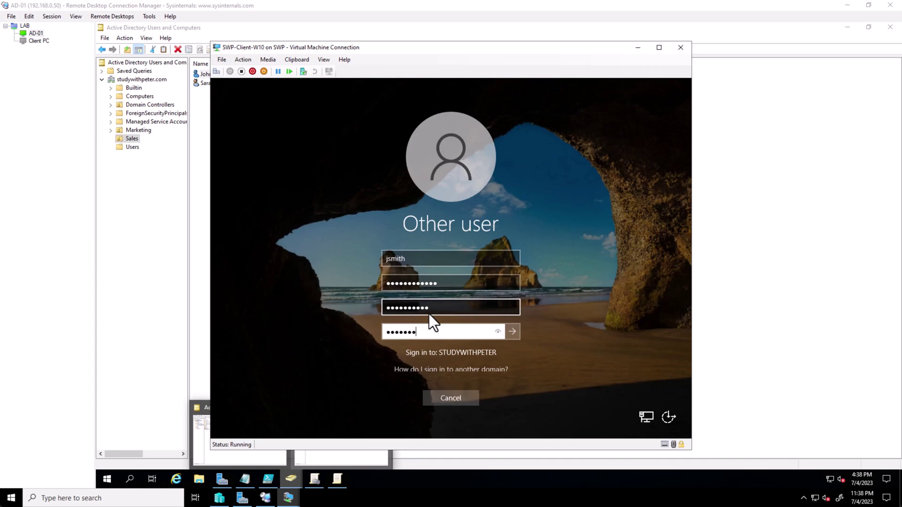
{"action": "key", "text": "Return"}
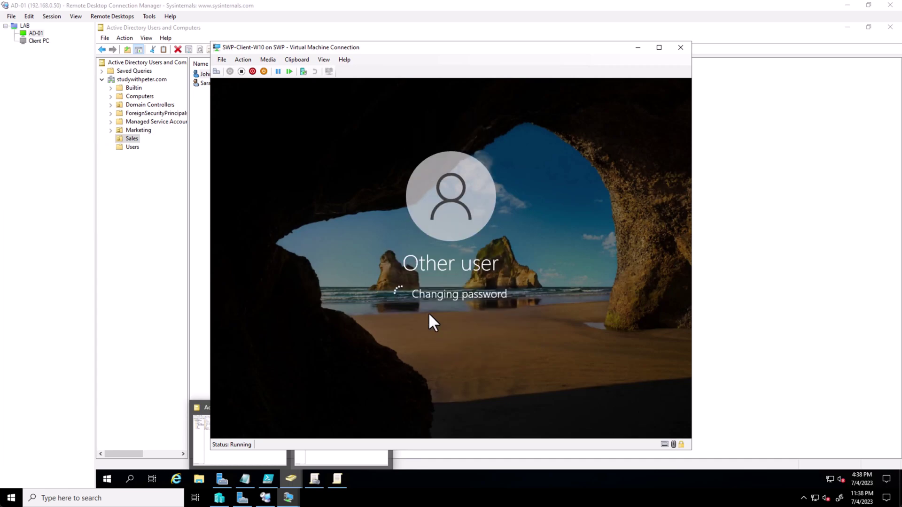
- Dismiss the 'password has been changed' message to continue to the desktop
{"action": "left_click", "coordinate": [463, 316]}
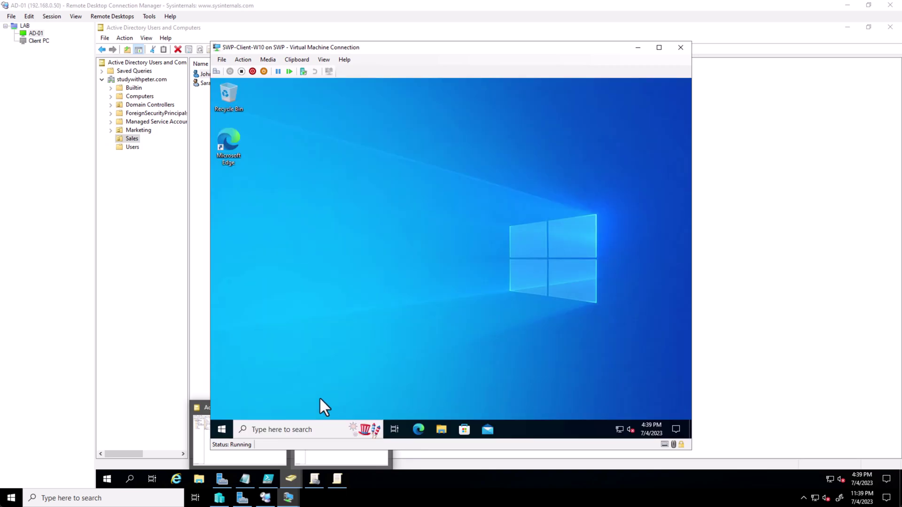
- Run whoami in Command Prompt and select the reported studywithpeter domain account
{"action": "left_click", "coordinate": [300, 424]}
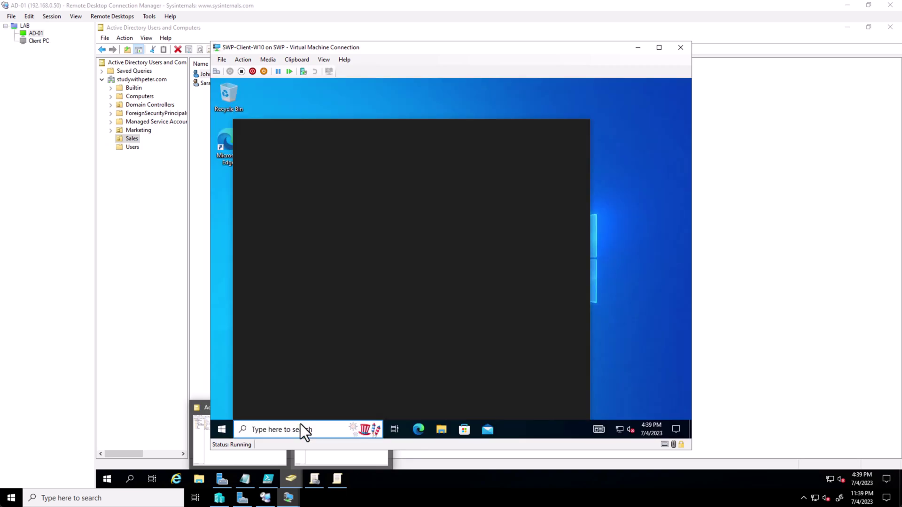
{"action": "type", "text": "cm"}
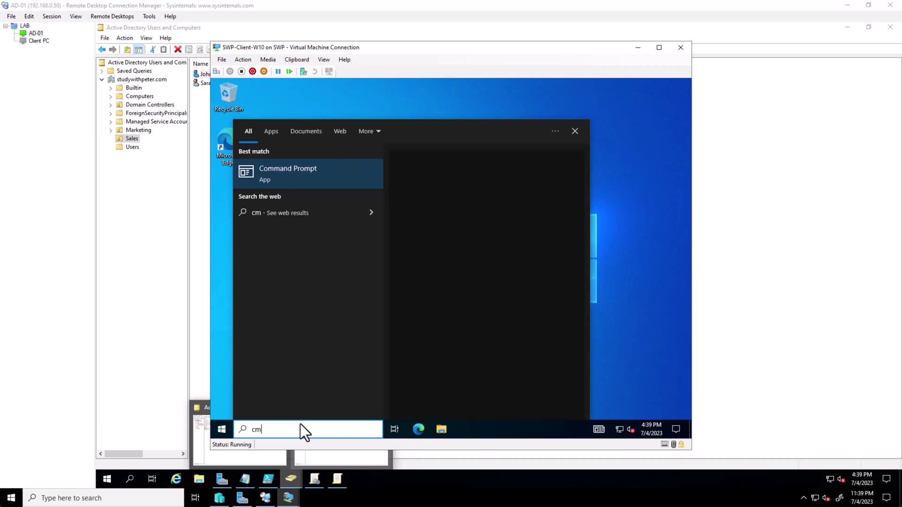
{"action": "type", "text": "d"}
{"action": "key", "text": "Return"}
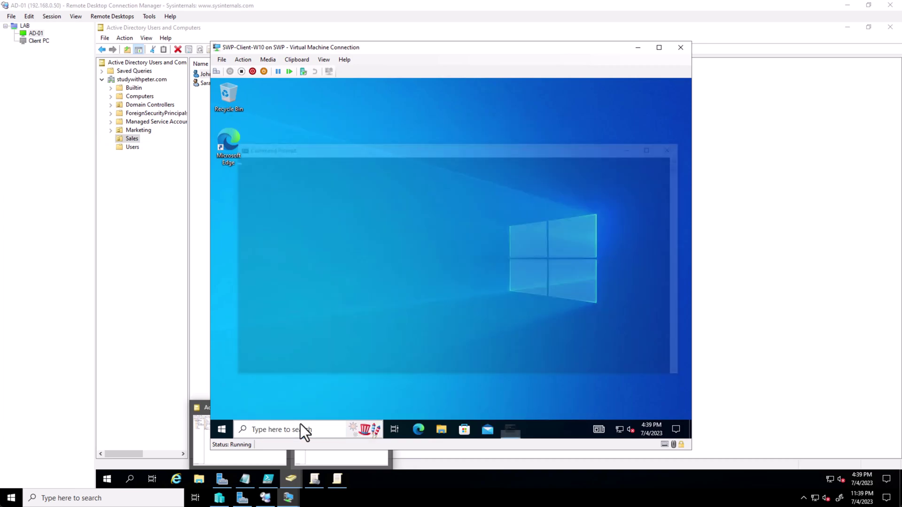
{"action": "type", "text": "whoami"}
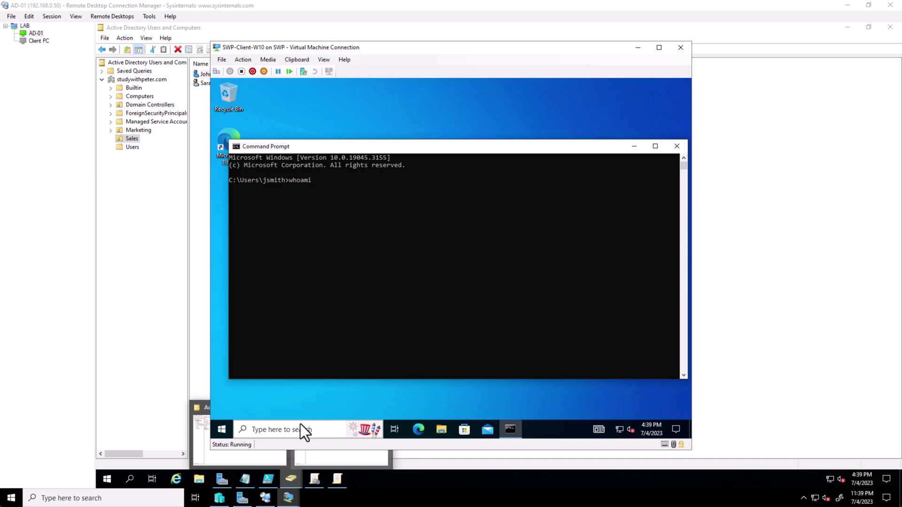
{"action": "key", "text": "Return"}
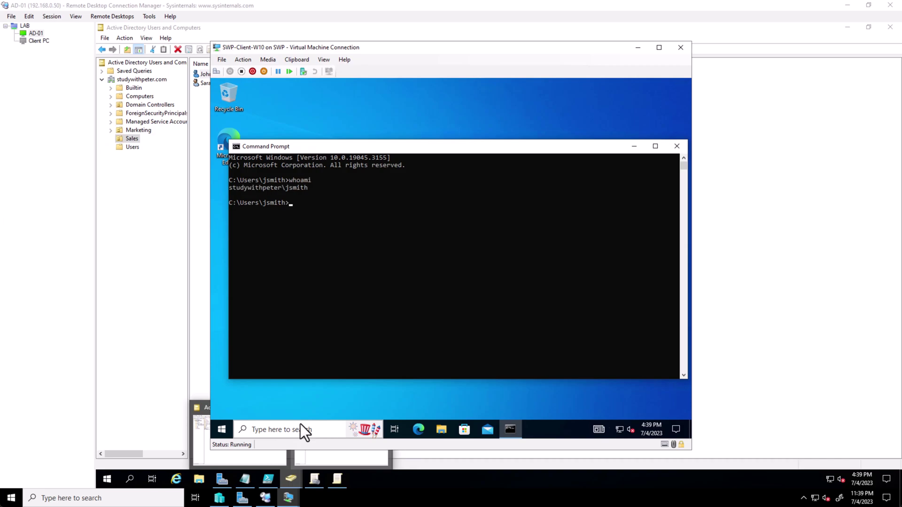
{"action": "left_click_drag", "start_coordinate": [317, 189], "coordinate": [238, 189]}
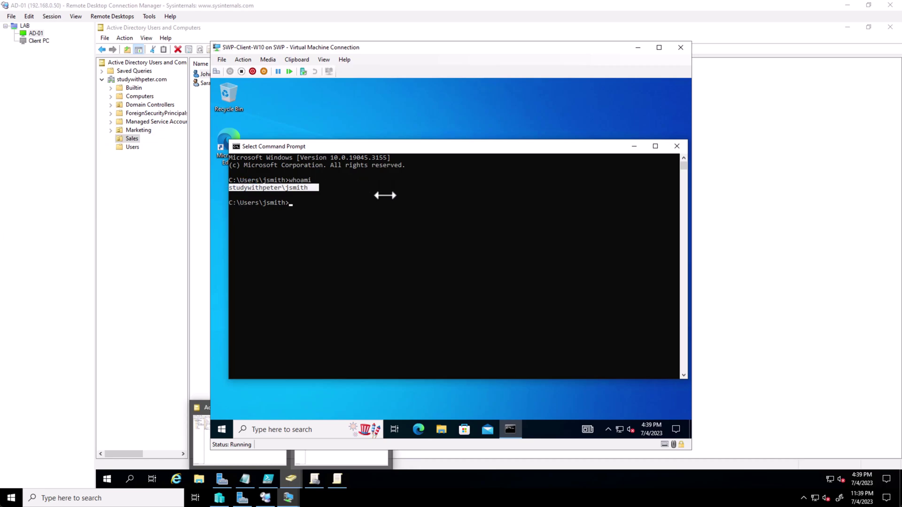
{"action": "left_click", "coordinate": [220, 430]}
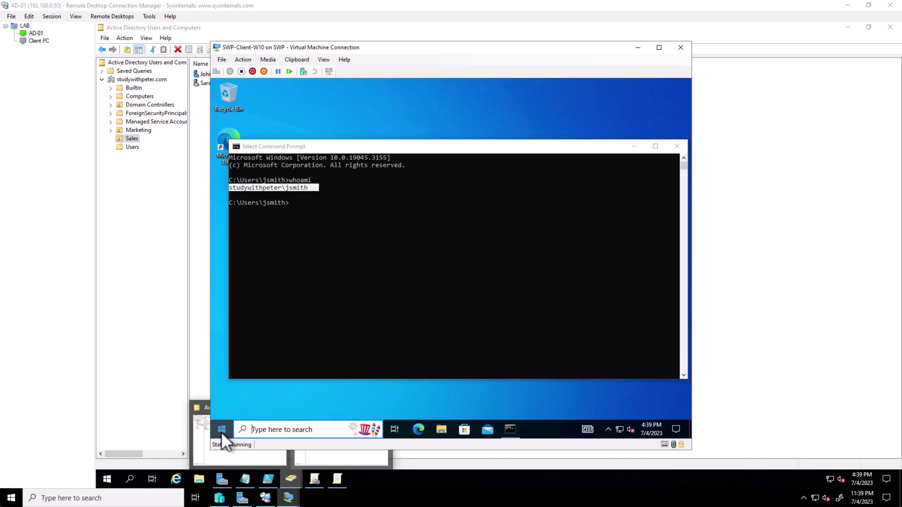
- Sign the current user out from Start and choose Other user at sign-in
{"action": "mouse_move", "coordinate": [222, 392]}
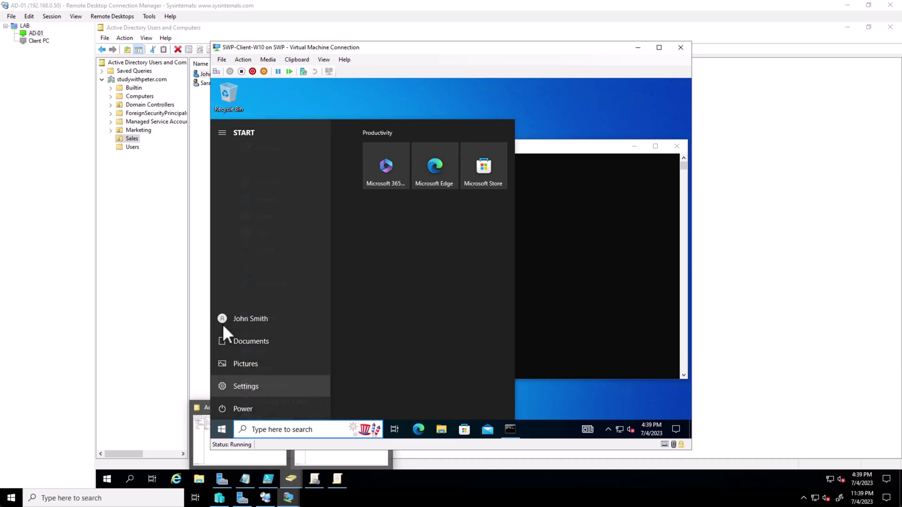
{"action": "left_click", "coordinate": [226, 318]}
{"action": "left_click", "coordinate": [242, 281]}
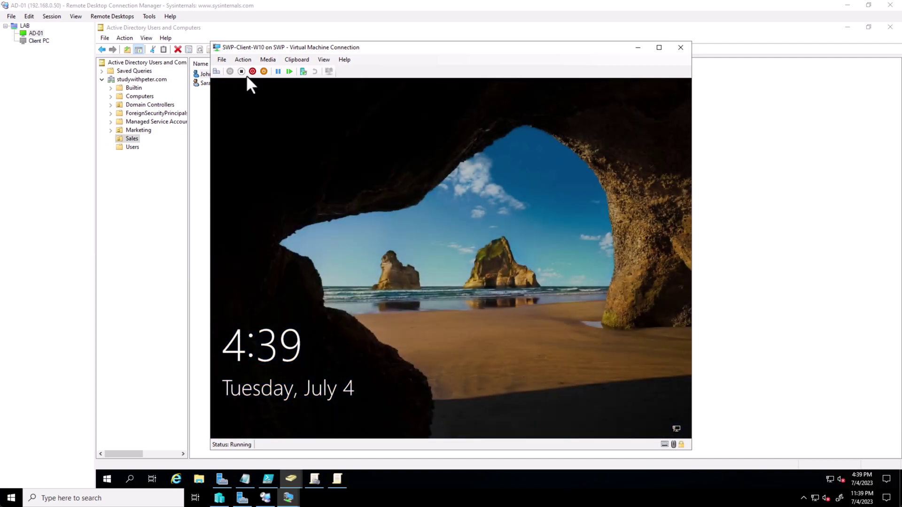
{"action": "left_click", "coordinate": [399, 228]}
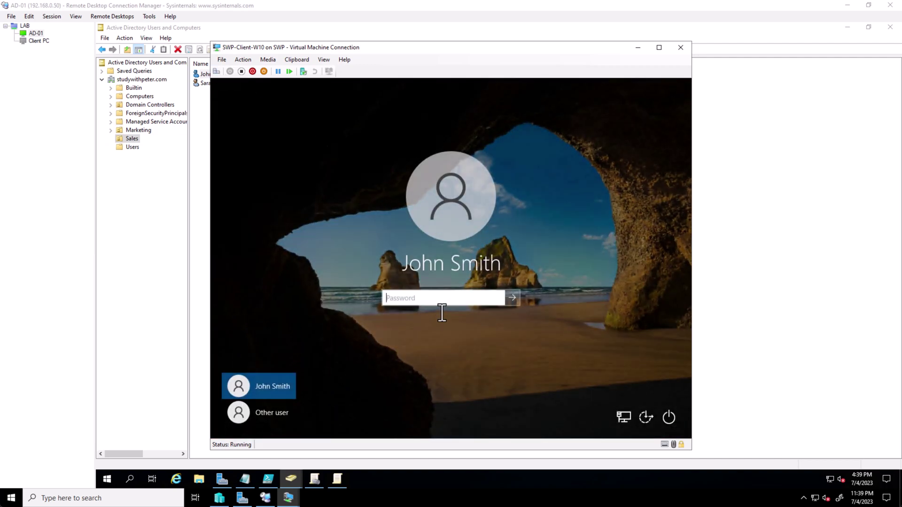
{"action": "left_click", "coordinate": [292, 410]}
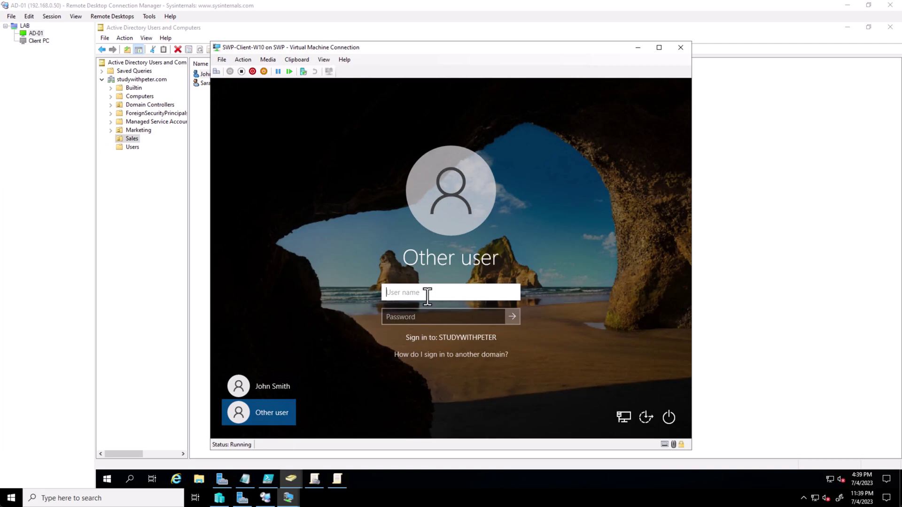
- Submit the second domain user's name and password to attempt sign-in
{"action": "key", "text": "Tab"}
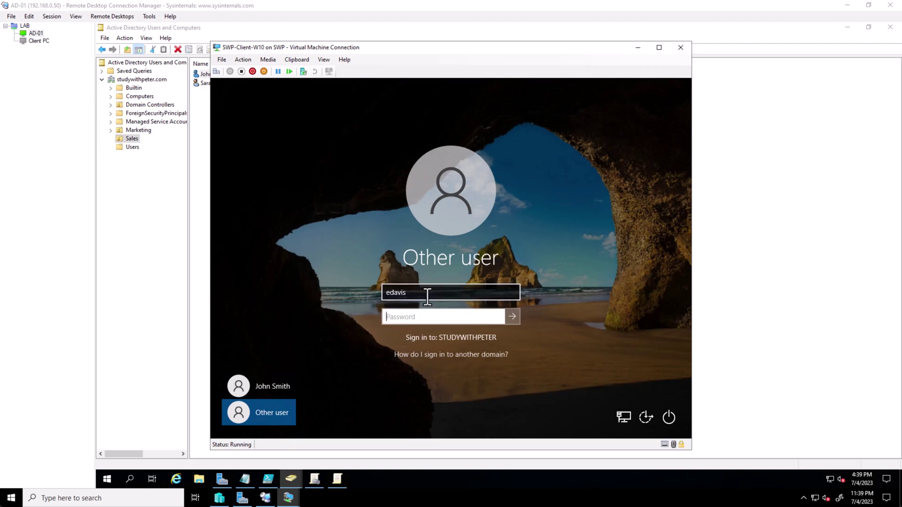
{"action": "type", "text": "Pa$$w0rd1234"}
{"action": "key", "text": "Return"}
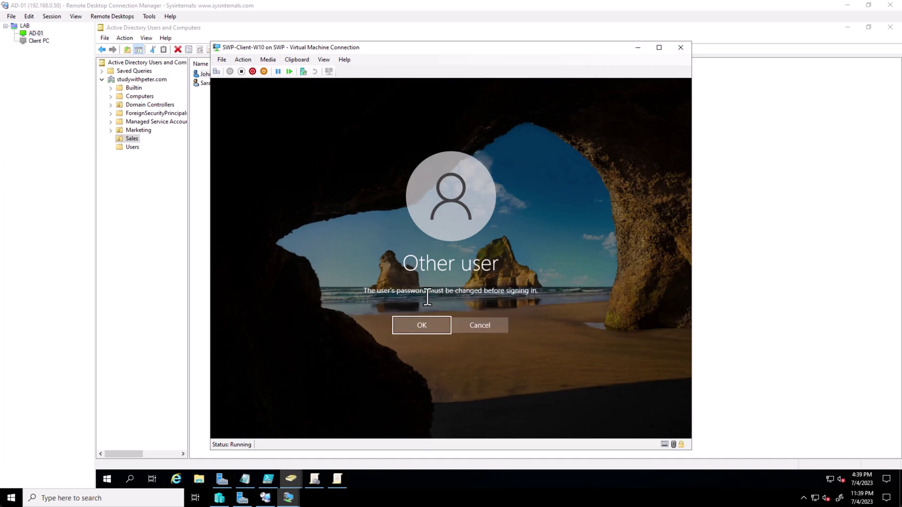
- Accept the required password change, enter and confirm a new password, and dismiss the confirmation
{"action": "key", "text": "Return"}
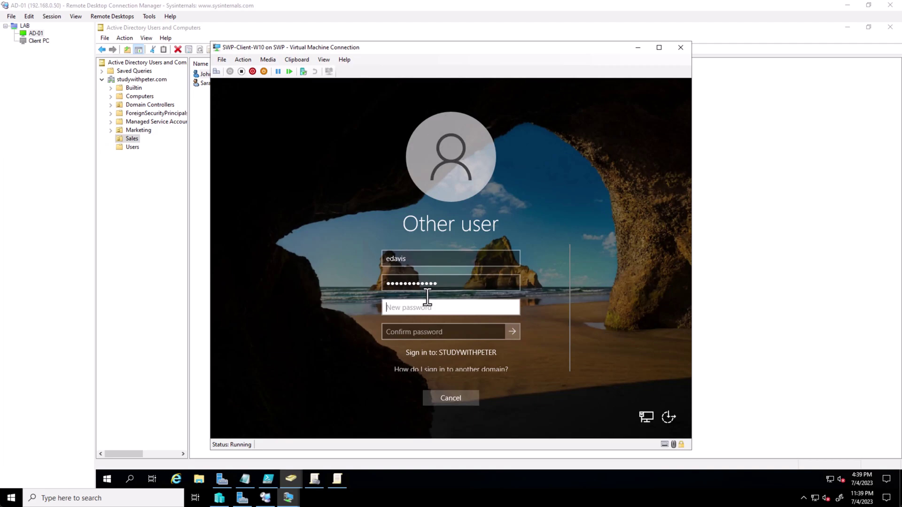
{"action": "type", "text": "Pa$$w0rd12"}
{"action": "key", "text": "Tab"}
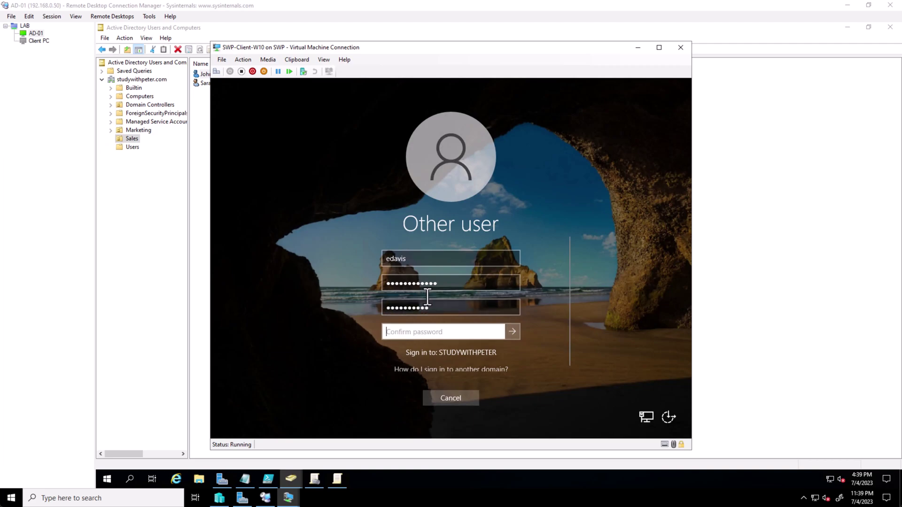
{"action": "type", "text": "Pa$$w0"}
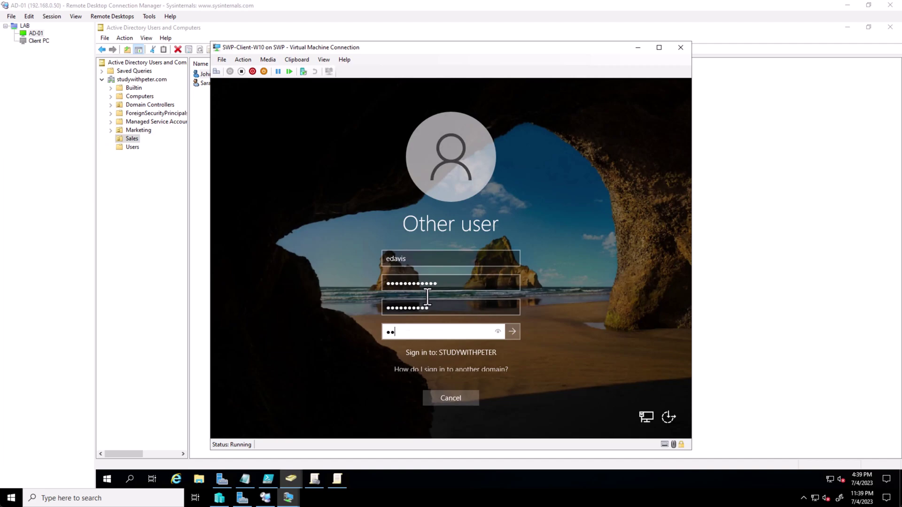
{"action": "type", "text": "rd12"}
{"action": "key", "text": "Return"}
{"action": "left_click", "coordinate": [460, 314]}
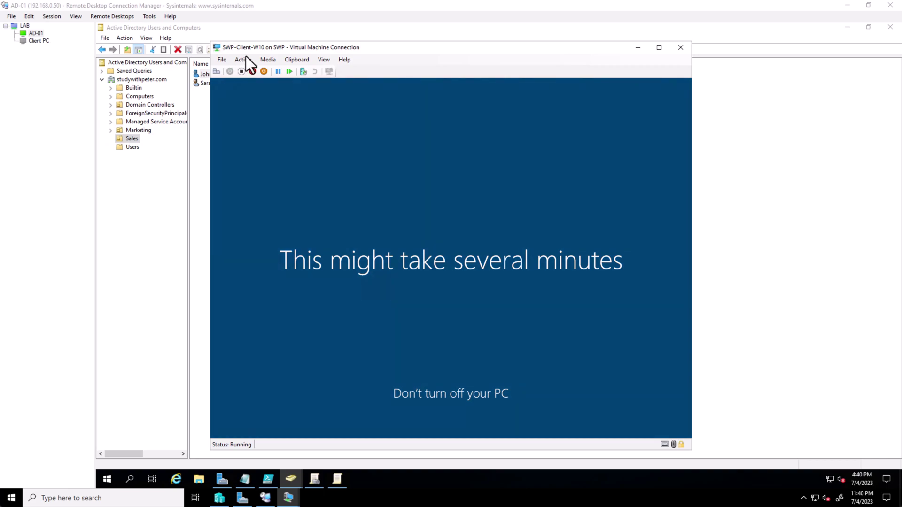
- Switch to the Client PC session and bring the SWP-Client-W10 console to the front from Hyper-V Manager
{"action": "left_click_drag", "start_coordinate": [274, 48], "coordinate": [280, 48]}
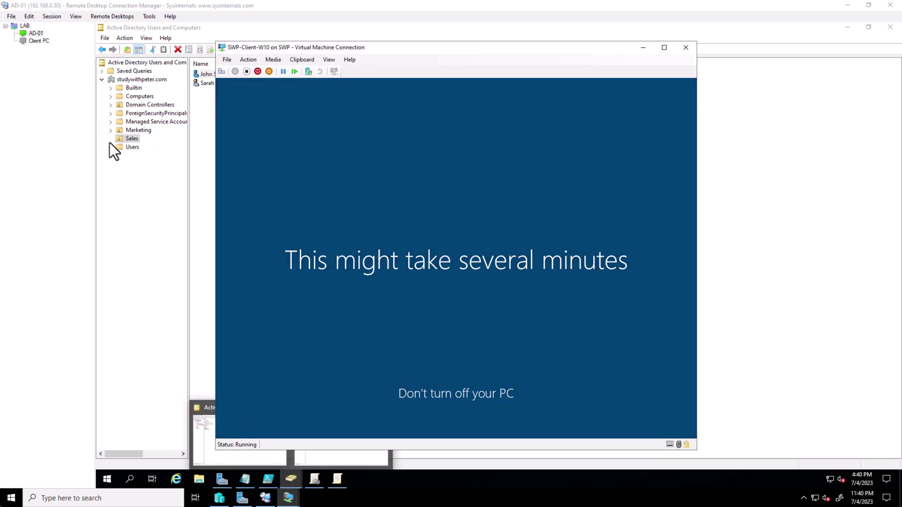
{"action": "left_click", "coordinate": [225, 479]}
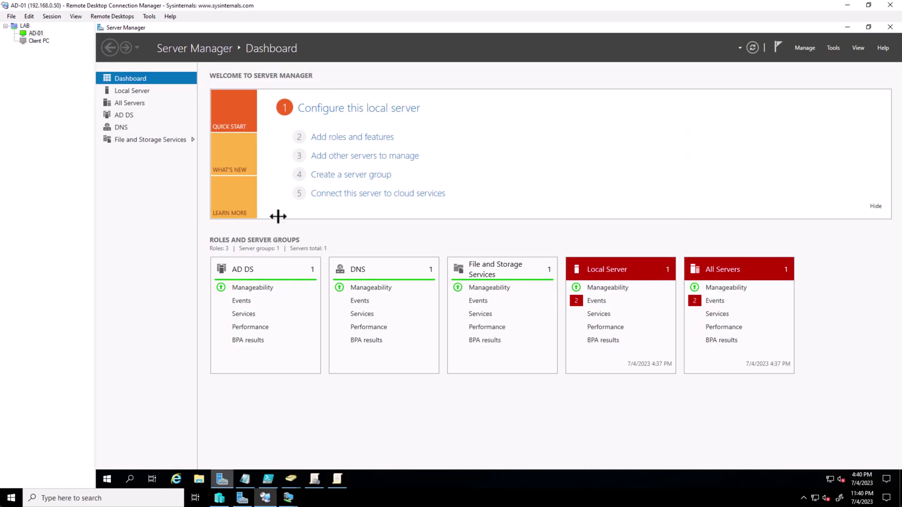
{"action": "left_click", "coordinate": [39, 41]}
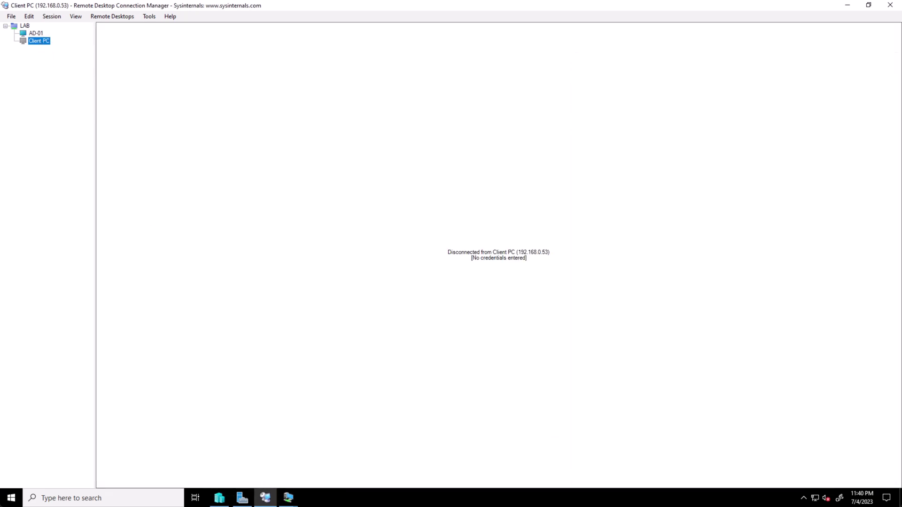
{"action": "left_click", "coordinate": [219, 498]}
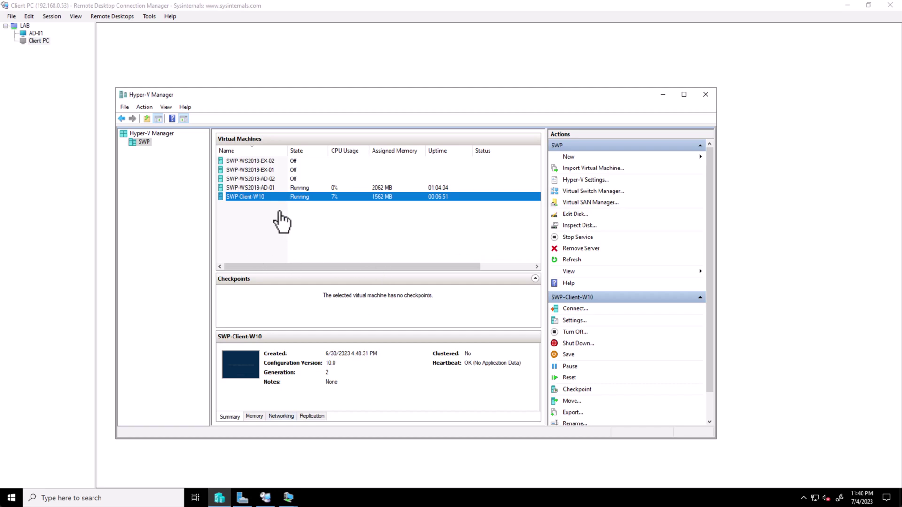
{"action": "left_click", "coordinate": [270, 219]}
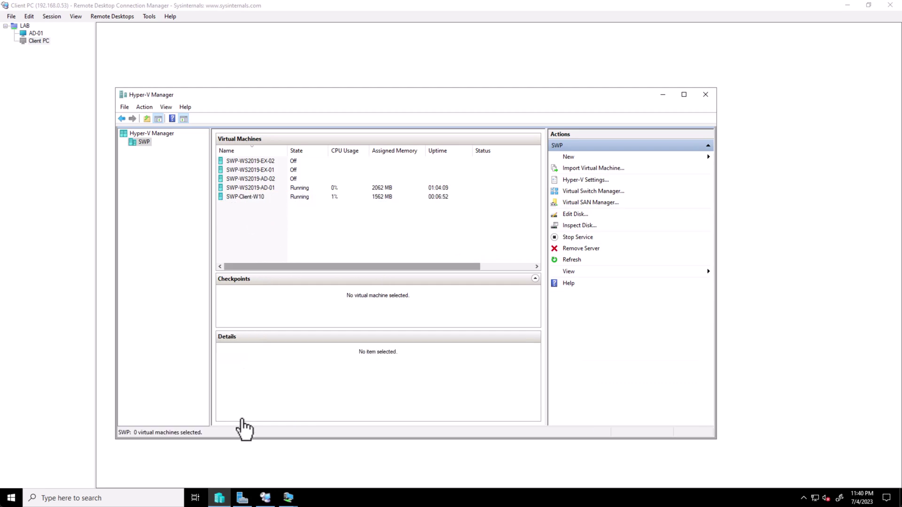
{"action": "left_click", "coordinate": [288, 497]}
{"action": "left_click", "coordinate": [335, 459]}
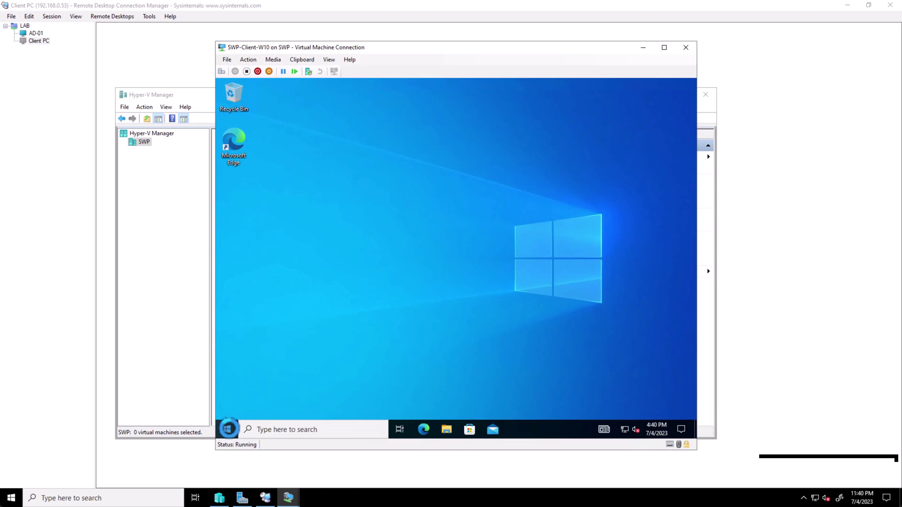
- Sign the second domain user out of SWP-Client-W10 via Start's Shut down or sign out menu
{"action": "right_click", "coordinate": [229, 428]}
{"action": "left_click", "coordinate": [228, 428]}
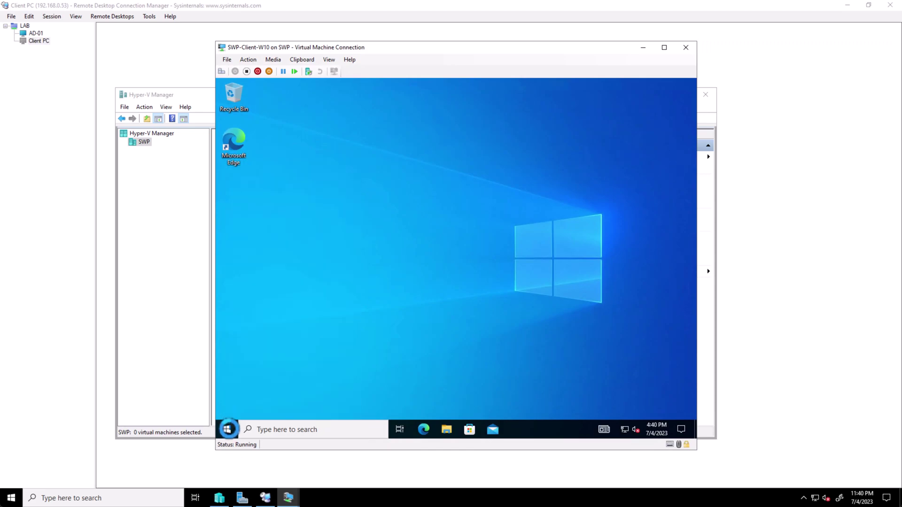
{"action": "left_click", "coordinate": [227, 429]}
{"action": "left_click", "coordinate": [228, 319]}
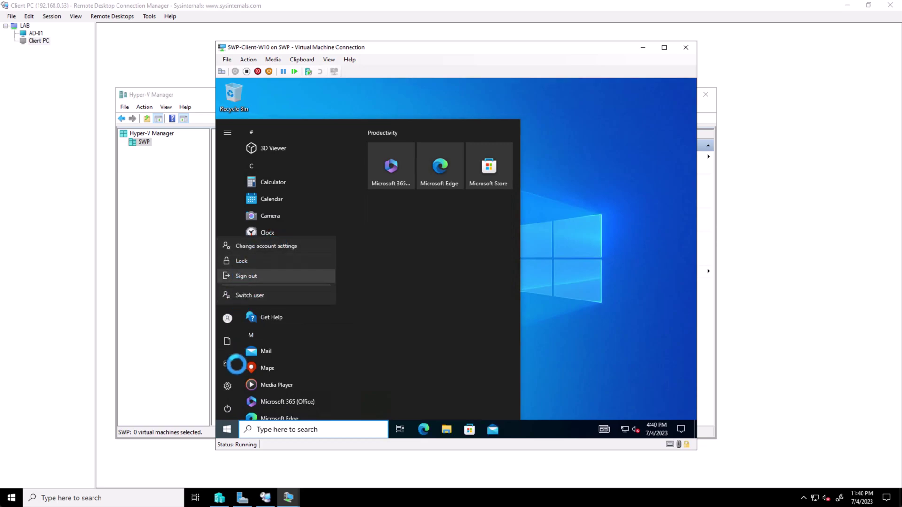
{"action": "left_click", "coordinate": [229, 315]}
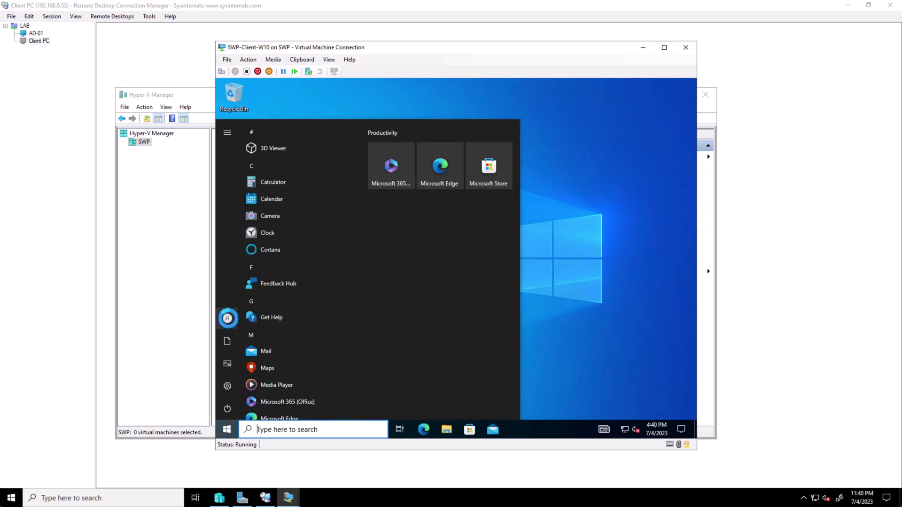
{"action": "mouse_move", "coordinate": [230, 315]}
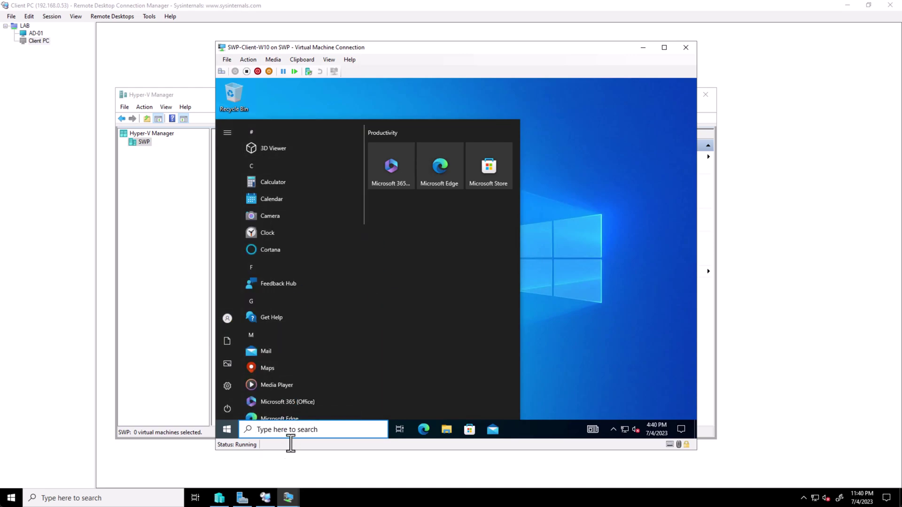
{"action": "left_click", "coordinate": [293, 429]}
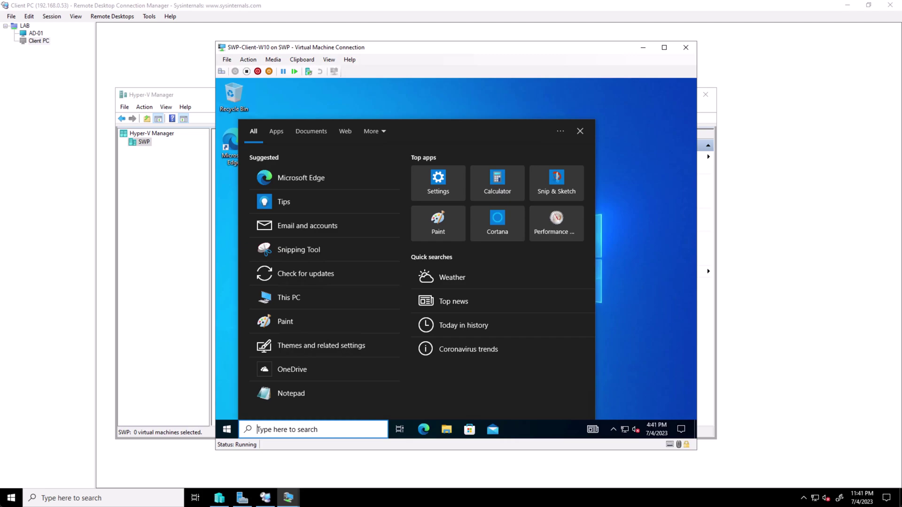
{"action": "right_click", "coordinate": [230, 430]}
{"action": "mouse_move", "coordinate": [289, 402]}
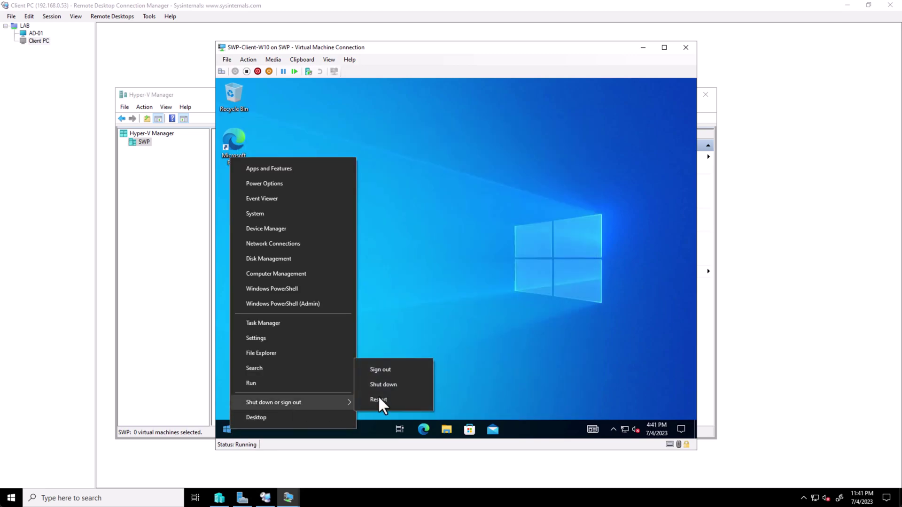
{"action": "left_click", "coordinate": [395, 370]}
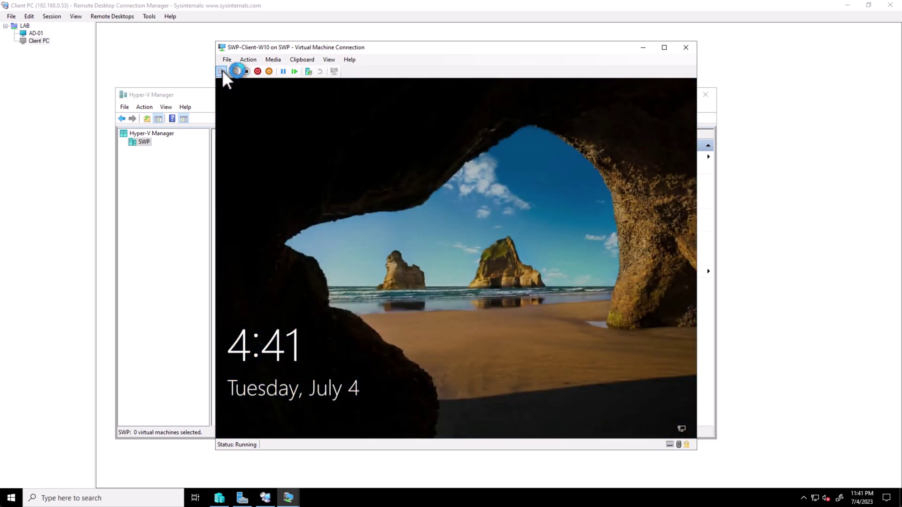
- Sign in as another domain user through Other user, entering their user name and password, and acknowledge the password-changed message
{"action": "left_click", "coordinate": [221, 71]}
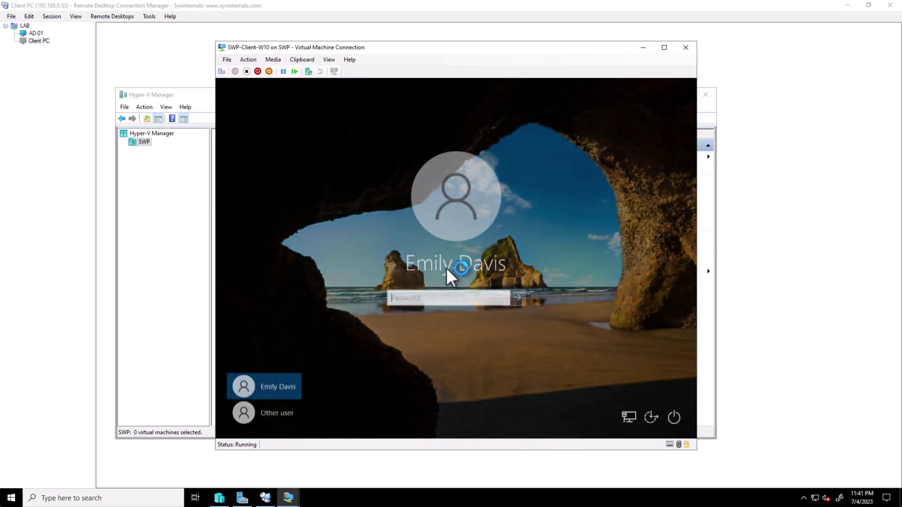
{"action": "left_click", "coordinate": [279, 412]}
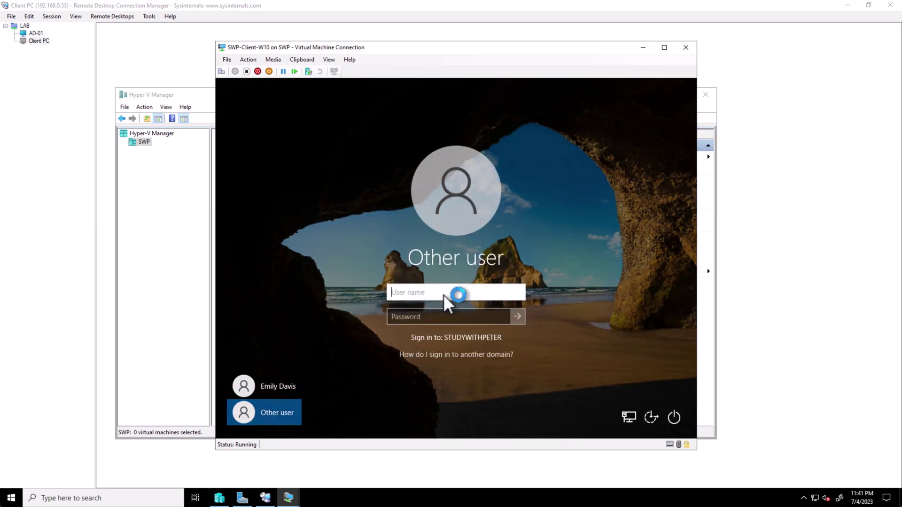
{"action": "key", "text": "Tab"}
{"action": "type", "text": "Pa$$w0rd"}
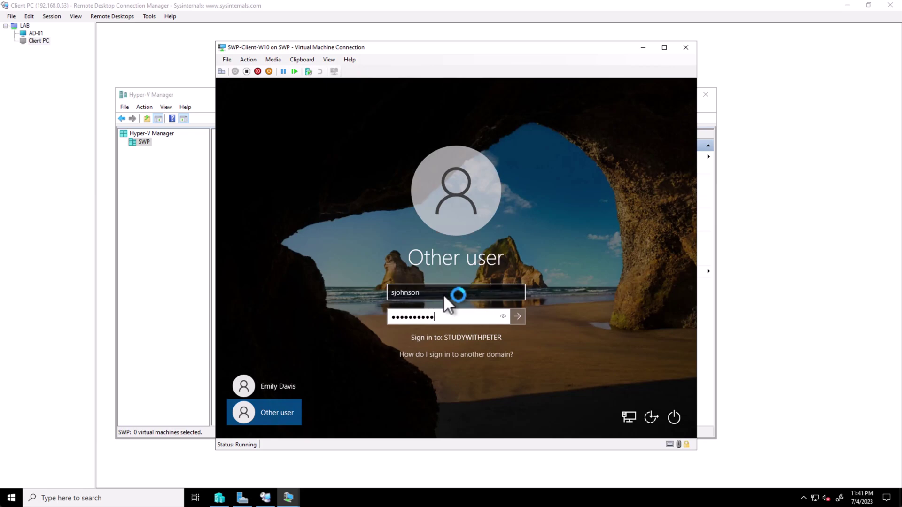
{"action": "key", "text": "Return"}
{"action": "key", "text": "Return"}
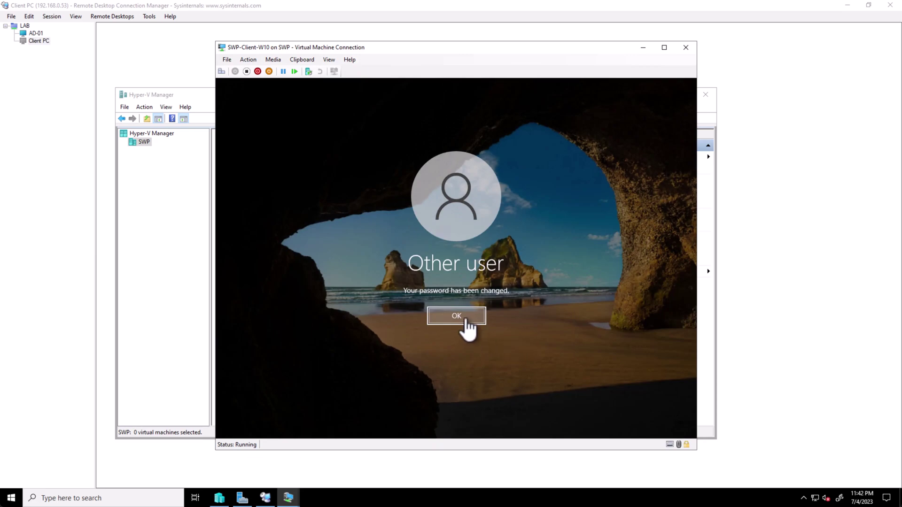
{"action": "left_click", "coordinate": [465, 318]}
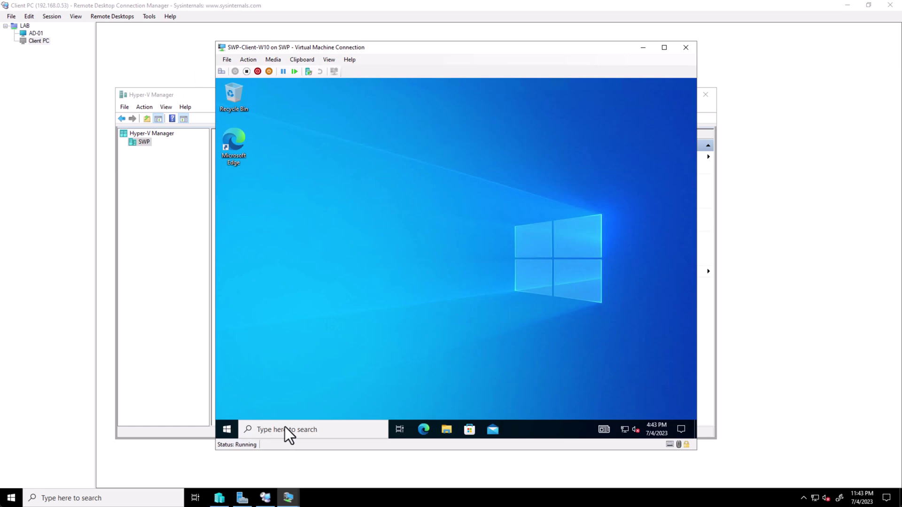
- Reach the Change a password option from the VM's Ctrl+Alt+Delete security screen
{"action": "right_click", "coordinate": [227, 430]}
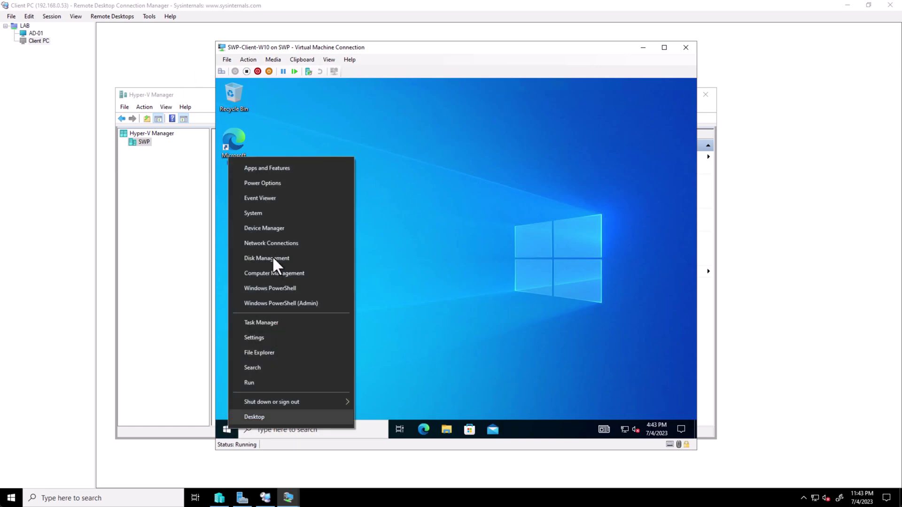
{"action": "left_click", "coordinate": [277, 214]}
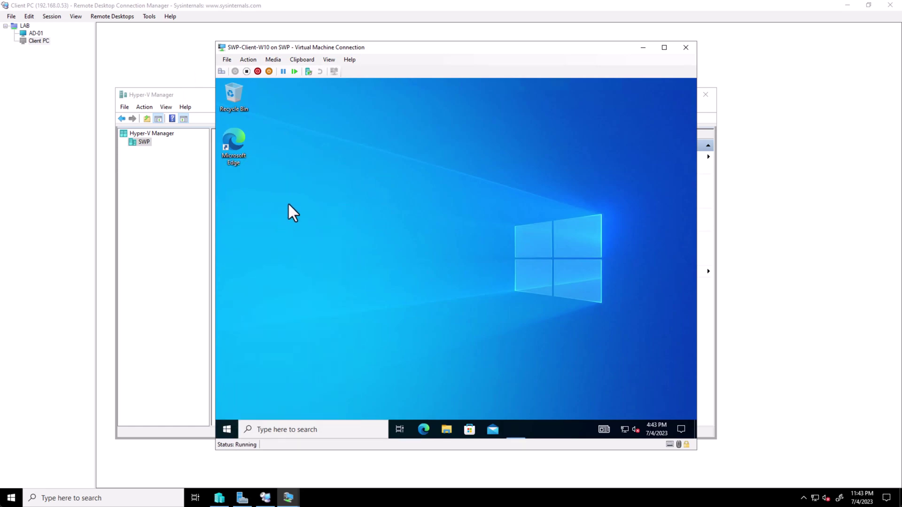
{"action": "type", "text": "change pass"}
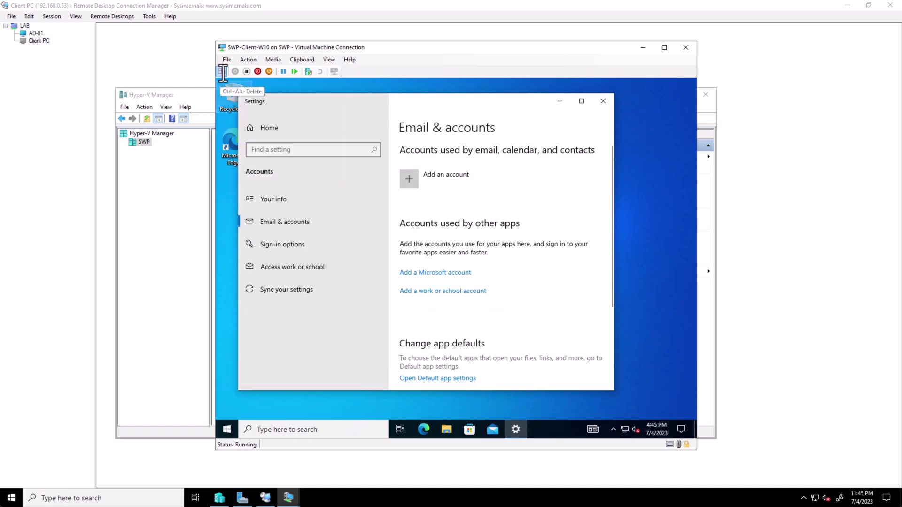
{"action": "left_click", "coordinate": [223, 73]}
{"action": "left_click", "coordinate": [464, 247]}
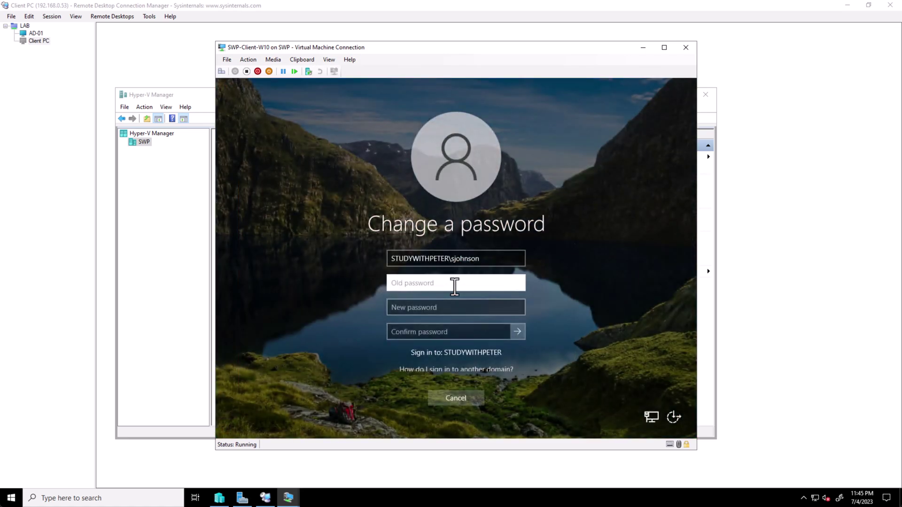
- Paste the old password, enter a short non-compliant new password, and submit the change
{"action": "left_click", "coordinate": [296, 59]}
{"action": "left_click", "coordinate": [320, 70]}
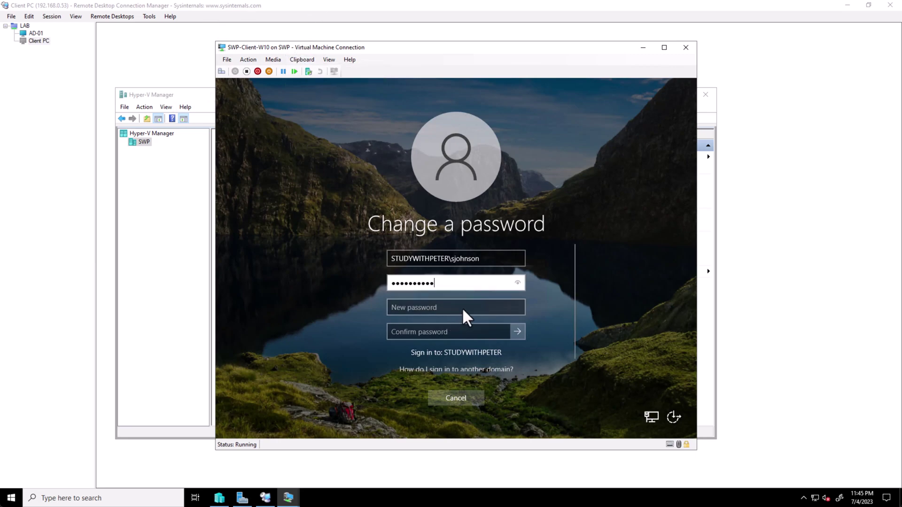
{"action": "left_click", "coordinate": [460, 309]}
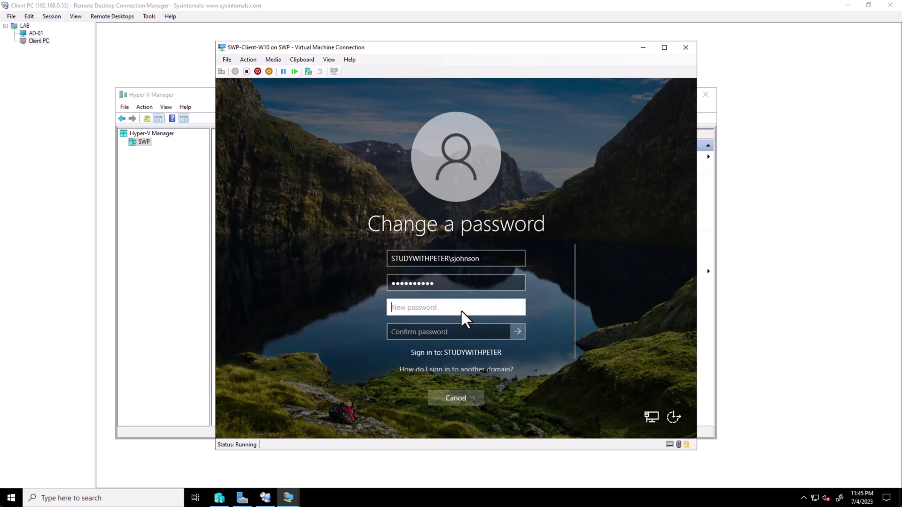
{"action": "type", "text": "********"}
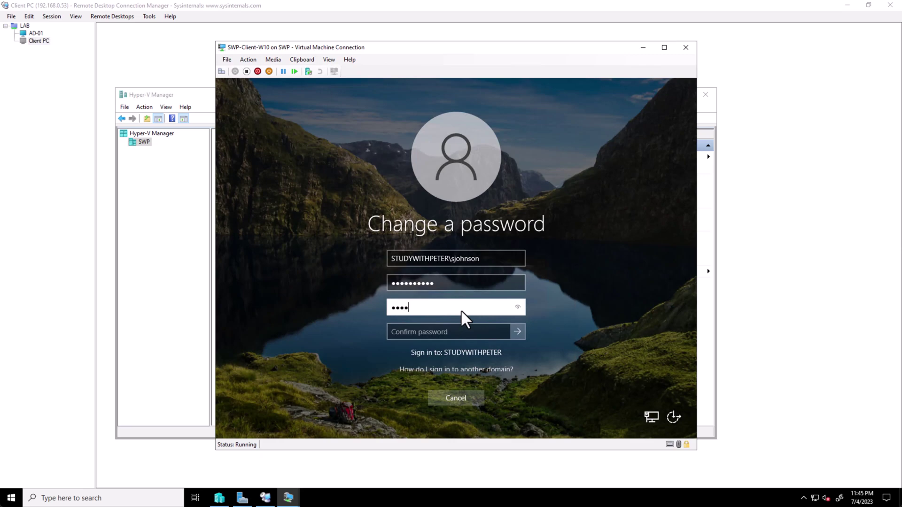
{"action": "type", "text": "*"}
{"action": "key", "text": "Tab"}
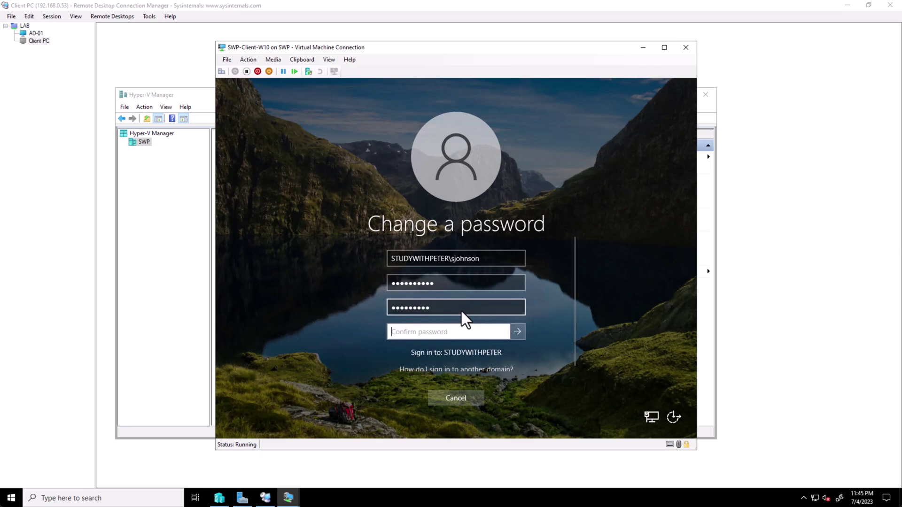
{"action": "type", "text": "*********"}
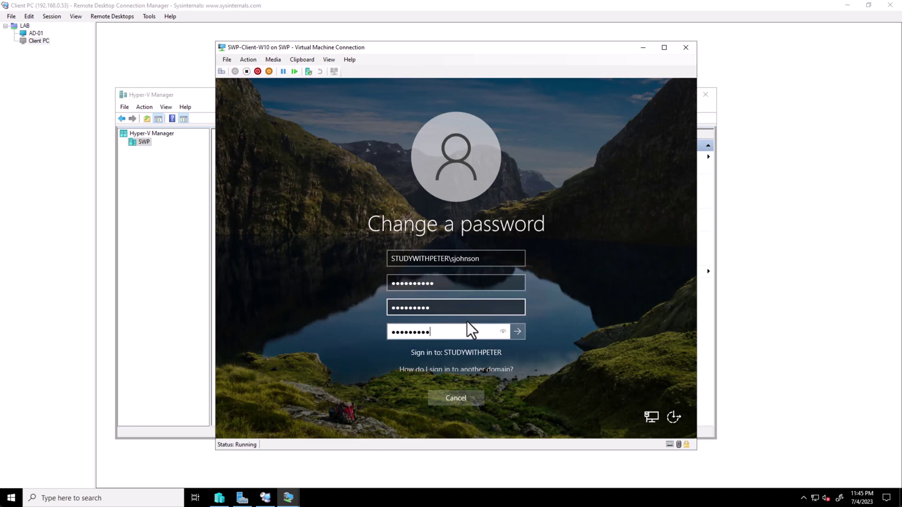
{"action": "left_click", "coordinate": [517, 332]}
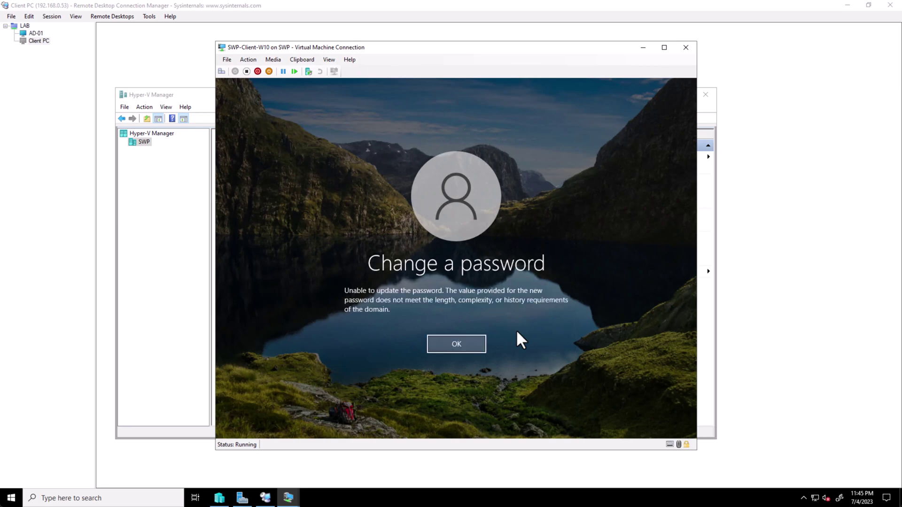